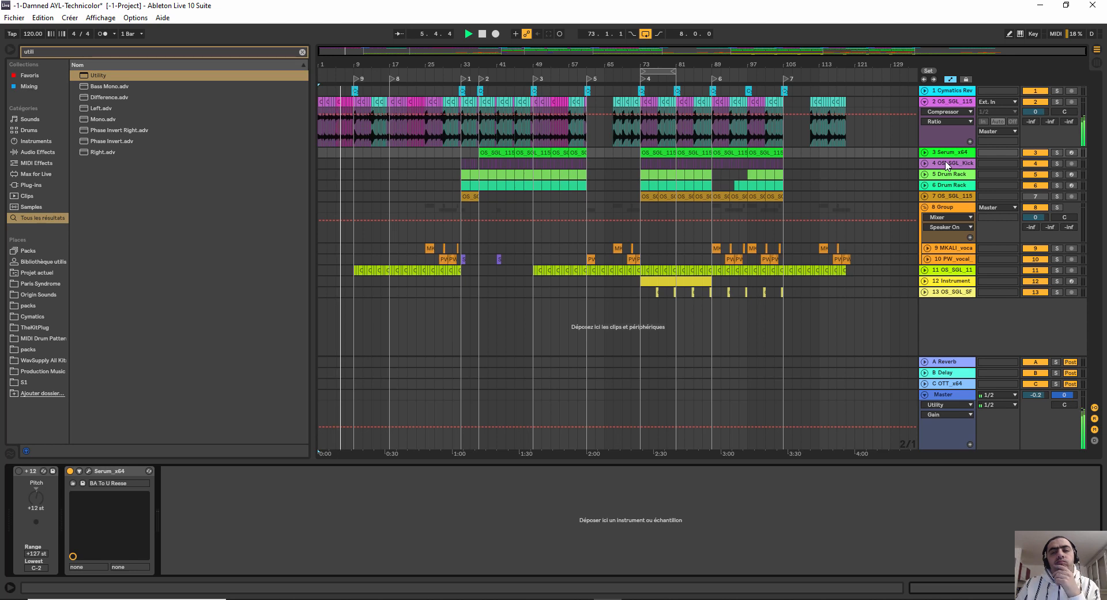
# Review the devices on the kick track, both Drum Rack tracks, track 7 and the Group track.
pyautogui.click(946, 164)
pyautogui.click(946, 174)
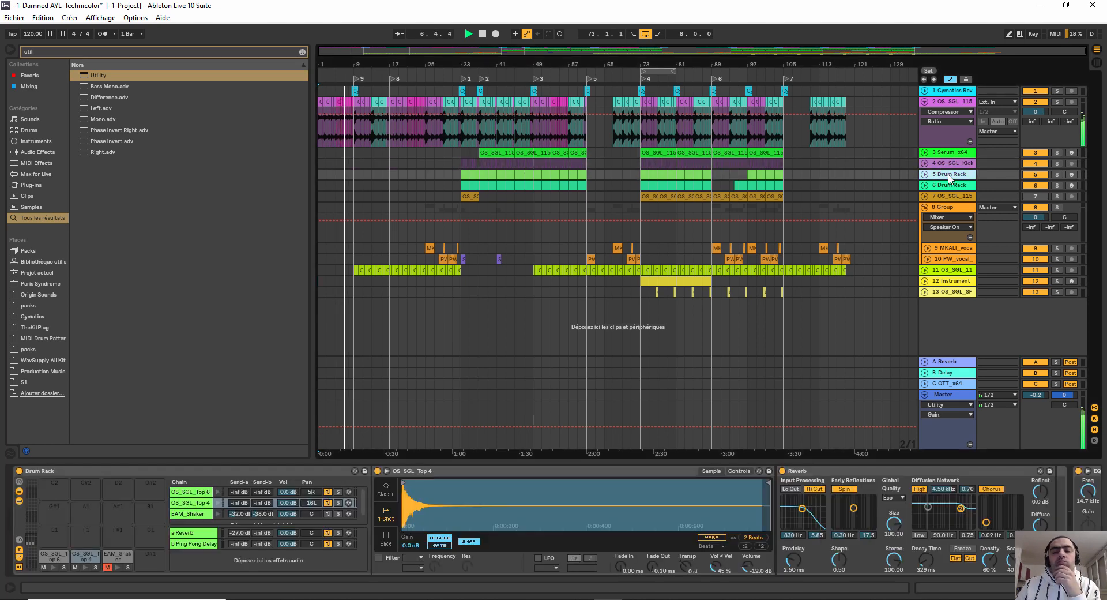
pyautogui.click(947, 185)
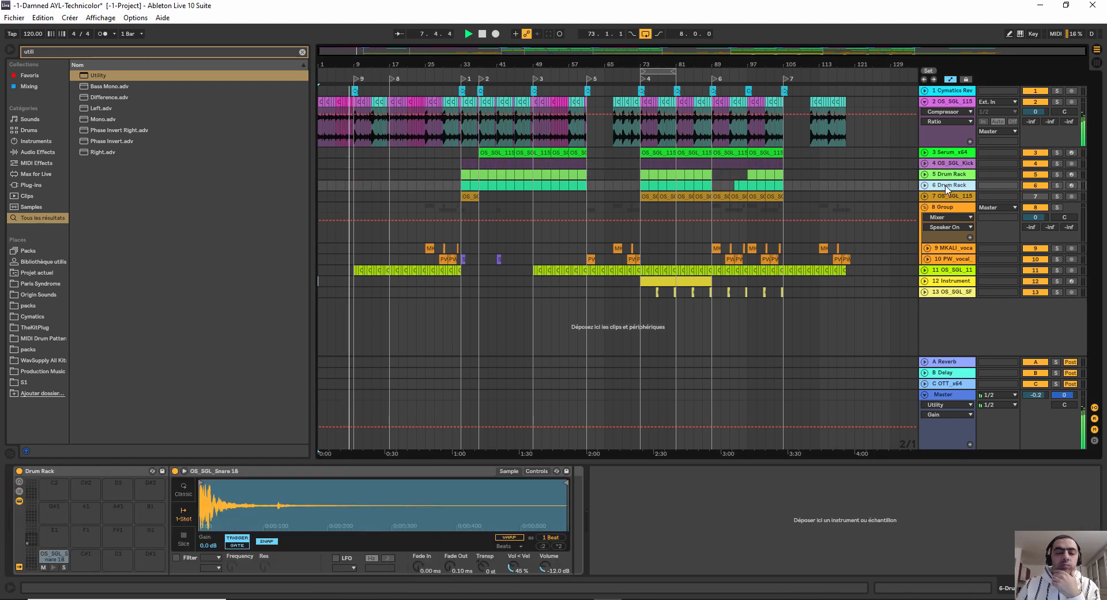
pyautogui.click(944, 197)
pyautogui.click(943, 213)
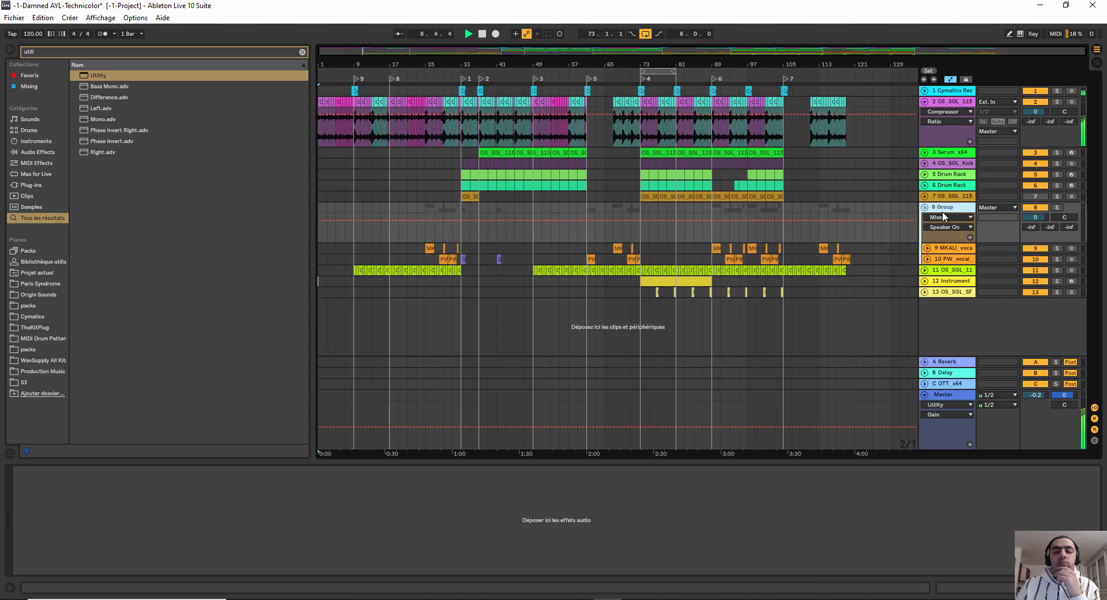
# Unfold vocal tracks 9 and 10 inside the group and inspect their effect chains.
pyautogui.click(928, 248)
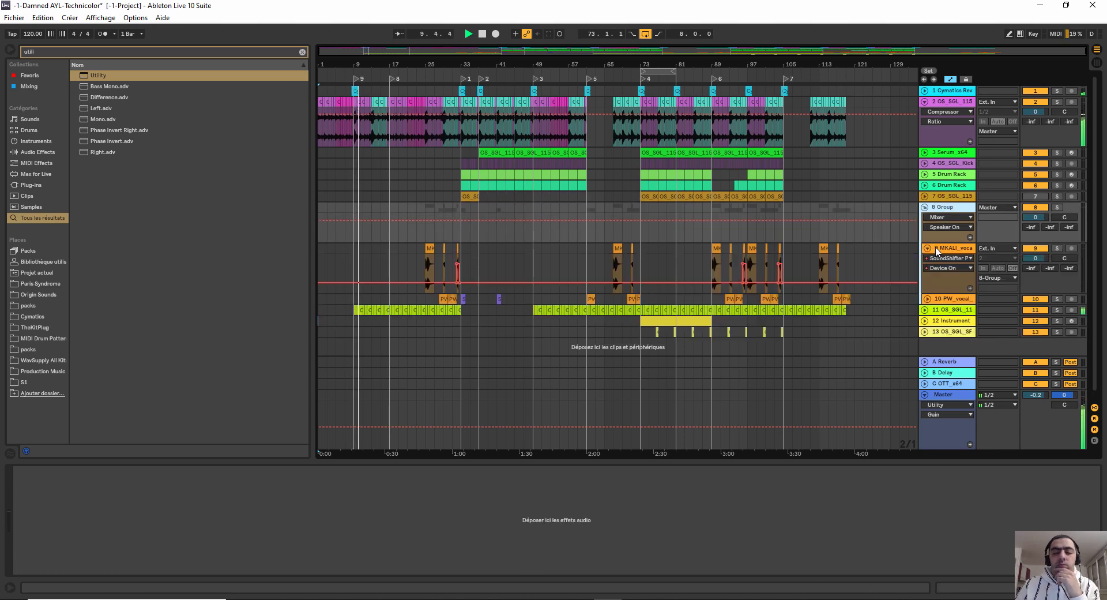
pyautogui.click(937, 251)
pyautogui.click(927, 299)
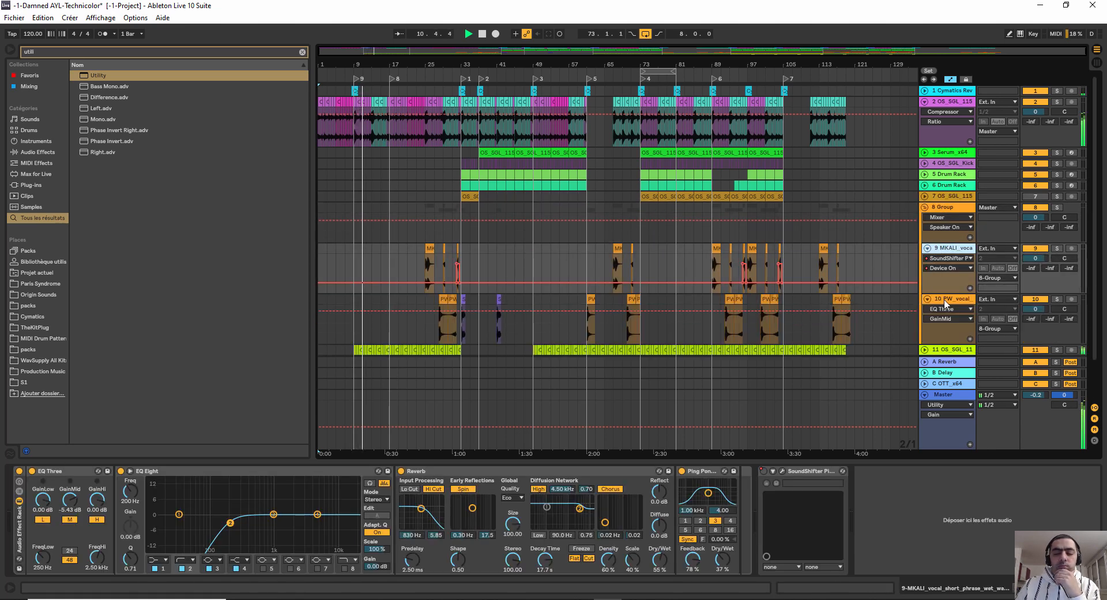
pyautogui.click(948, 302)
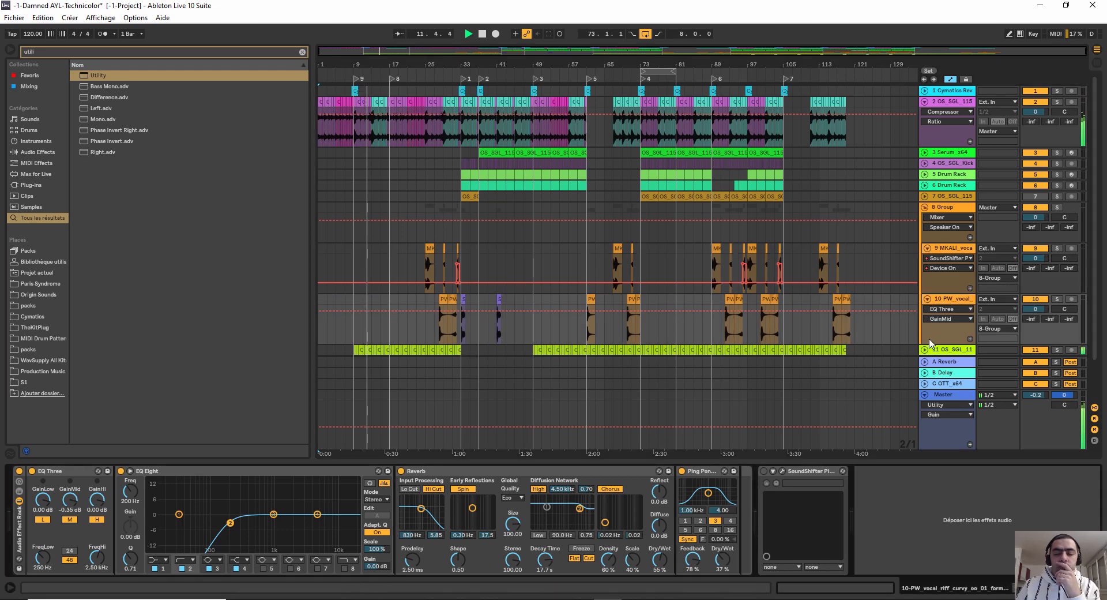
# Check the track mixer in Session view and return to Arrangement view.
pyautogui.click(1098, 62)
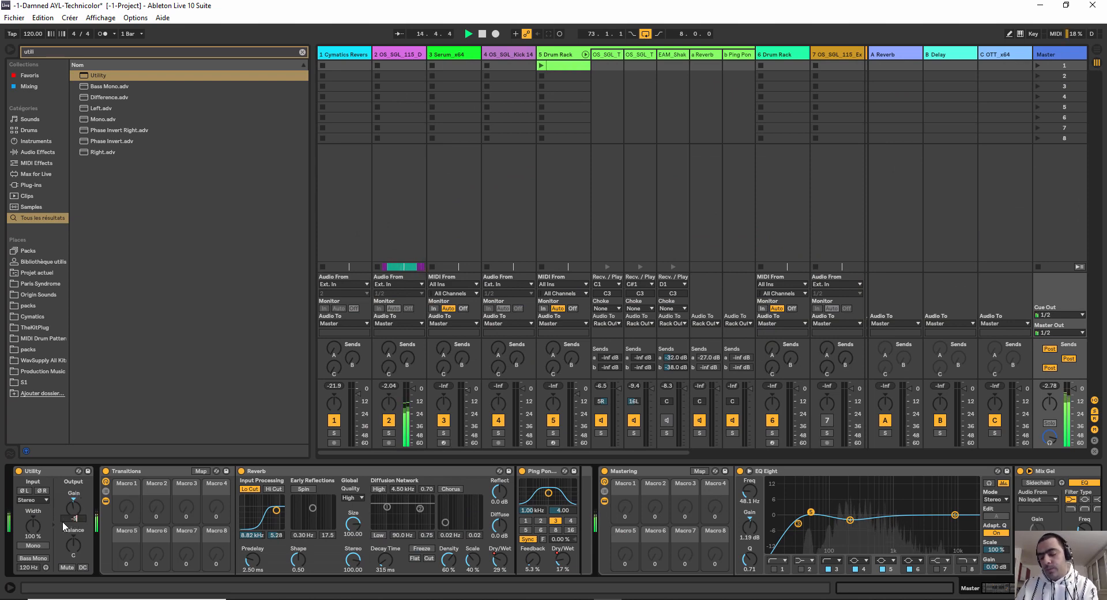
pyautogui.click(1099, 52)
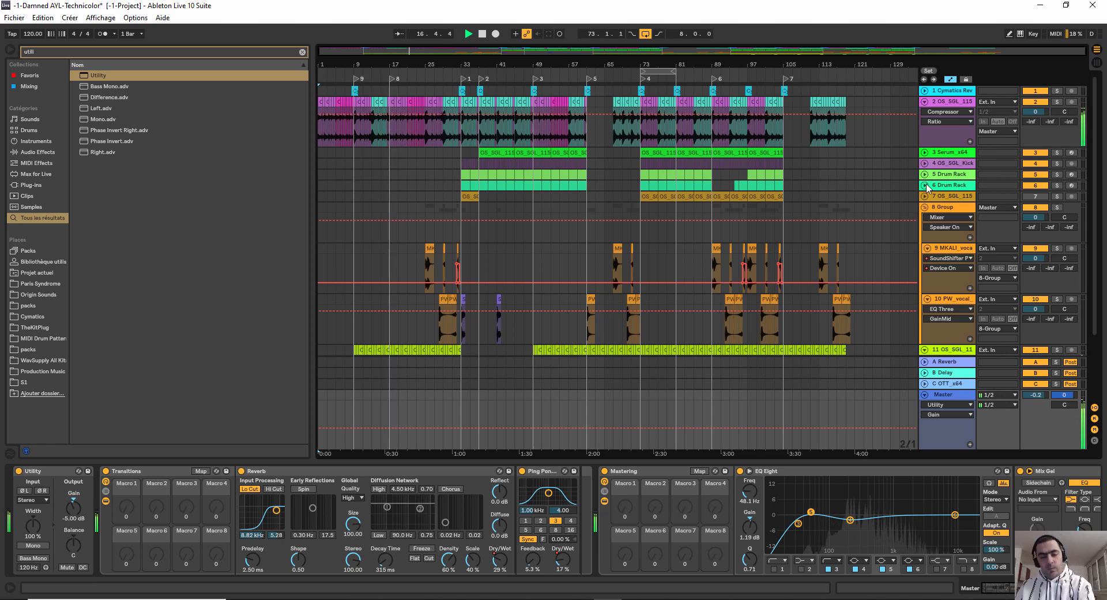
# Unfold track 11 and fold vocal tracks 9 and 10.
pyautogui.click(924, 350)
pyautogui.scroll(-4, 924, 323)
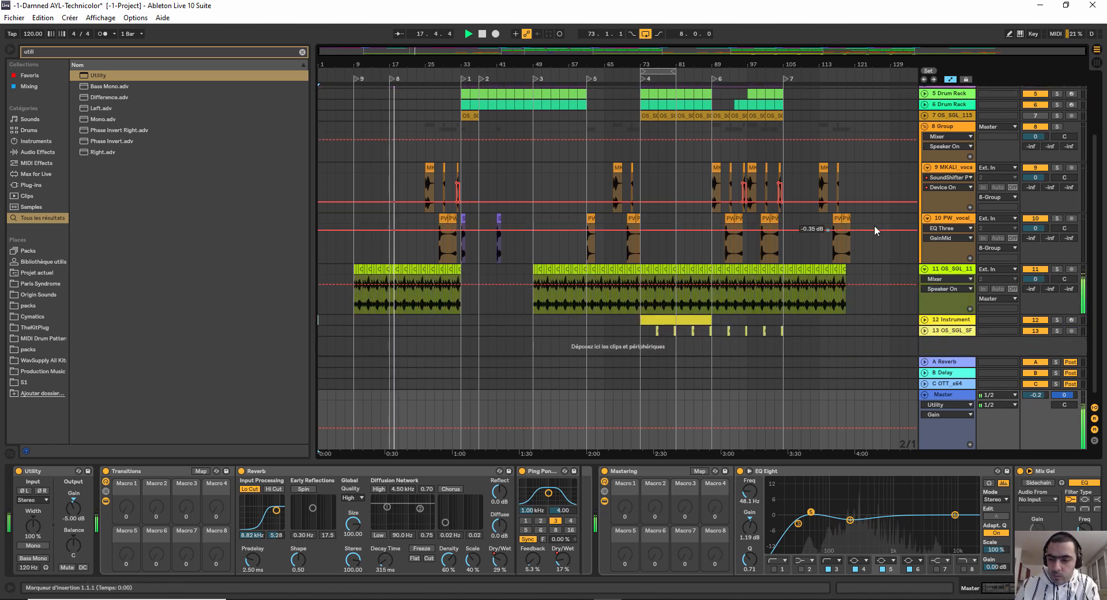
pyautogui.click(926, 218)
pyautogui.click(927, 168)
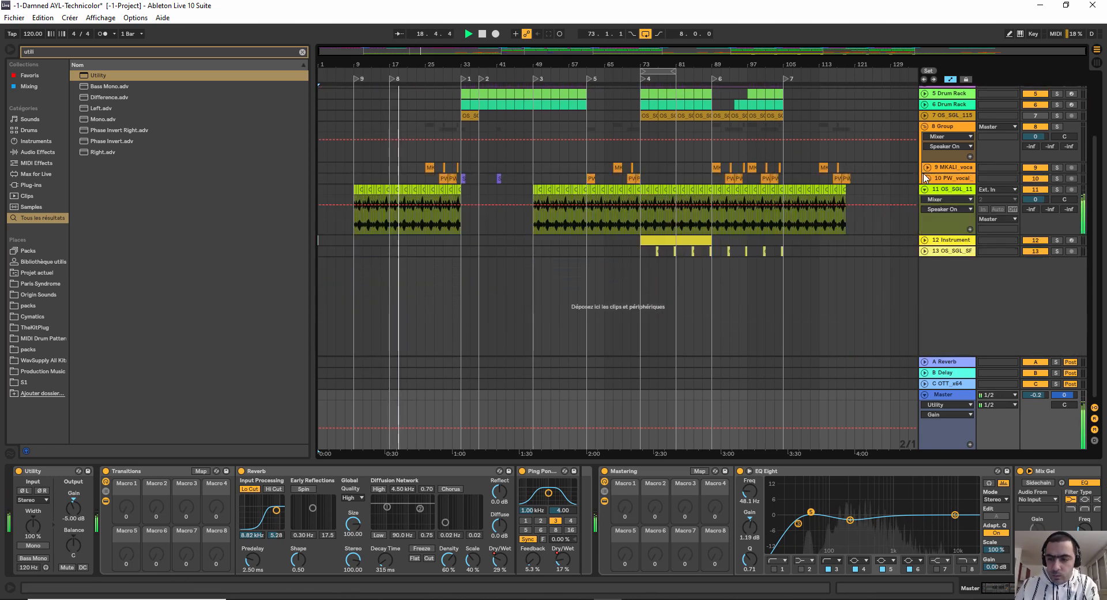
# Display the Master track's Dry/Wet automation for the Transitions Reverb and for the Transitions Ping Pong Delay.
pyautogui.click(945, 404)
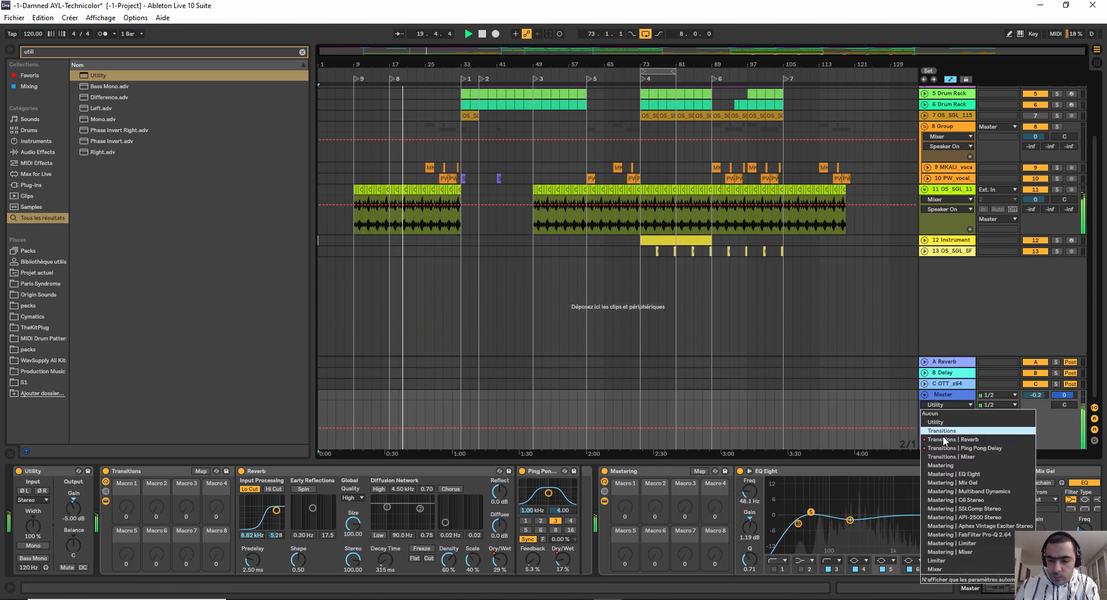
pyautogui.click(943, 439)
pyautogui.click(944, 418)
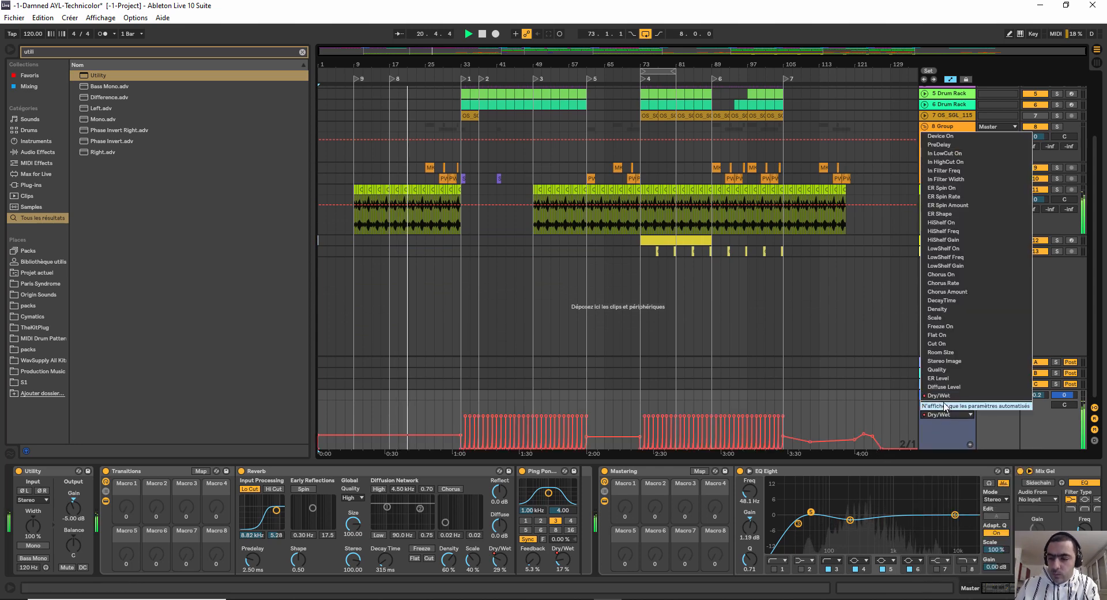
pyautogui.click(946, 439)
pyautogui.click(946, 405)
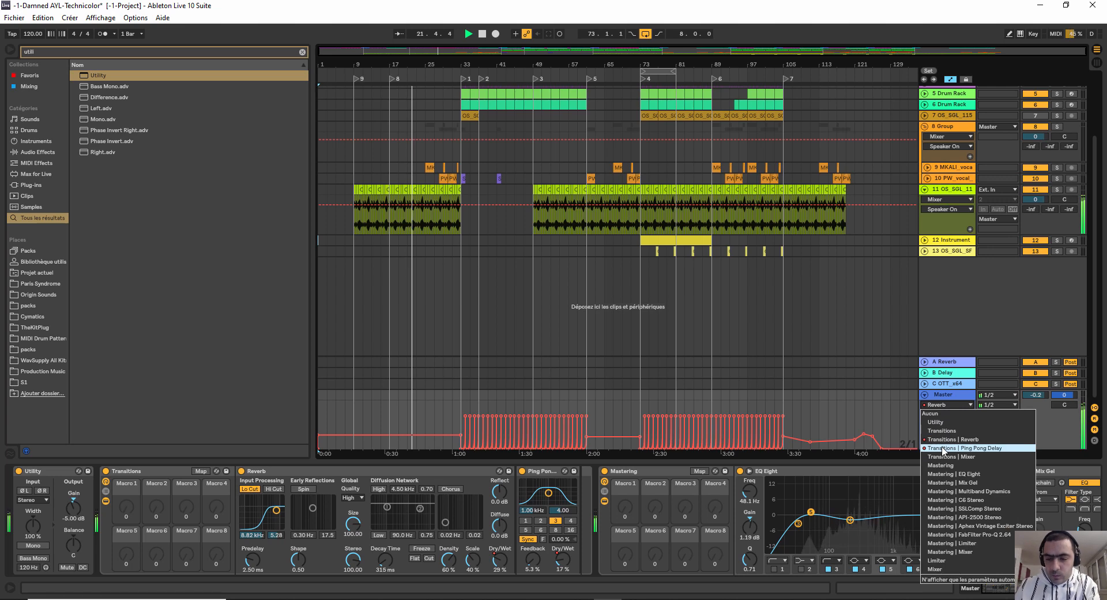
pyautogui.click(946, 448)
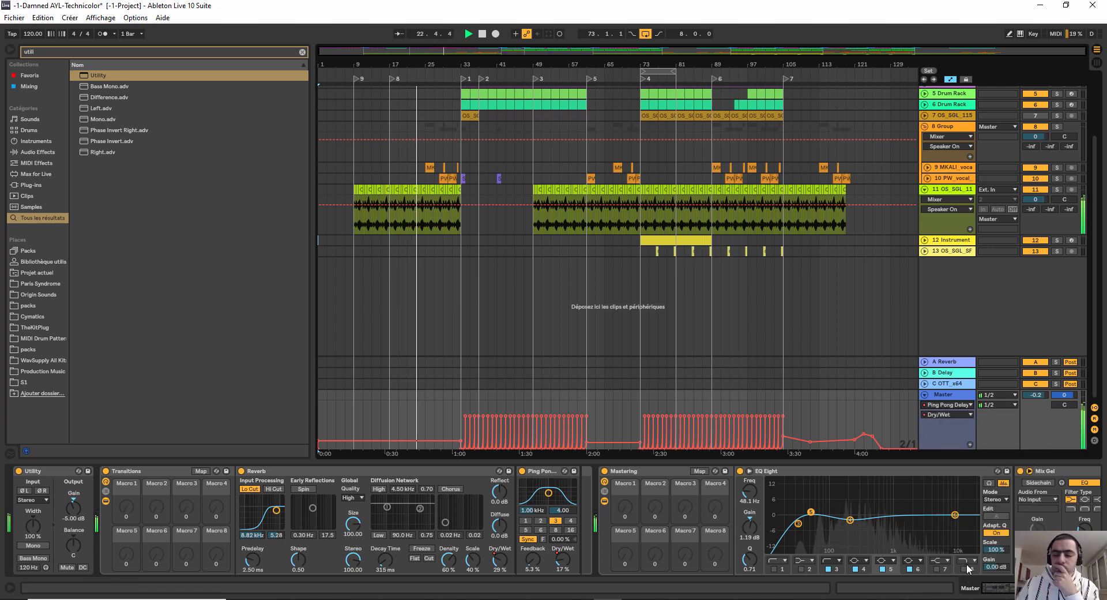
# Examine the Master track's device chain from the EQ Eight through to the final Limiter and return to its start.
pyautogui.hscroll(5, 975, 585)
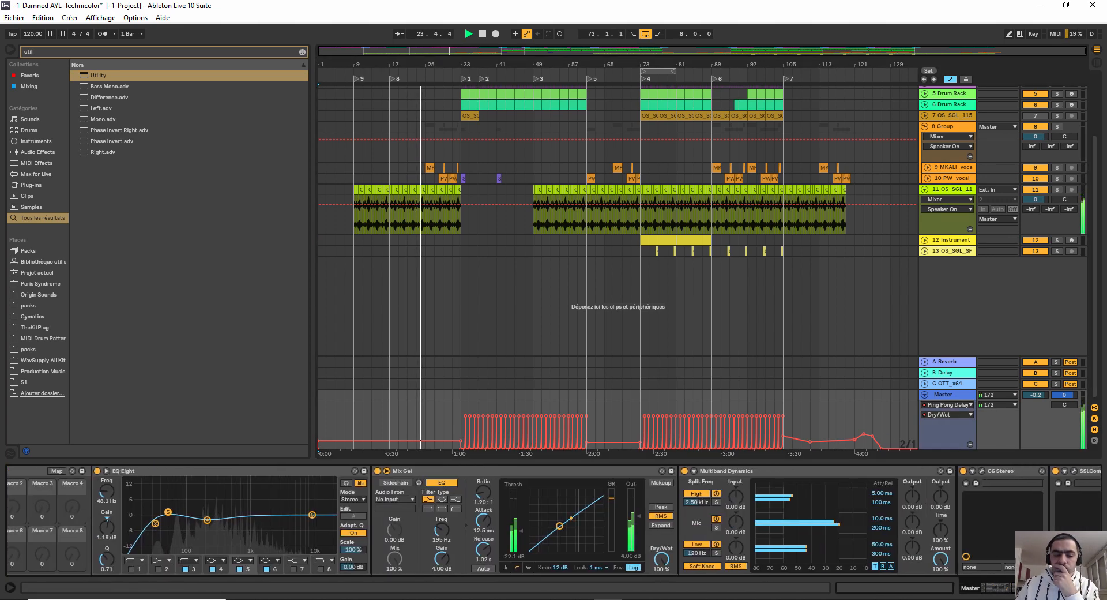
pyautogui.hscroll(8, 553, 519)
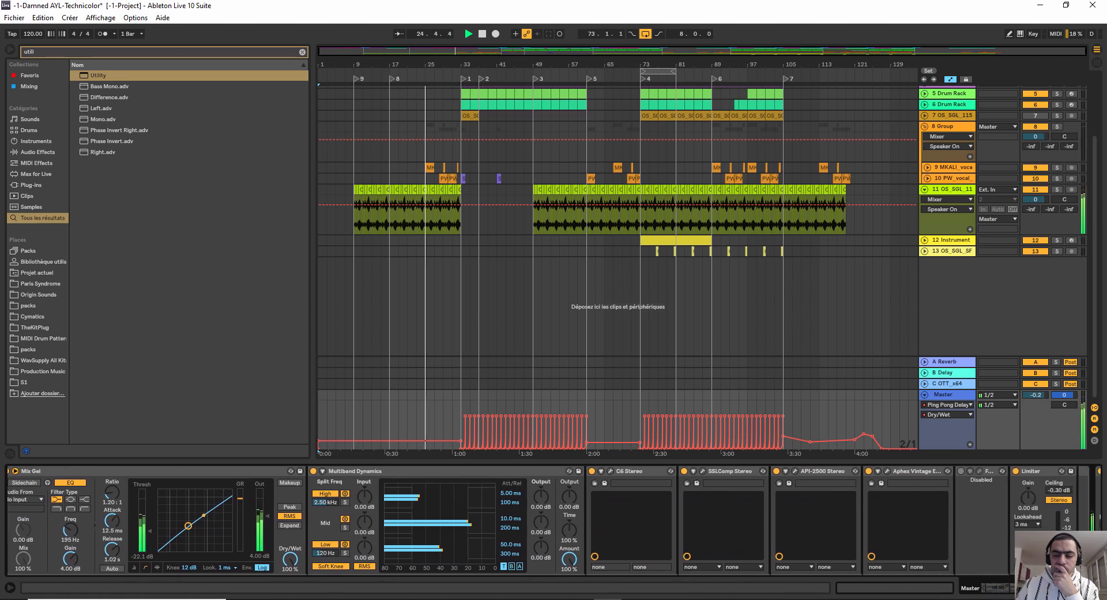
pyautogui.hscroll(3, 554, 519)
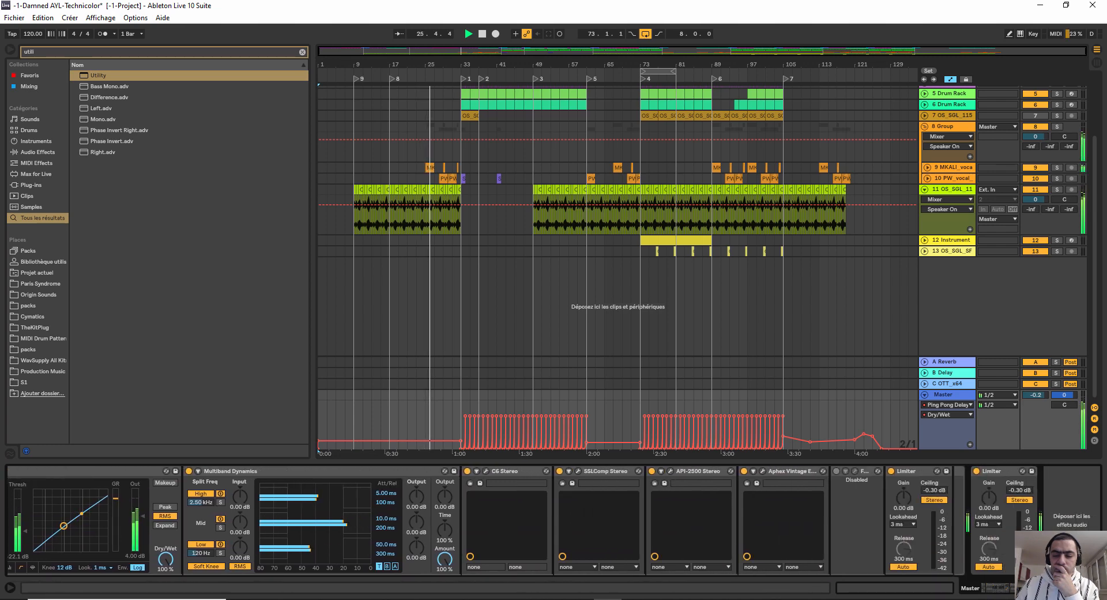
pyautogui.click(1000, 590)
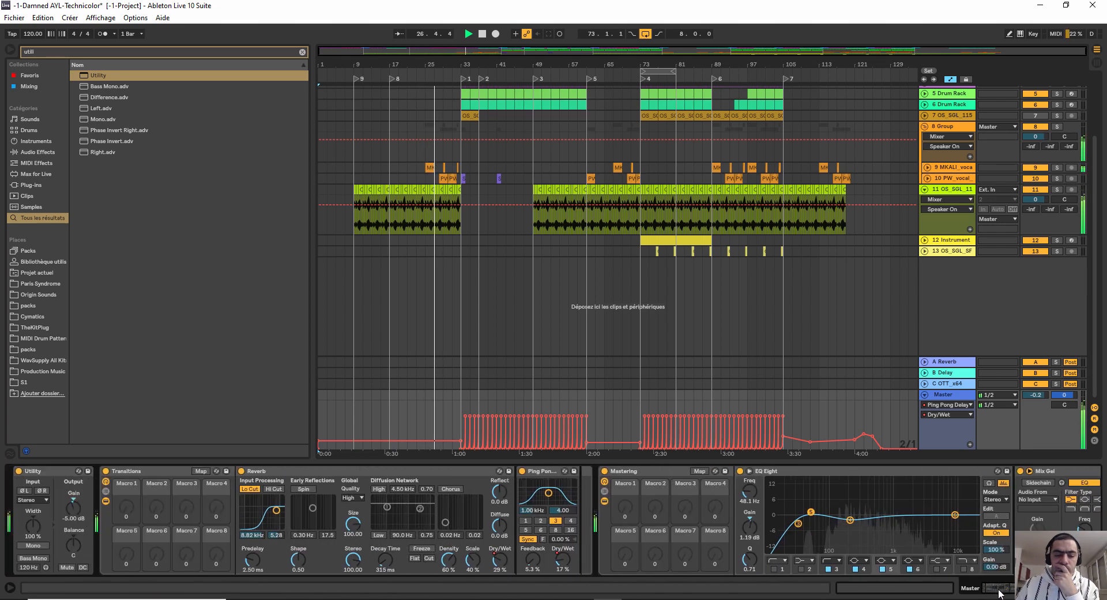
# Fold tracks 11 and 2 in the arrangement.
pyautogui.scroll(5, 857, 382)
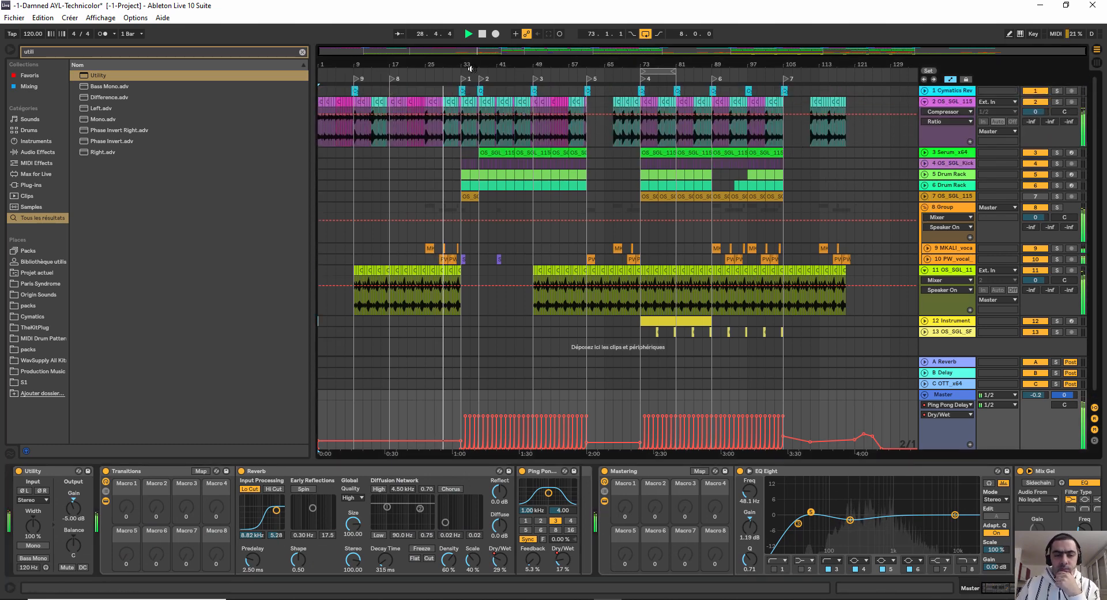
pyautogui.moveTo(468, 65); pyautogui.dragTo(467, 34)
pyautogui.scroll(-1, 877, 305)
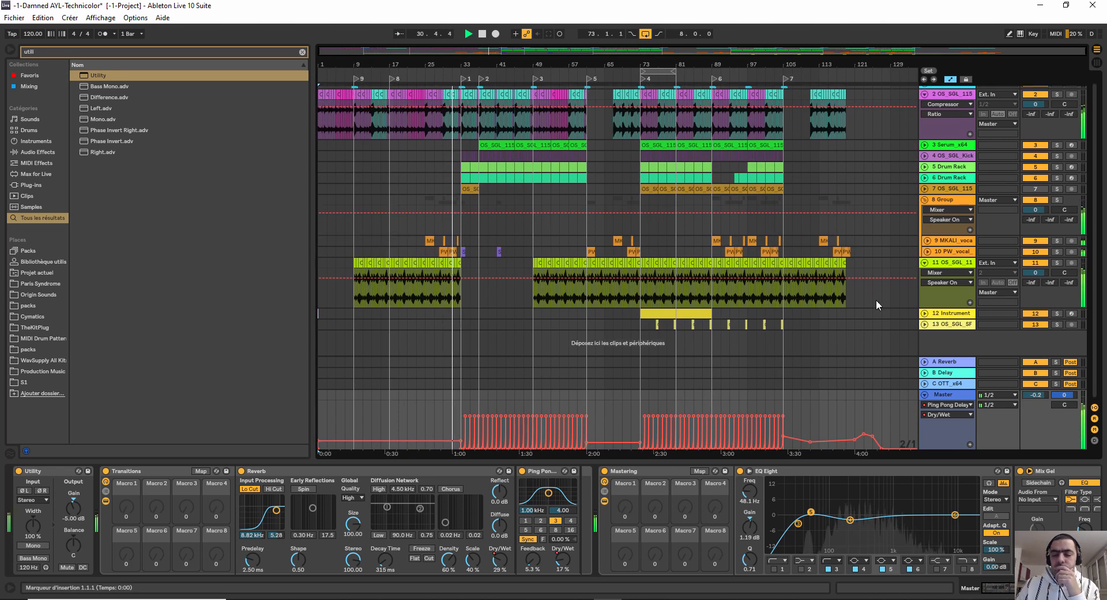
pyautogui.click(924, 263)
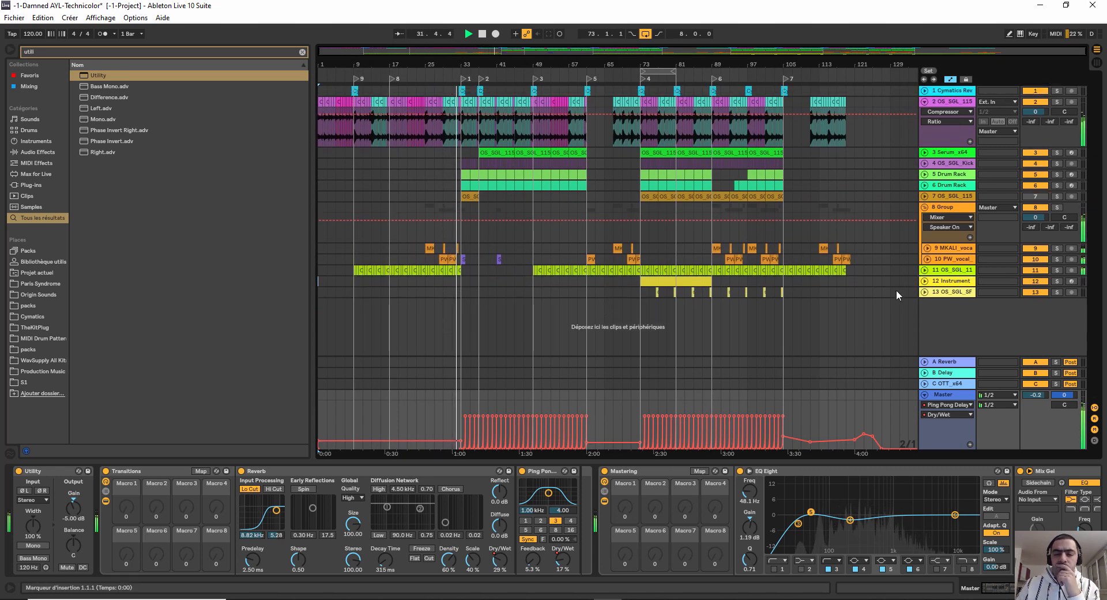
pyautogui.click(925, 103)
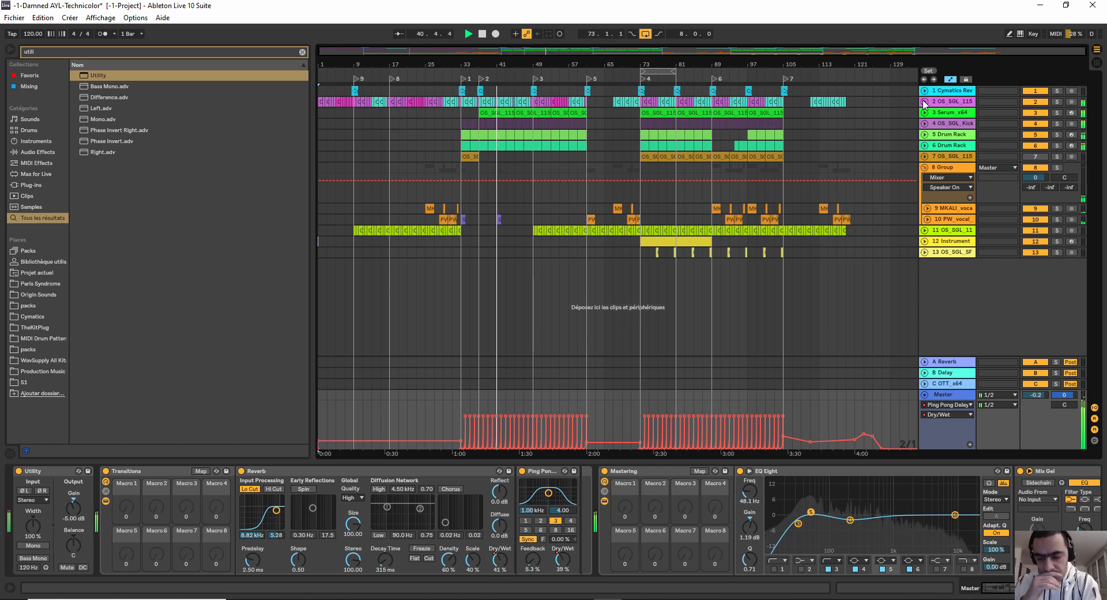
pyautogui.click(645, 598)
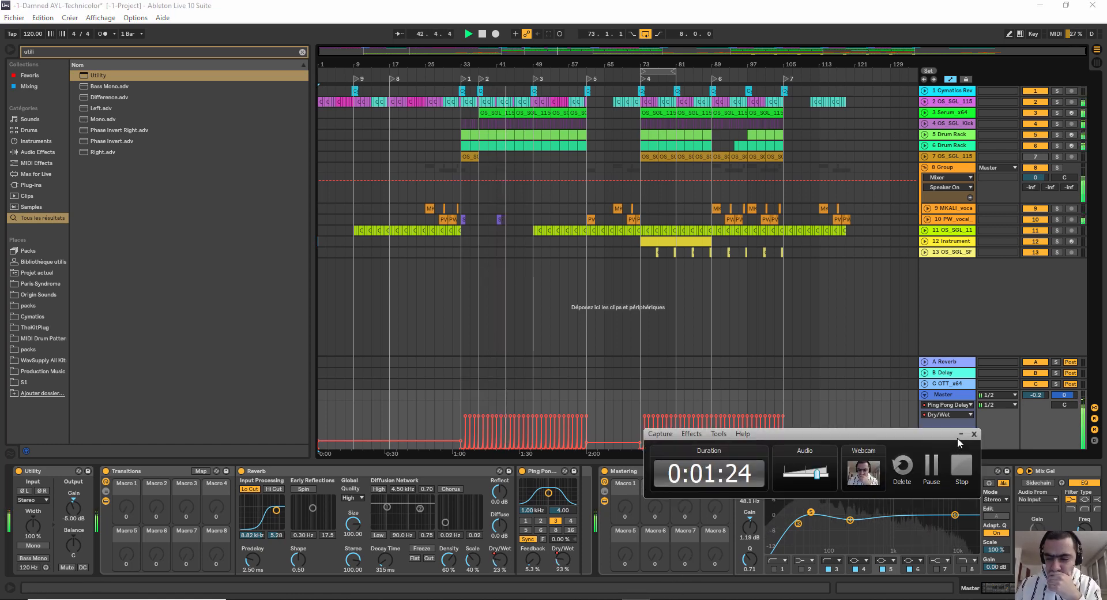
pyautogui.click(959, 435)
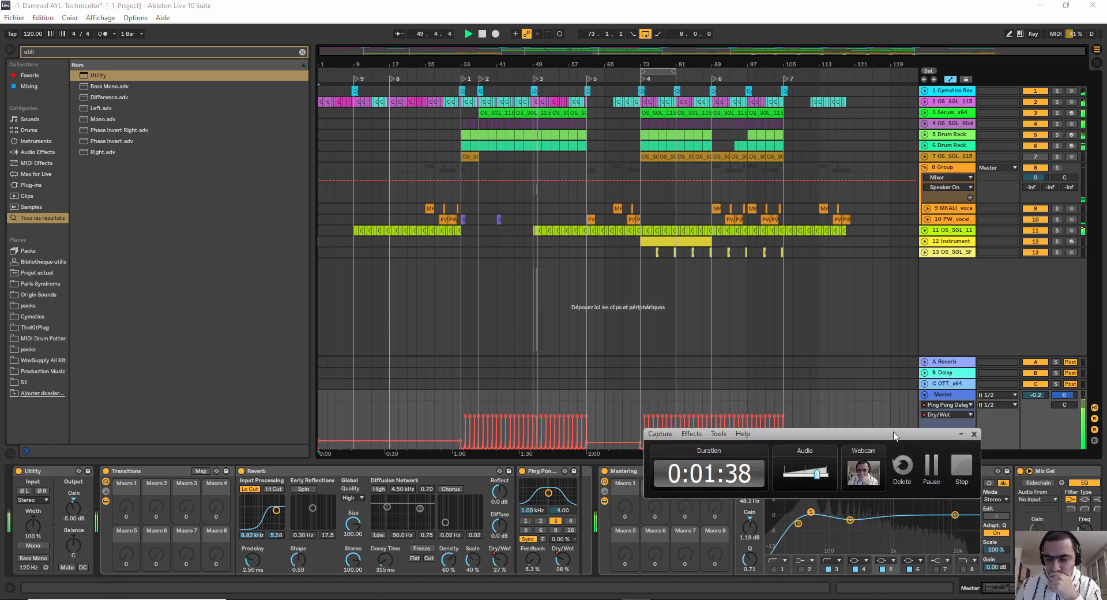
pyautogui.moveTo(899, 432); pyautogui.dragTo(1017, 563)
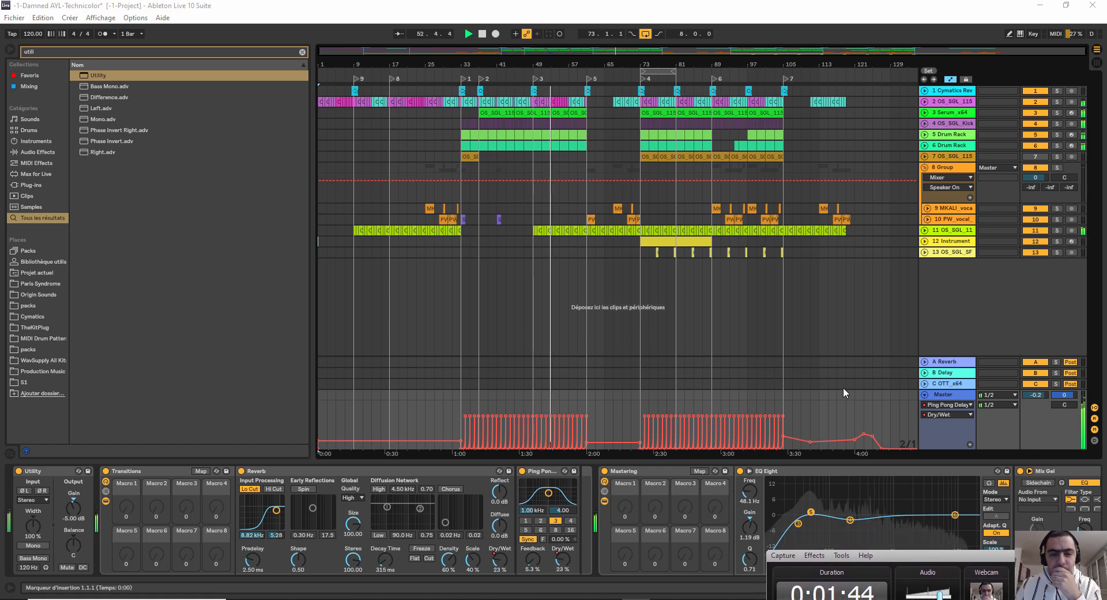
# Unfold track 2, the Serum track, the kick track and Drum Rack track 5, and inspect the devices of tracks 3 to 5.
pyautogui.click(924, 102)
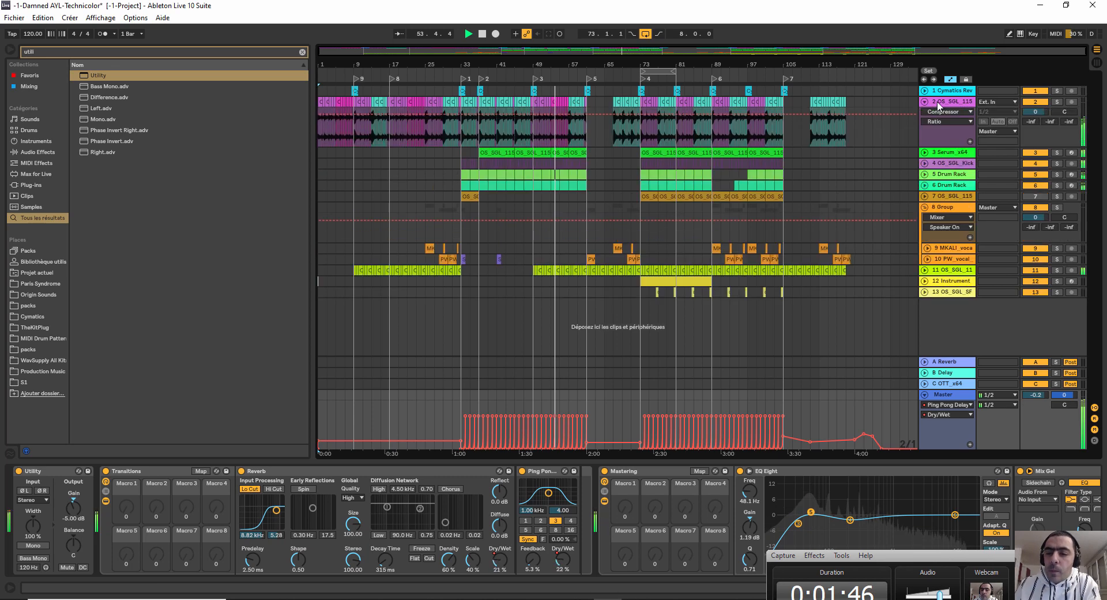
pyautogui.click(924, 152)
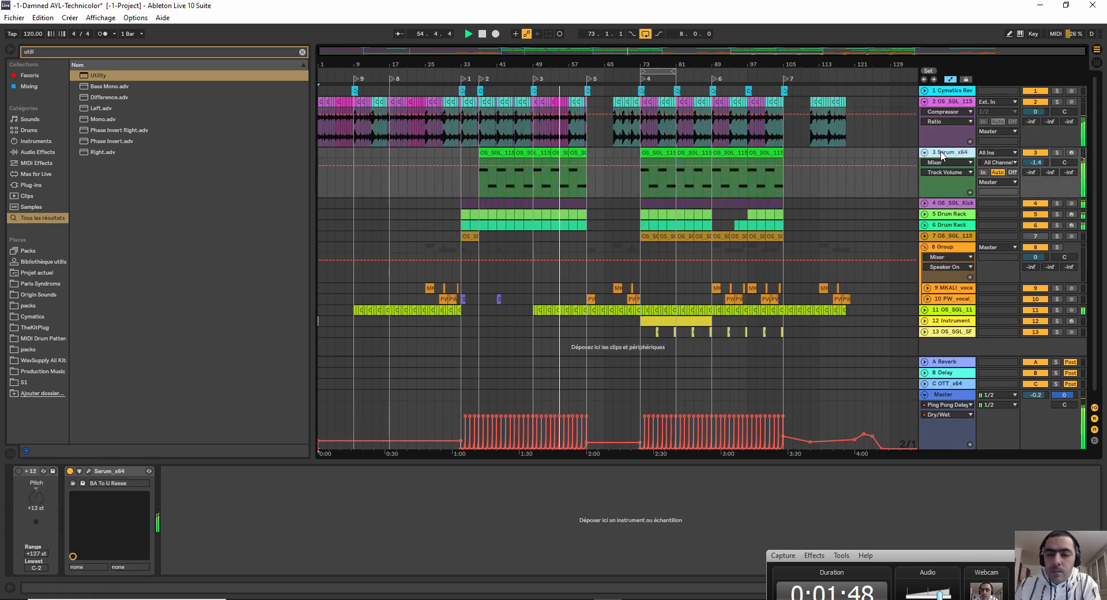
pyautogui.click(925, 203)
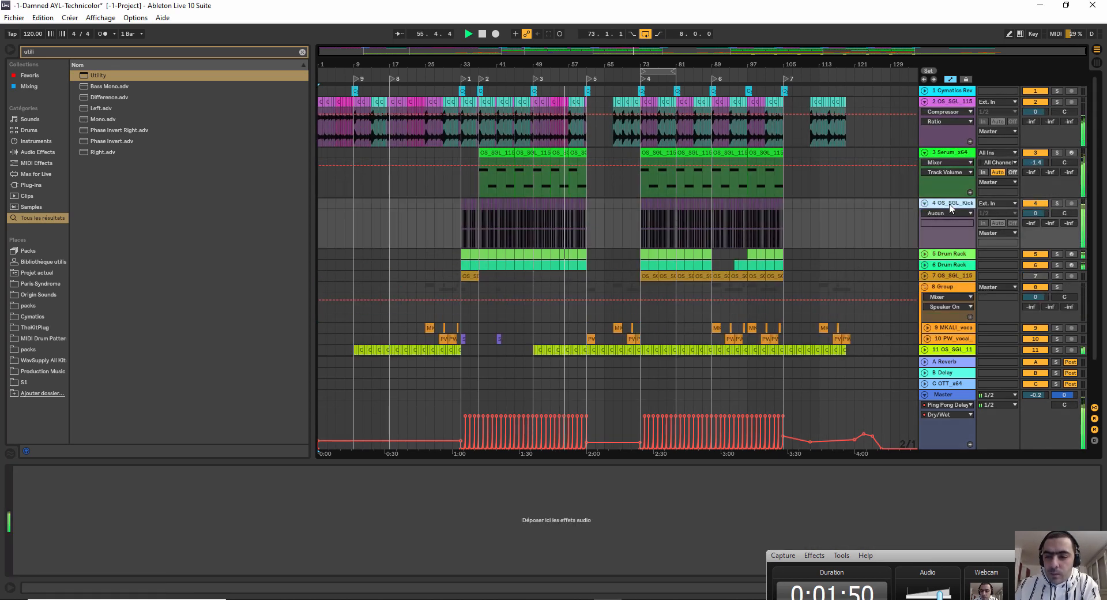
pyautogui.click(925, 254)
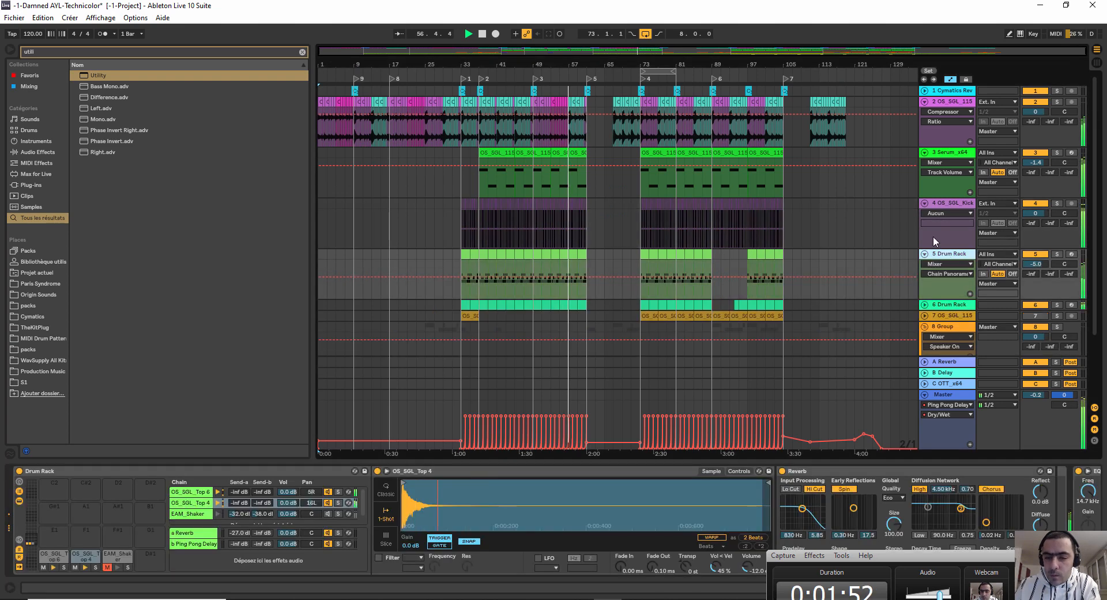
# Unfold Drum Rack track 6 and track 7 and inspect their devices.
pyautogui.scroll(-3, 928, 245)
pyautogui.click(924, 236)
pyautogui.scroll(-3, 926, 242)
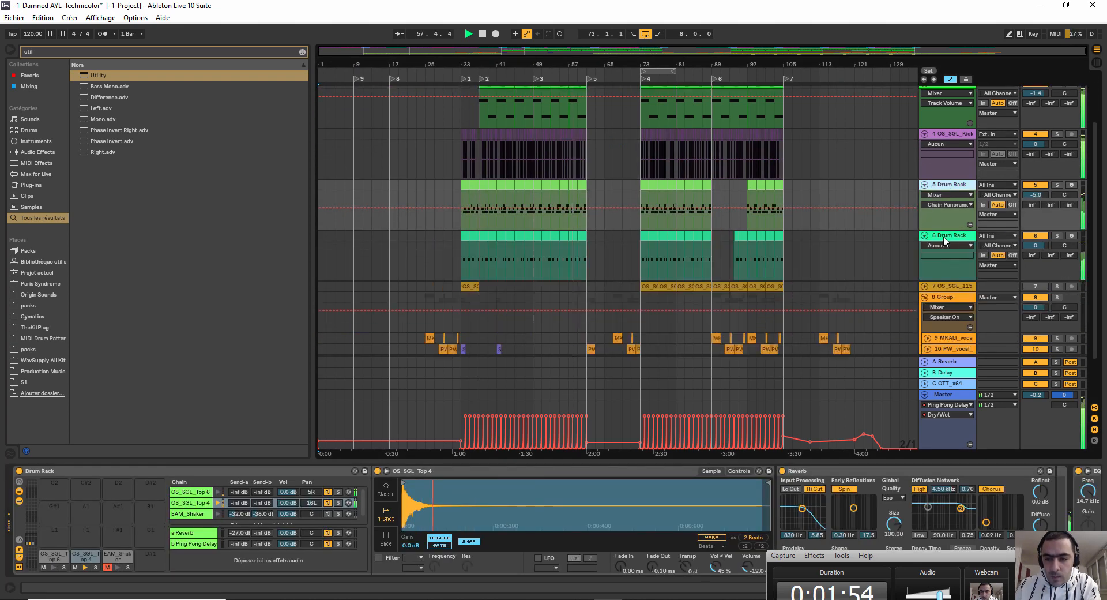
pyautogui.click(925, 228)
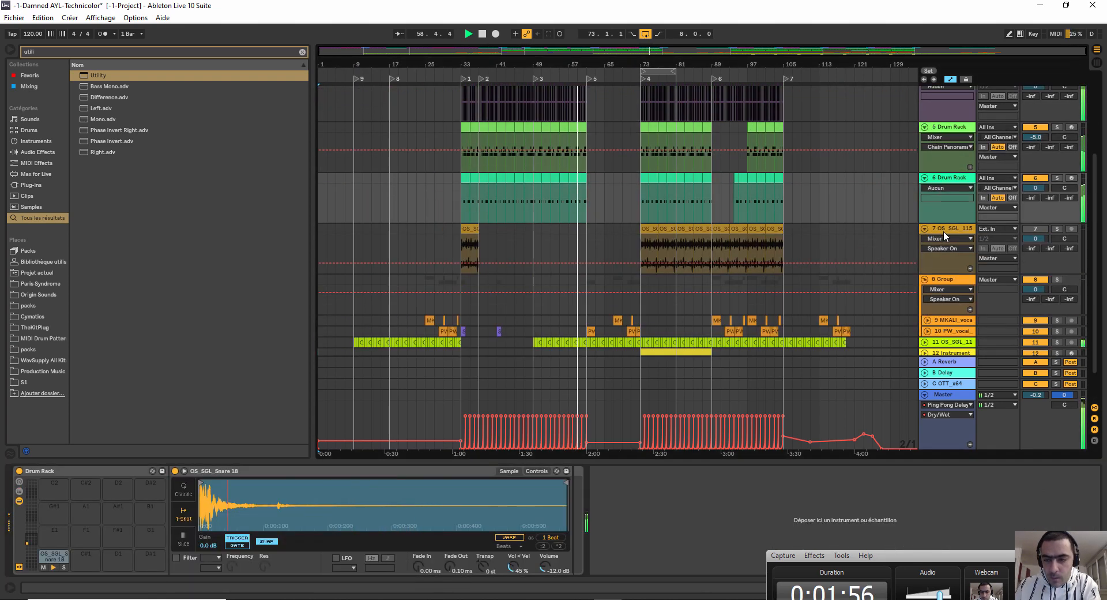
pyautogui.click(944, 230)
# Fold tracks 7, 6, 5, 3 and 2 in the arrangement, and unfold track 11.
pyautogui.click(925, 228)
pyautogui.click(924, 178)
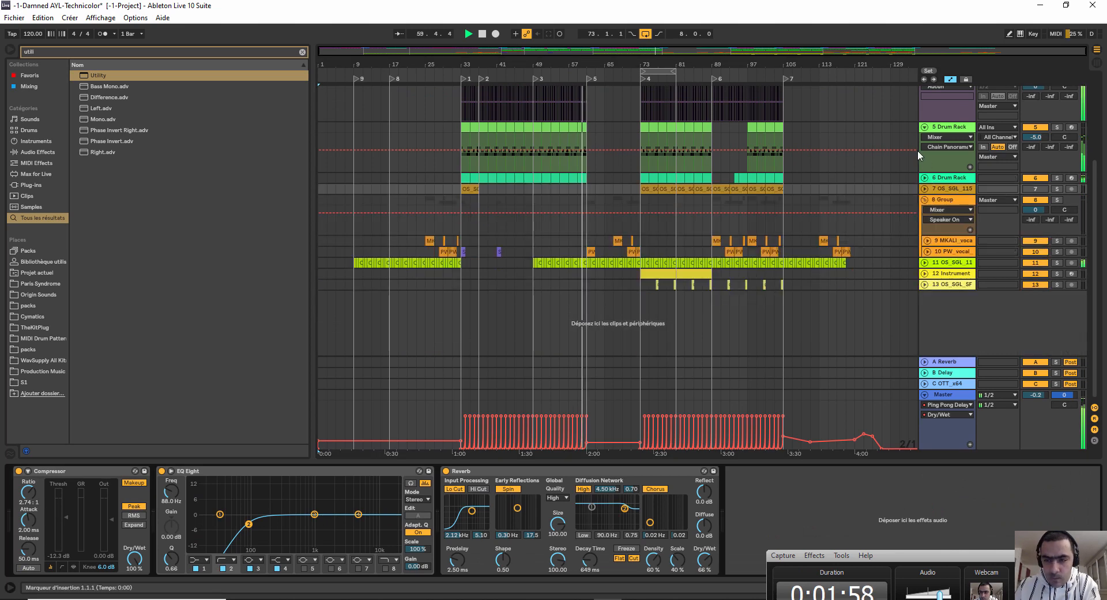
pyautogui.scroll(1, 918, 150)
pyautogui.click(924, 150)
pyautogui.scroll(3, 917, 153)
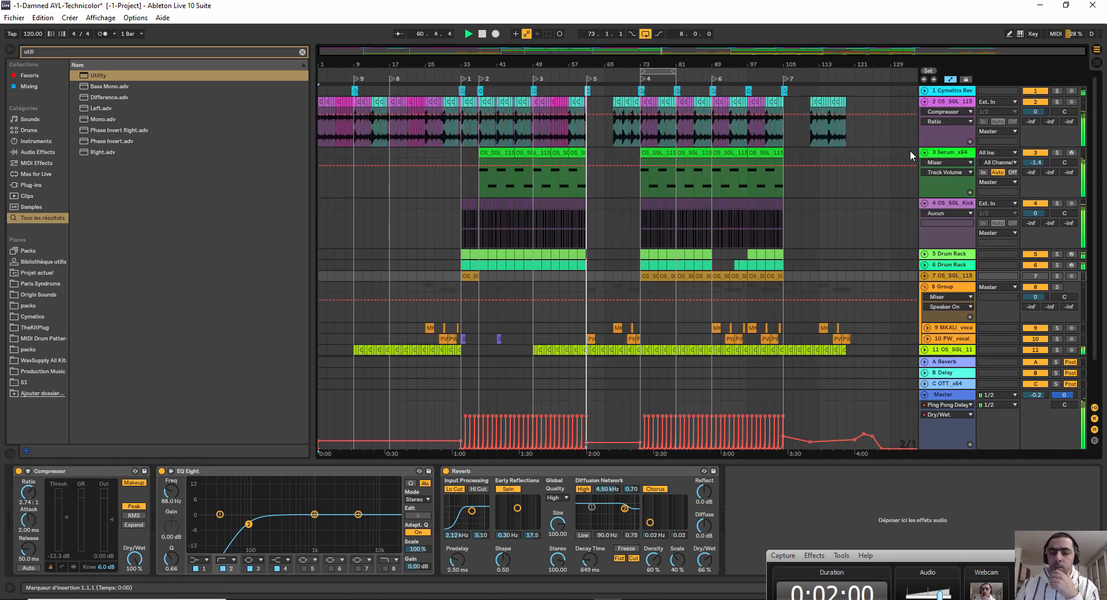
pyautogui.click(925, 152)
pyautogui.click(924, 101)
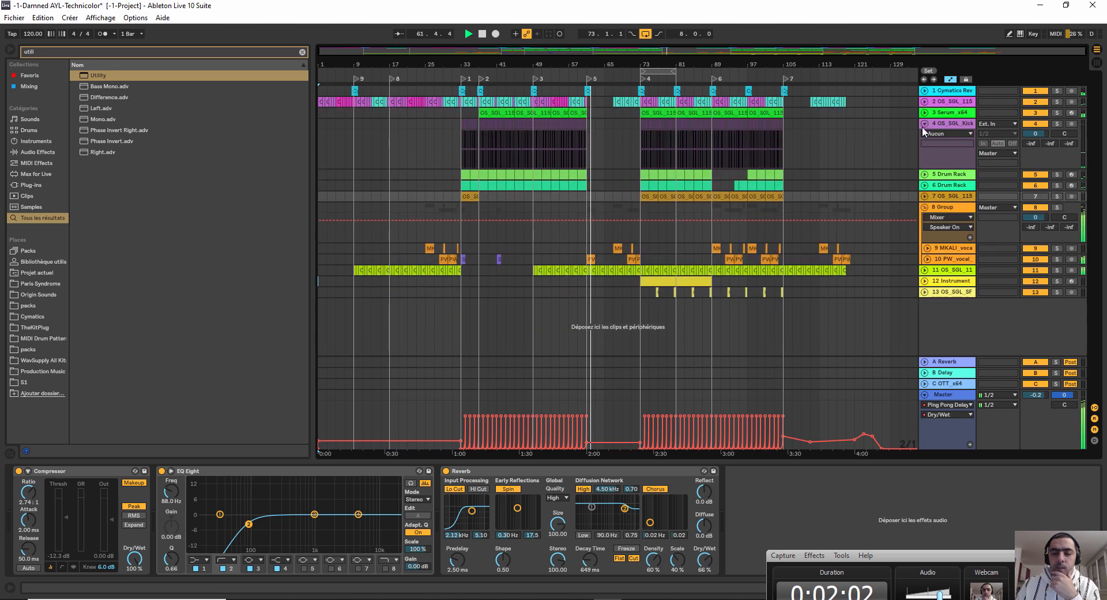
pyautogui.click(928, 271)
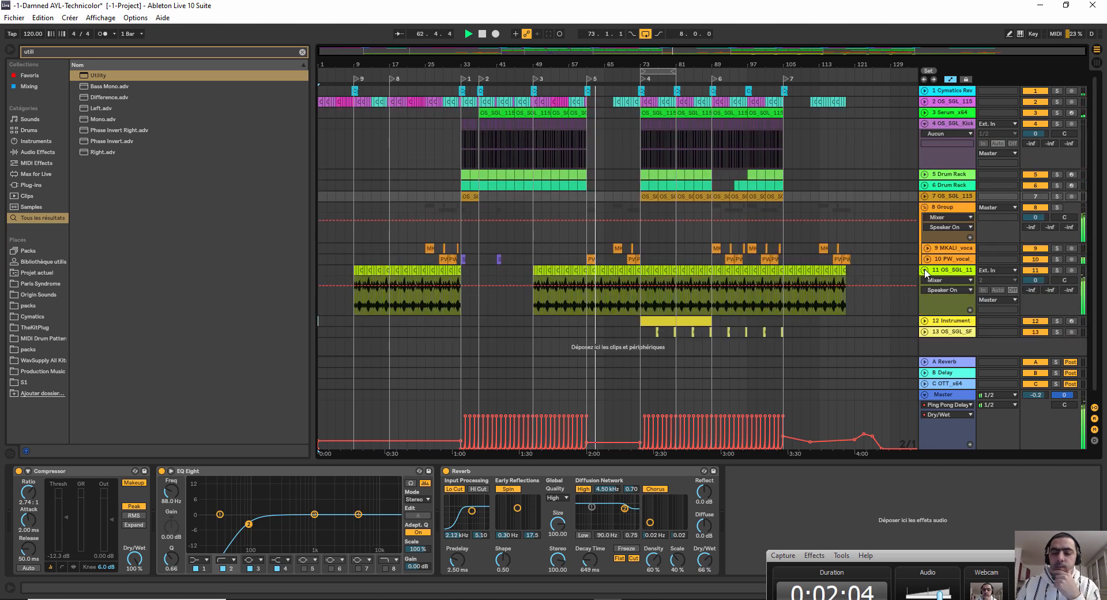
# Unfold vocal tracks 9 and 10 to view their clips, fold tracks 9 to 11, and switch off arrangement looping.
pyautogui.click(928, 271)
pyautogui.click(929, 260)
pyautogui.click(928, 249)
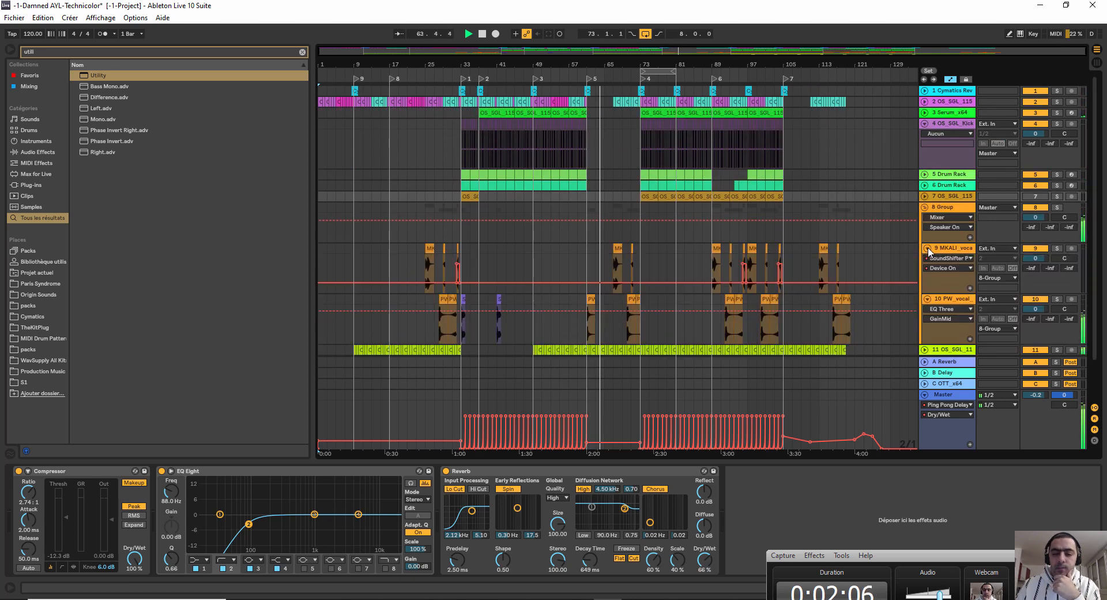
pyautogui.click(928, 249)
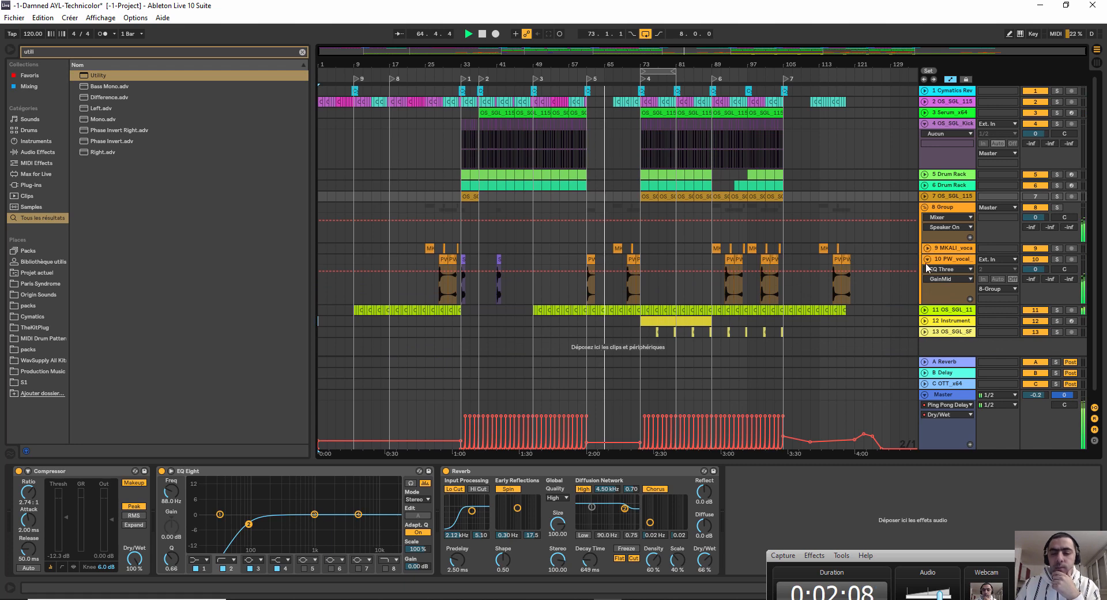
pyautogui.click(928, 260)
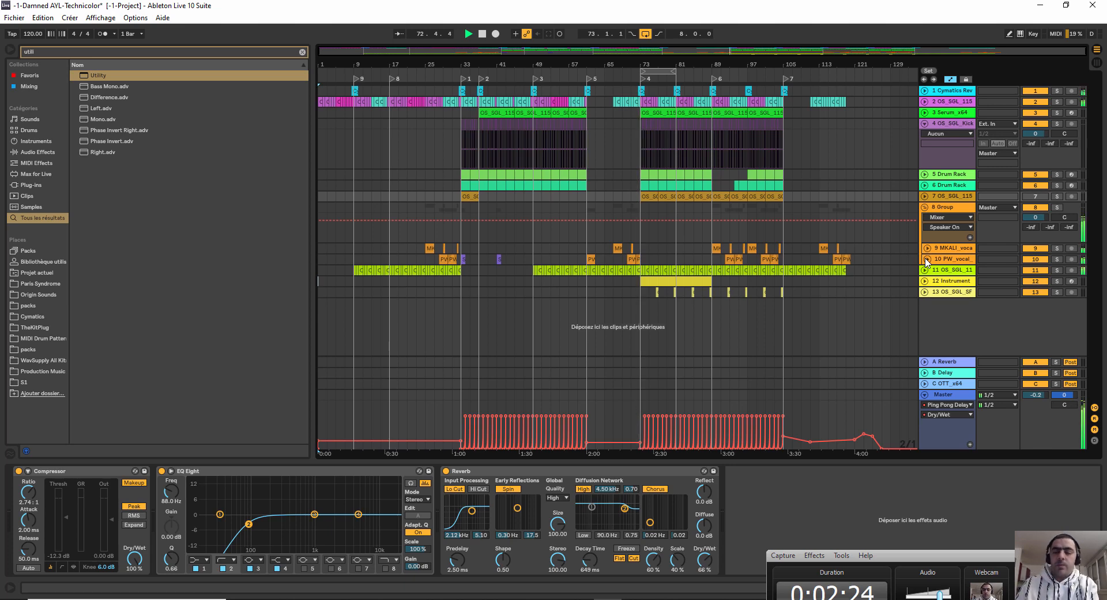
pyautogui.click(645, 35)
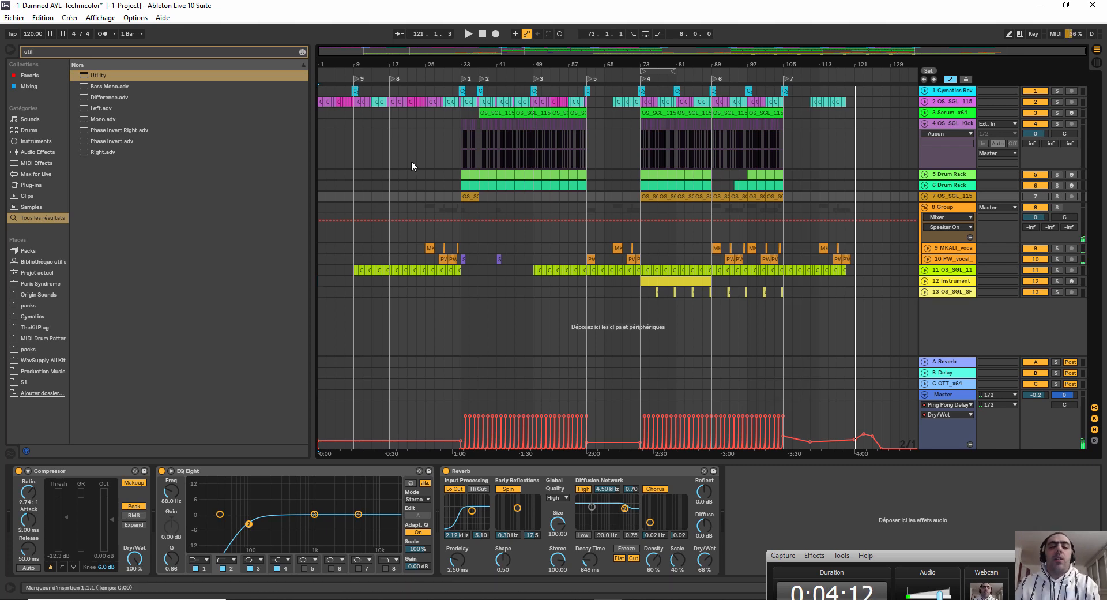
# Select the section from bar 49 to 61 across all tracks, between locators 3 and 5, and view it close up.
pyautogui.moveTo(463, 63); pyautogui.dragTo(488, 154)
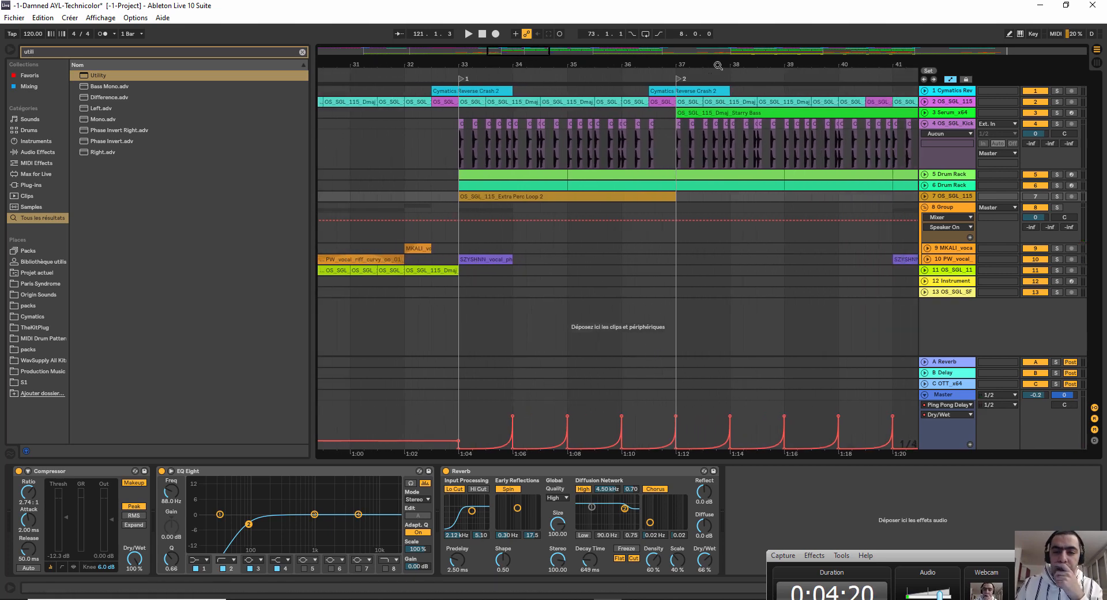
pyautogui.moveTo(720, 64); pyautogui.dragTo(553, 65)
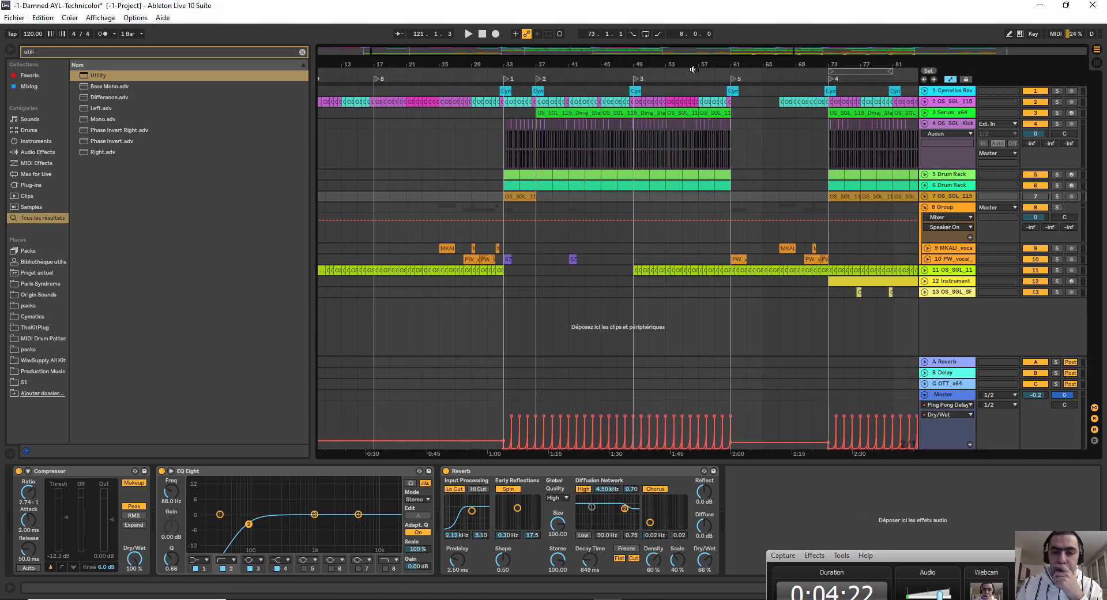
pyautogui.moveTo(694, 69); pyautogui.dragTo(695, 96)
pyautogui.moveTo(774, 389)
pyautogui.mouseDown()
pyautogui.moveTo(584, 75)
pyautogui.moveTo(472, 44)
pyautogui.mouseUp()
pyautogui.doubleClick(492, 74)
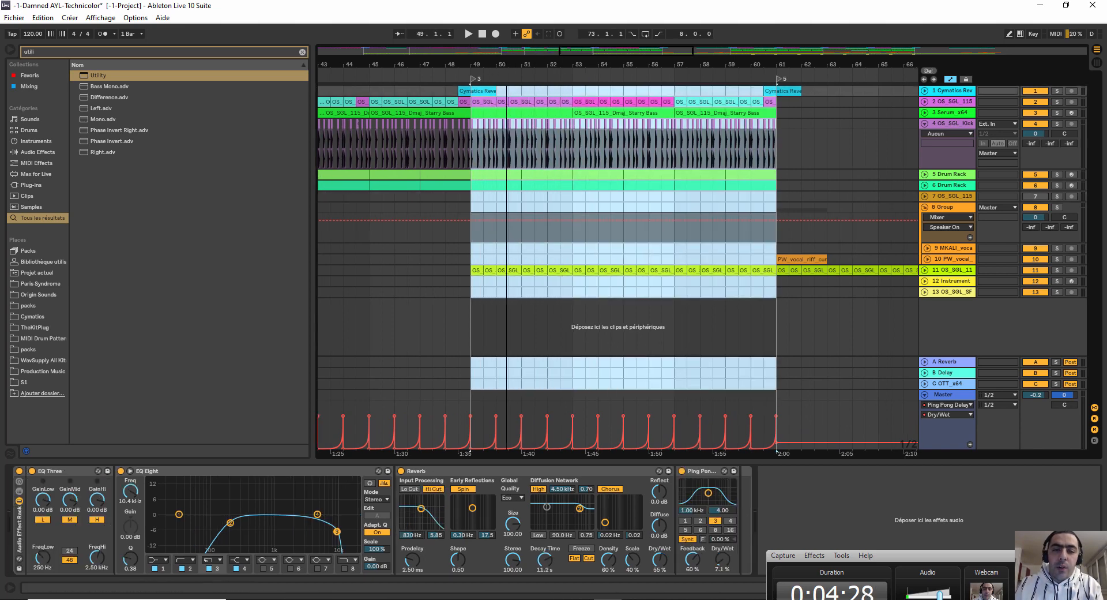
# Unfold track 2 and reveal the source sample of its turquoise clip after bar 57 in the browser.
pyautogui.click(925, 101)
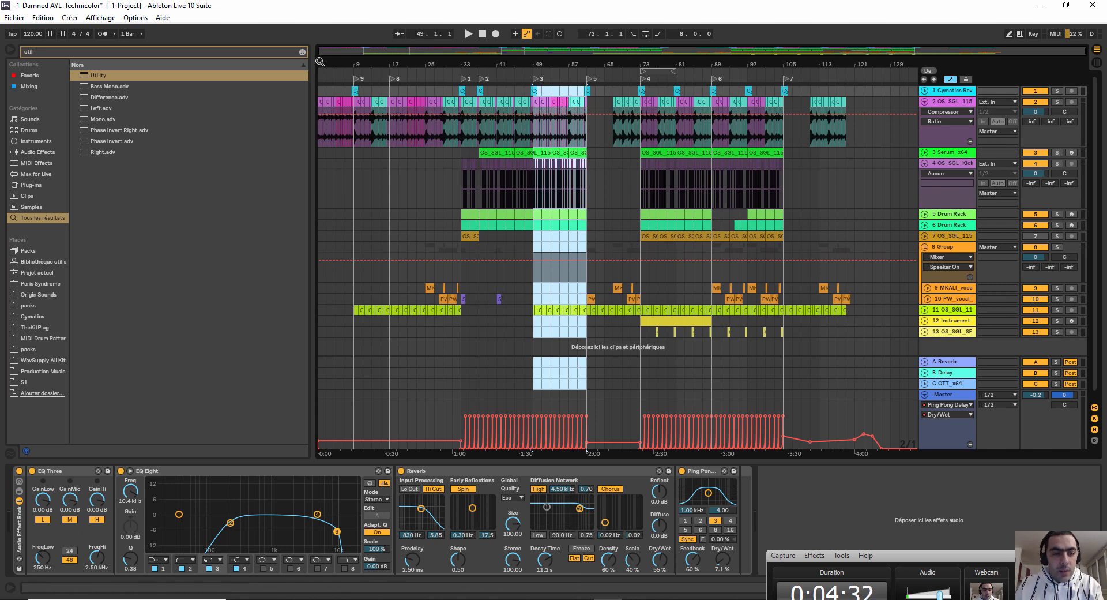
pyautogui.moveTo(320, 61)
pyautogui.mouseDown()
pyautogui.moveTo(320, 104)
pyautogui.moveTo(320, 65)
pyautogui.mouseUp()
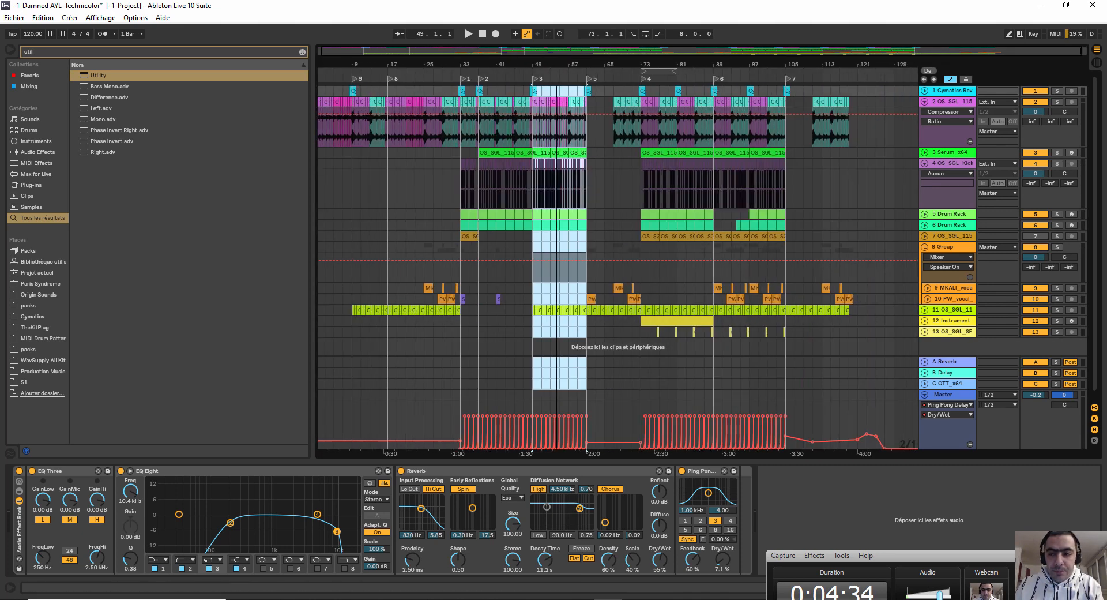
pyautogui.moveTo(566, 62); pyautogui.dragTo(565, 110)
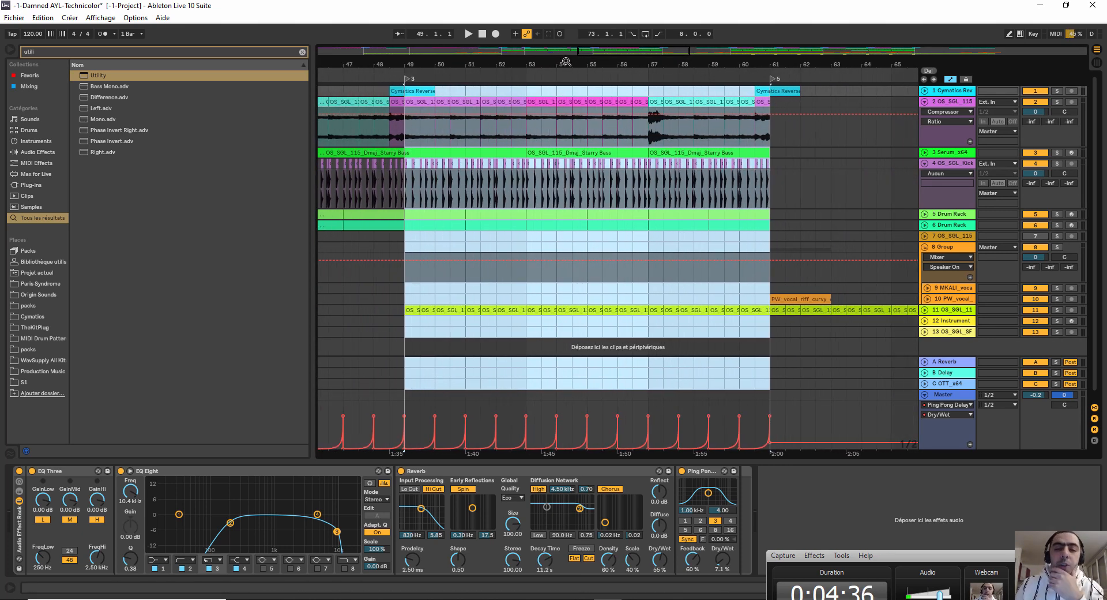
pyautogui.rightClick(679, 102)
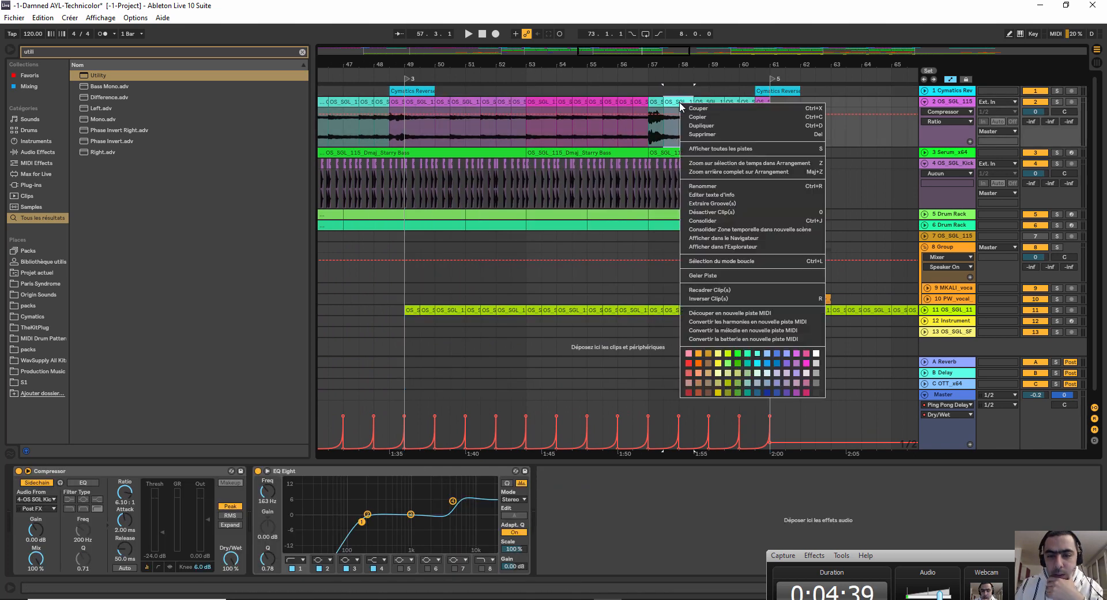
pyautogui.click(738, 238)
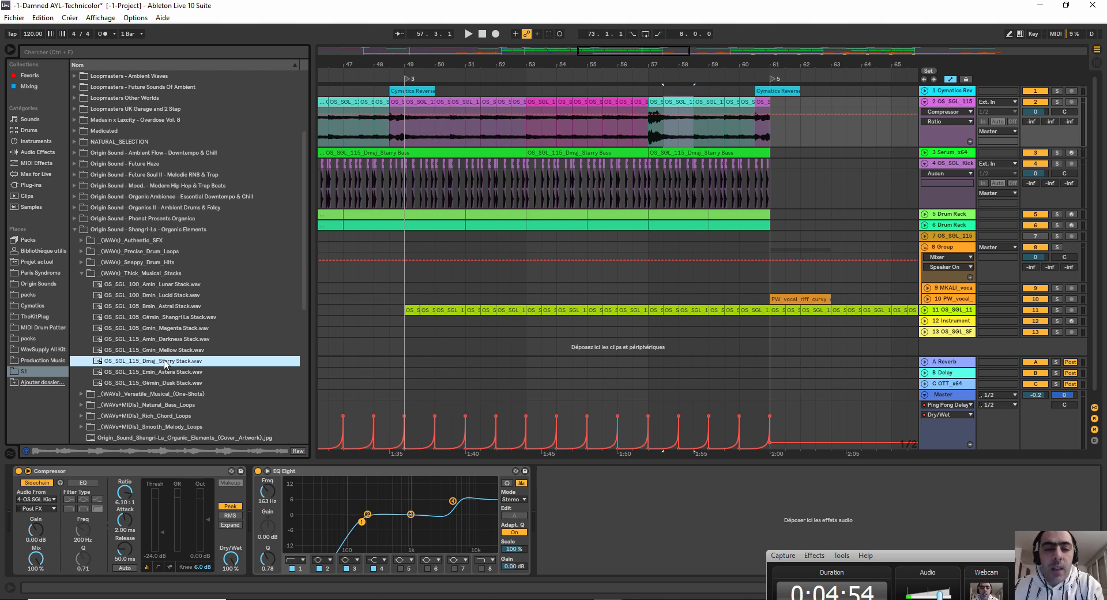
# Select bars 1 to 9 across all tracks, loop that intro section and play it.
pyautogui.press('-')
pyautogui.press('-')
pyautogui.press('-')
pyautogui.press('-')
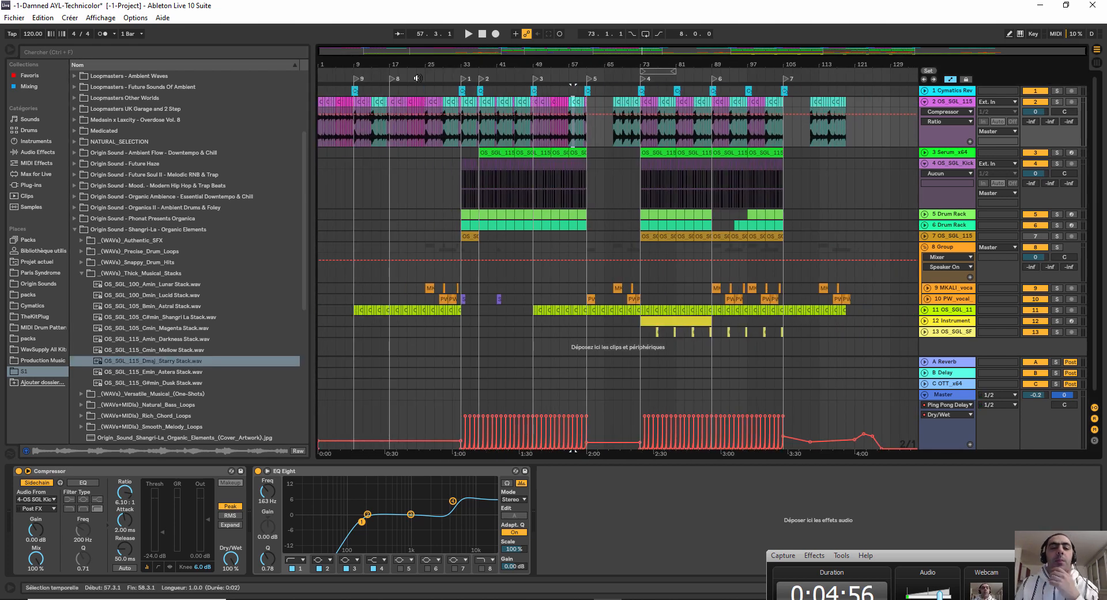
pyautogui.moveTo(325, 58); pyautogui.dragTo(473, 178)
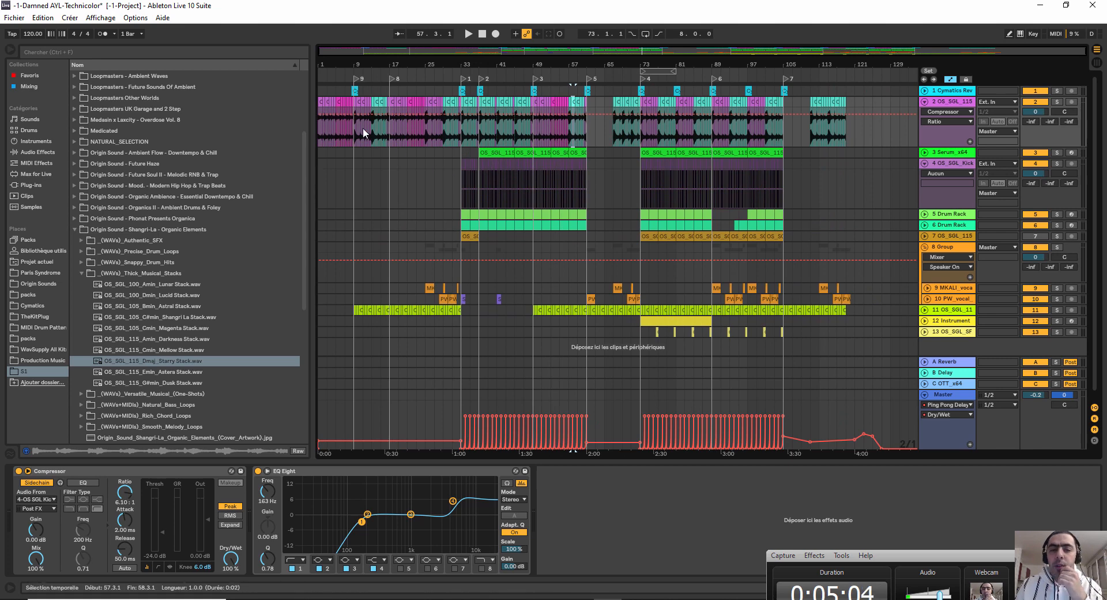
pyautogui.moveTo(322, 63); pyautogui.dragTo(322, 98)
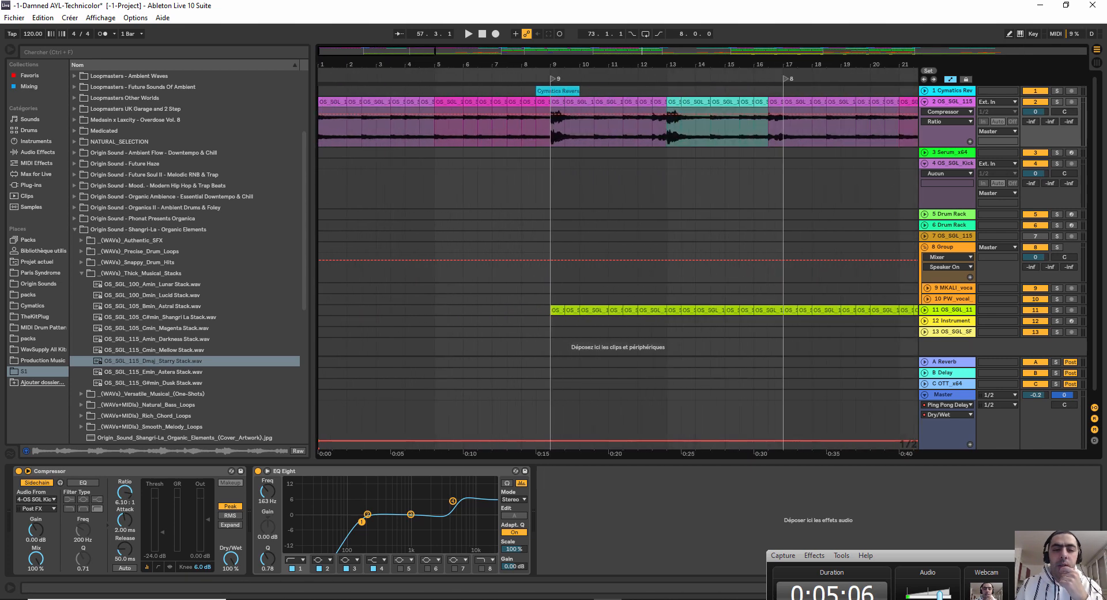
pyautogui.moveTo(552, 418); pyautogui.dragTo(318, 86)
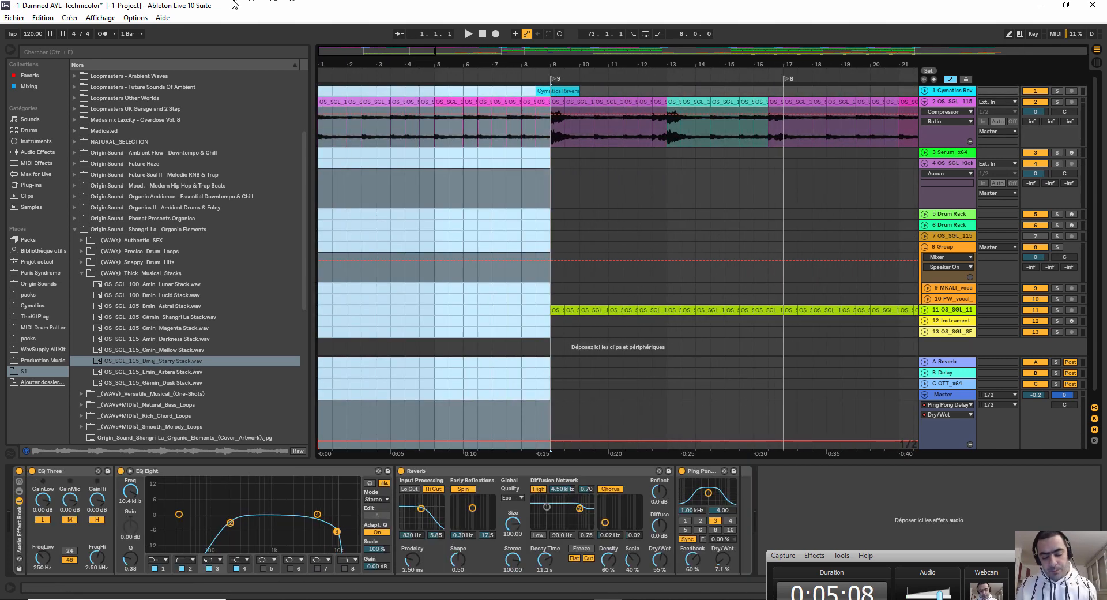
pyautogui.hotkey('ctrl', 'l')
pyautogui.press('space')
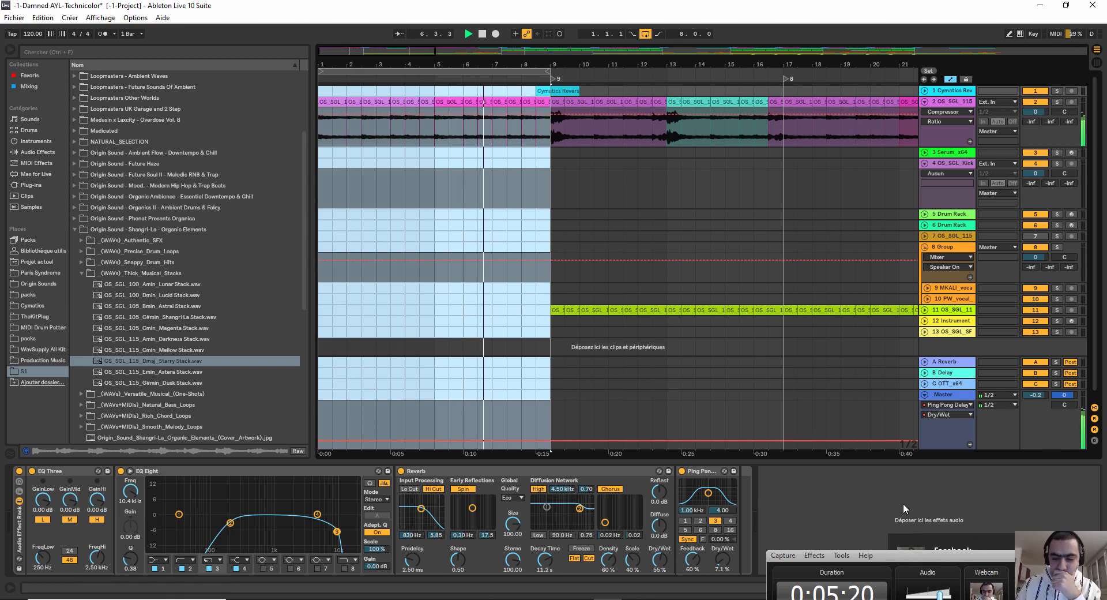
pyautogui.moveTo(971, 560); pyautogui.dragTo(972, 548)
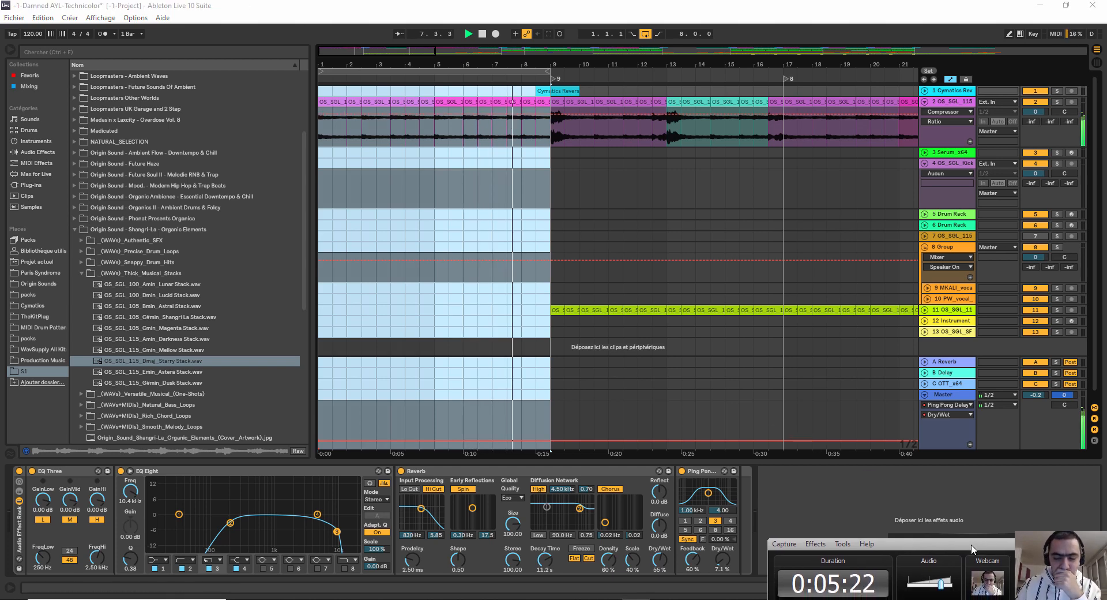
# Switch off looping, move the loop range to bars 9 to 17, and play that section before stopping playback.
pyautogui.click(645, 34)
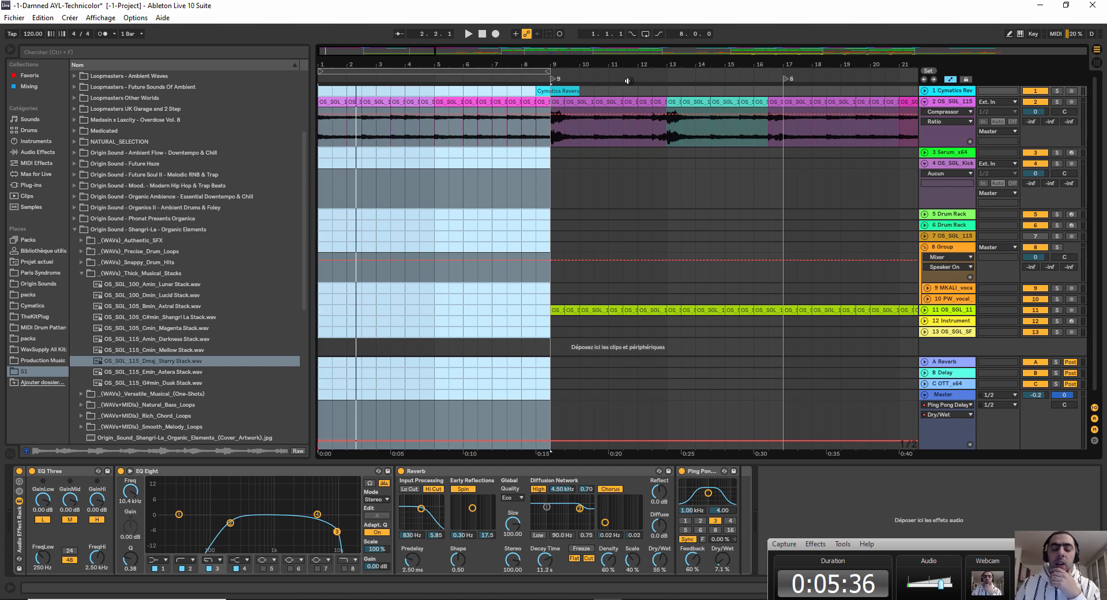
pyautogui.moveTo(623, 78); pyautogui.dragTo(611, 55)
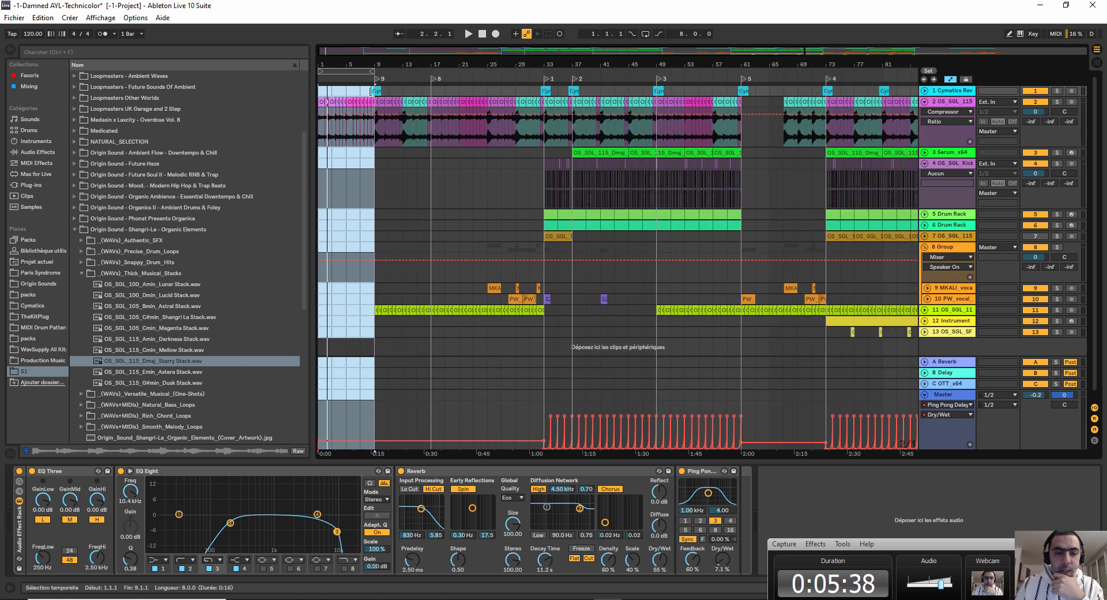
pyautogui.moveTo(351, 75); pyautogui.dragTo(399, 83)
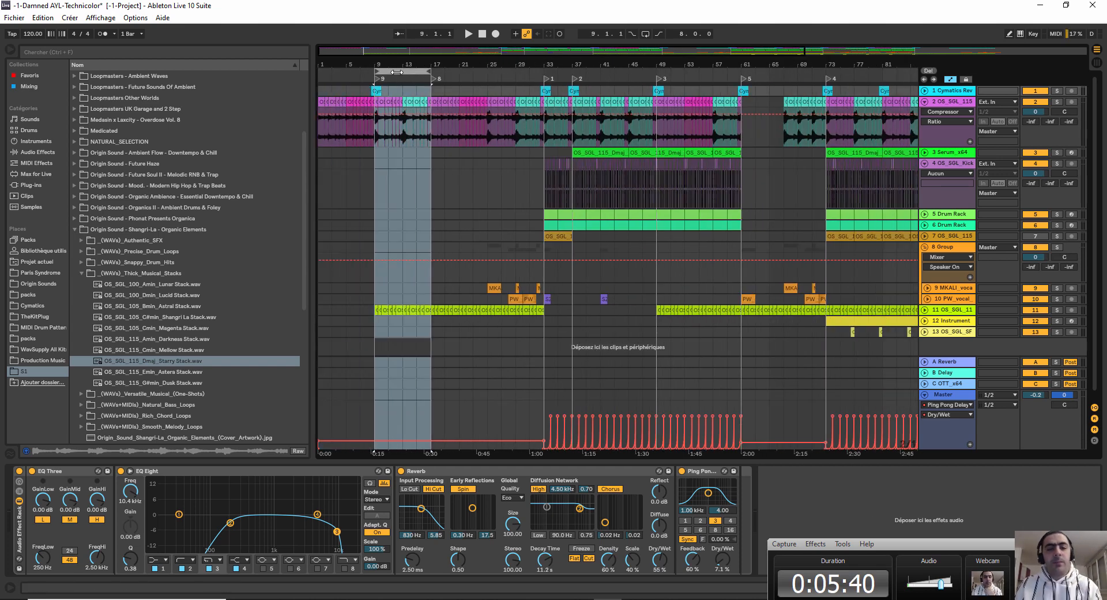
pyautogui.press('space')
pyautogui.press('z')
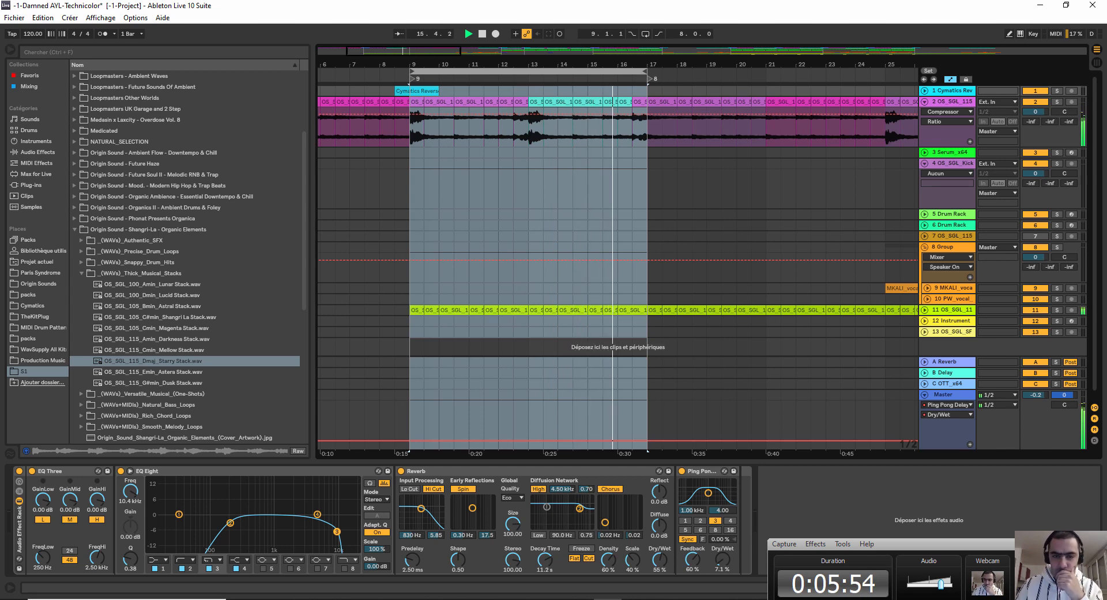
pyautogui.press('-')
pyautogui.press('-')
pyautogui.press('-')
pyautogui.press('-')
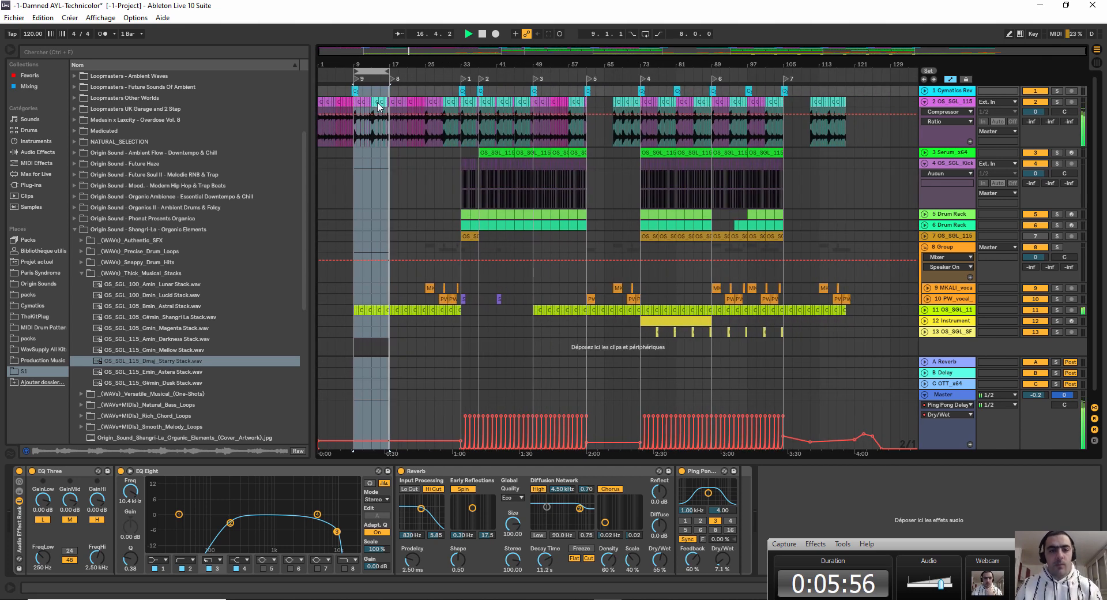
pyautogui.press('space')
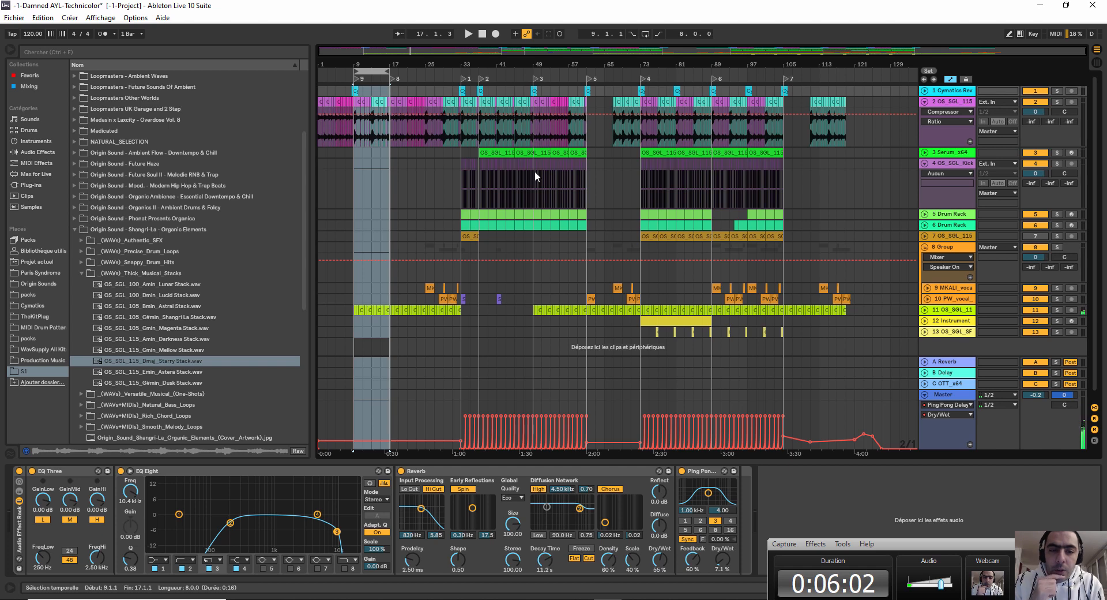
# Show the device chain of track 2, and unfold the Serum track to show its notes and devices.
pyautogui.click(943, 112)
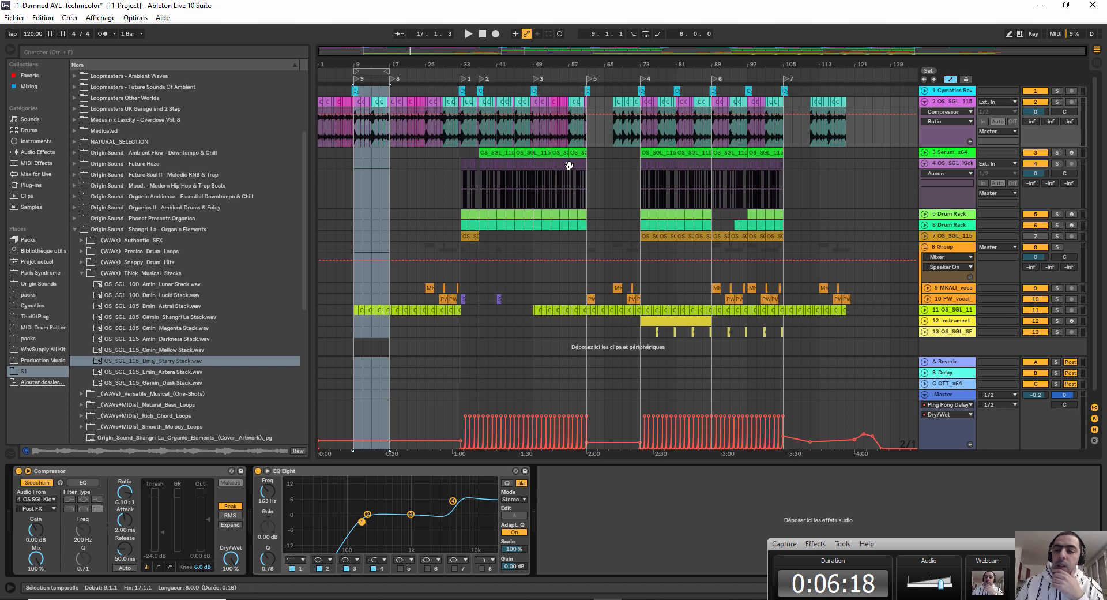
pyautogui.keyDown('ctrl'); pyautogui.scroll(4, 915, 189); pyautogui.keyUp('ctrl')
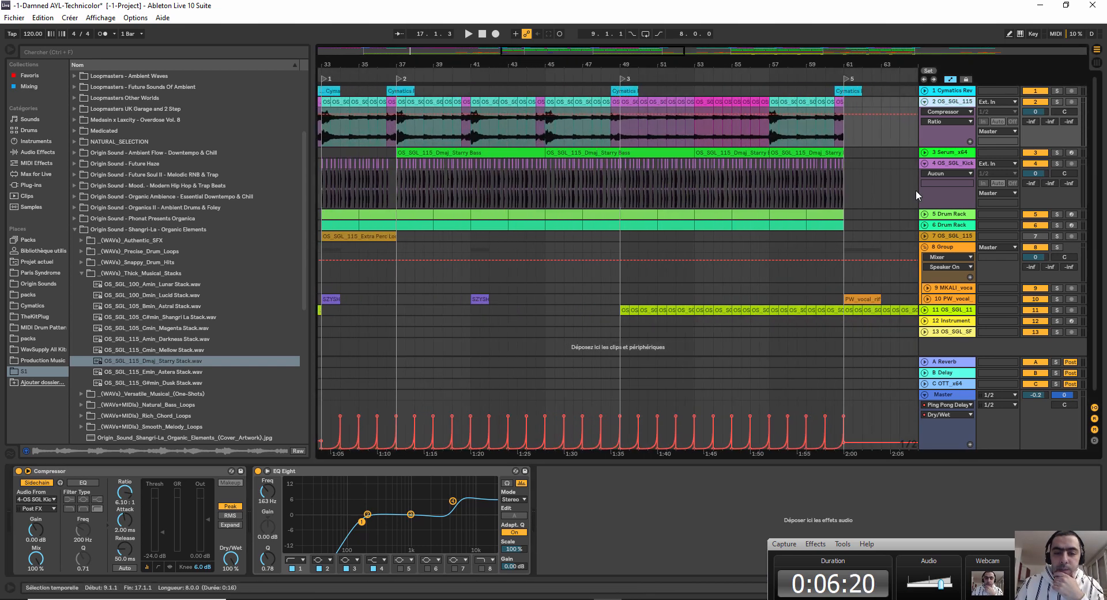
pyautogui.click(926, 152)
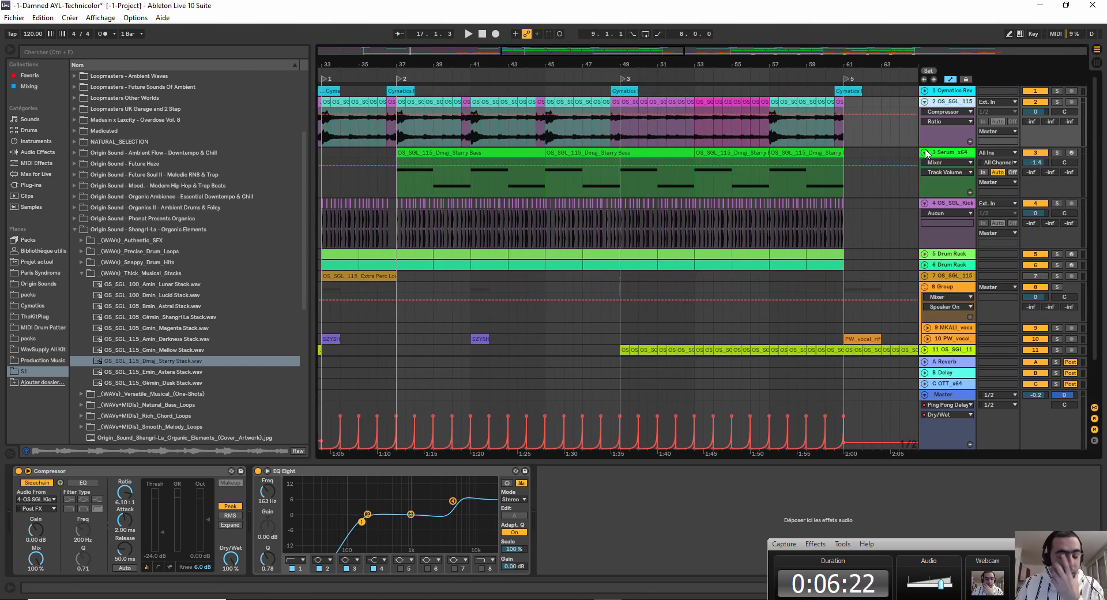
pyautogui.click(955, 154)
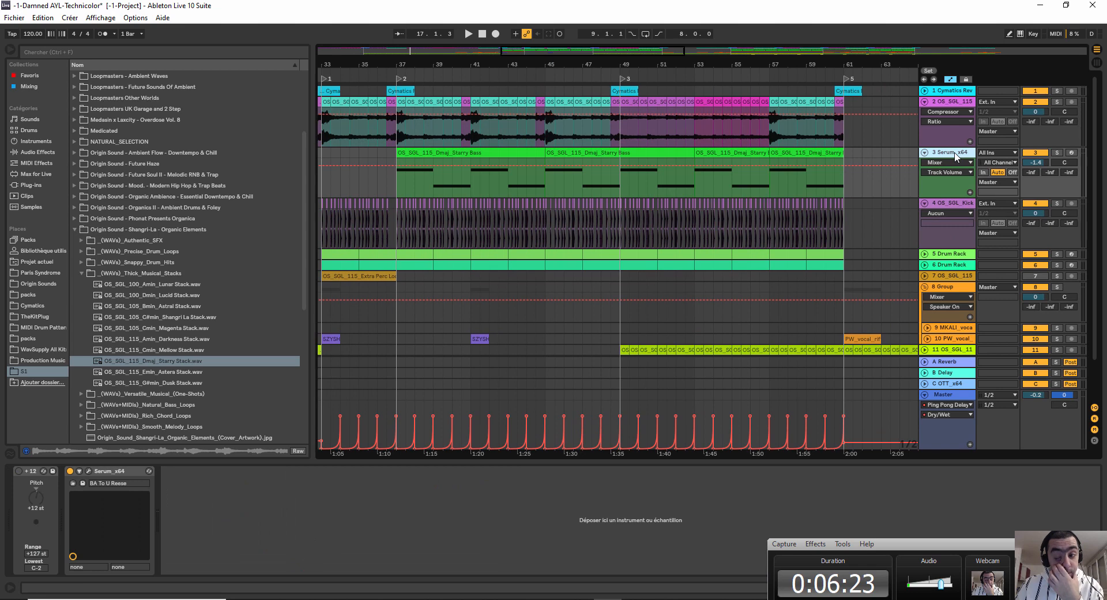
# Examine the notes of the Serum track's bass clip at bar 37 in an enlarged editor, and return to the track's devices.
pyautogui.click(466, 154)
pyautogui.moveTo(427, 462); pyautogui.dragTo(434, 250)
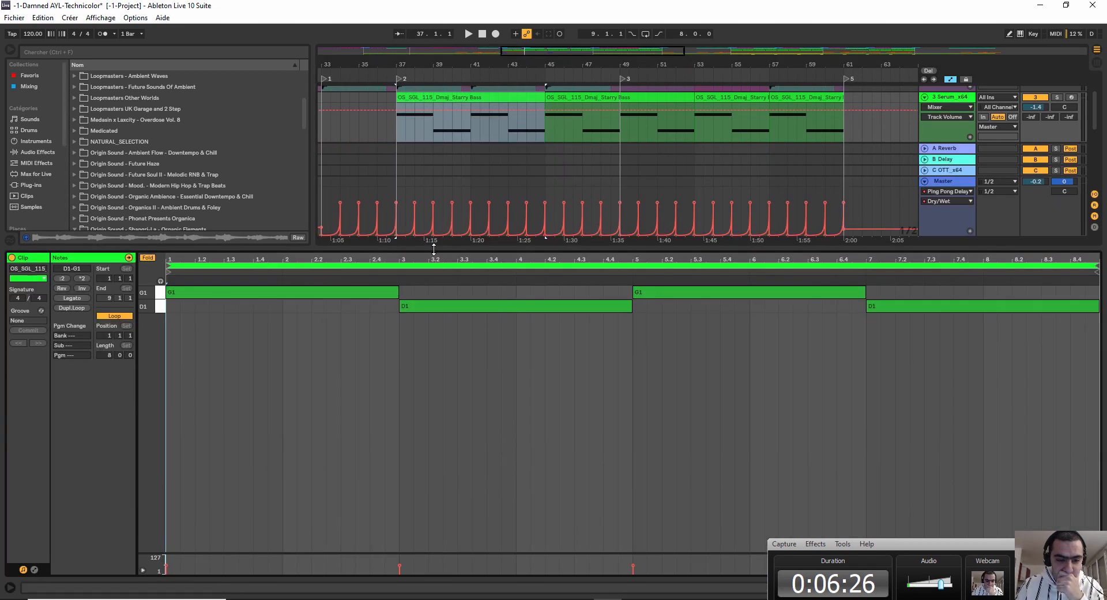
pyautogui.moveTo(699, 248); pyautogui.dragTo(879, 424)
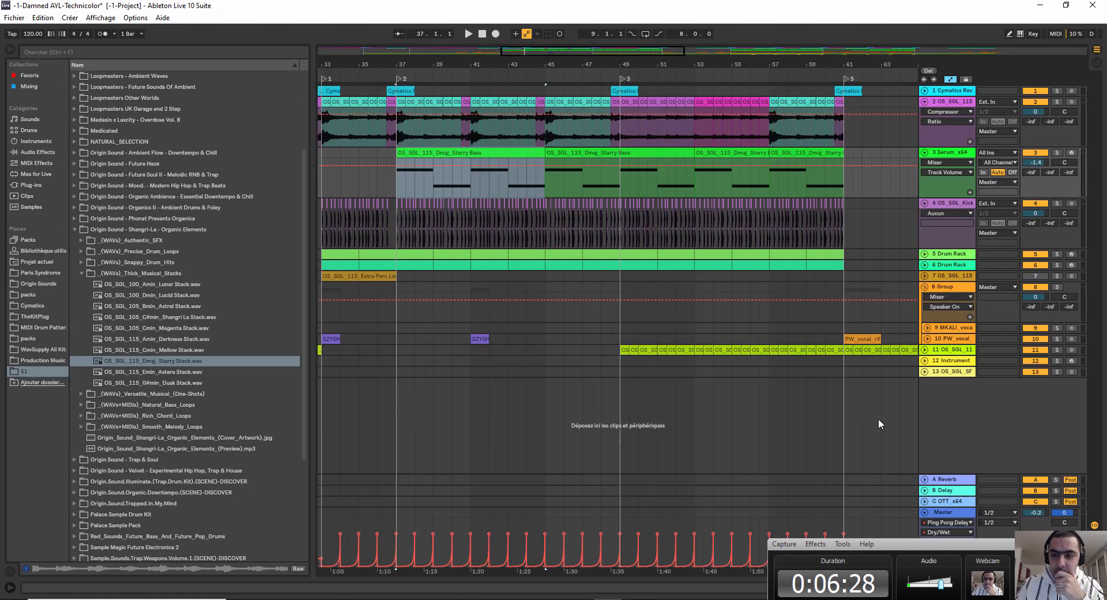
pyautogui.doubleClick(946, 153)
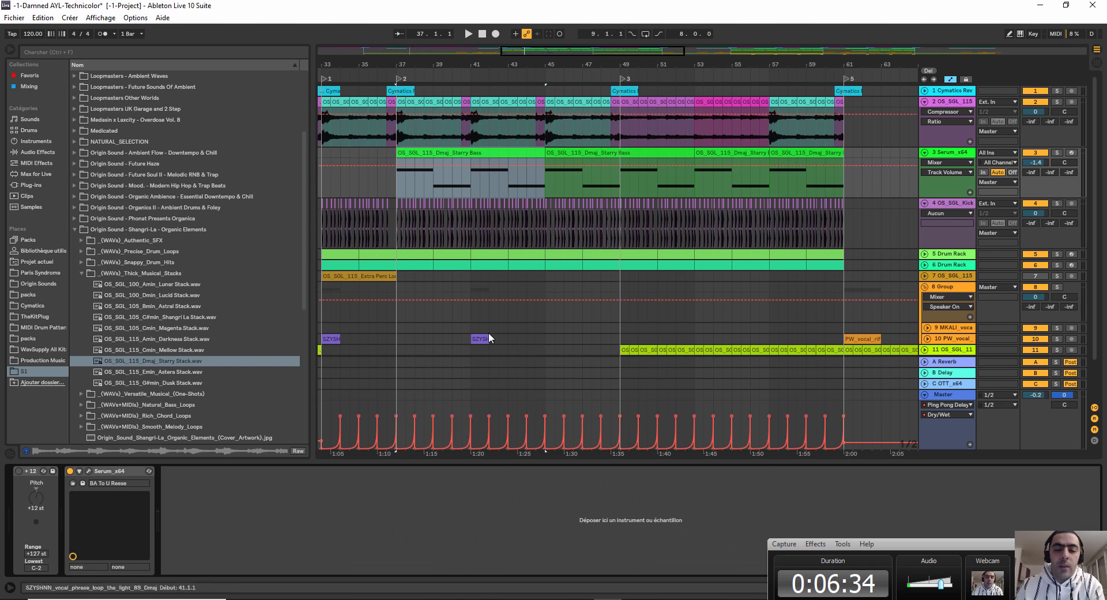
# Loop bars 37 to 49, solo the Serum track, play the section and show the track's devices.
pyautogui.moveTo(613, 399); pyautogui.dragTo(398, 74)
pyautogui.hotkey('ctrl', 'l')
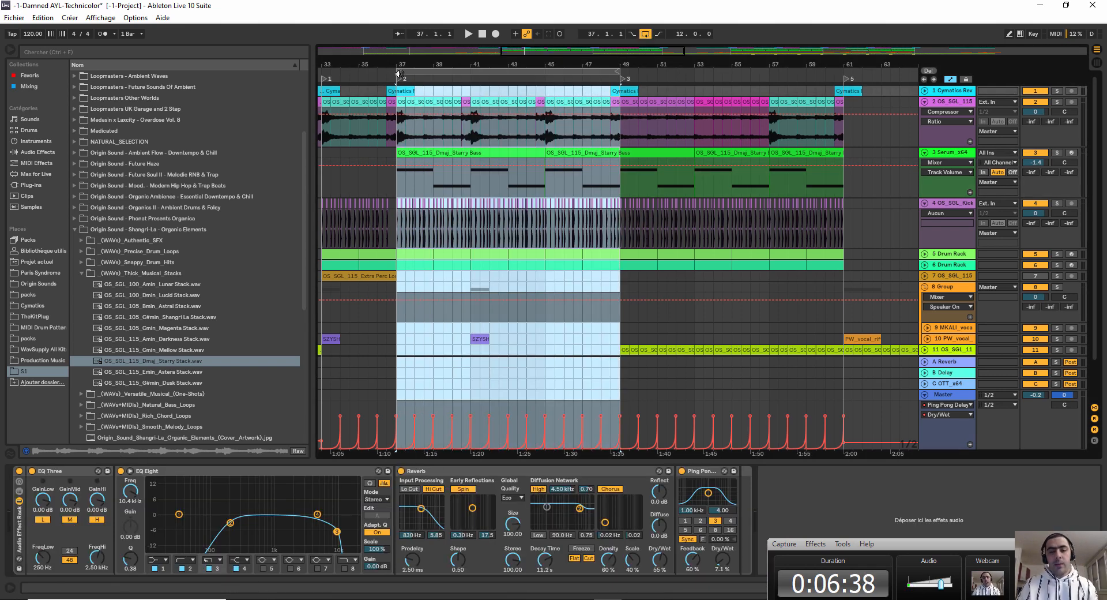
pyautogui.click(1057, 152)
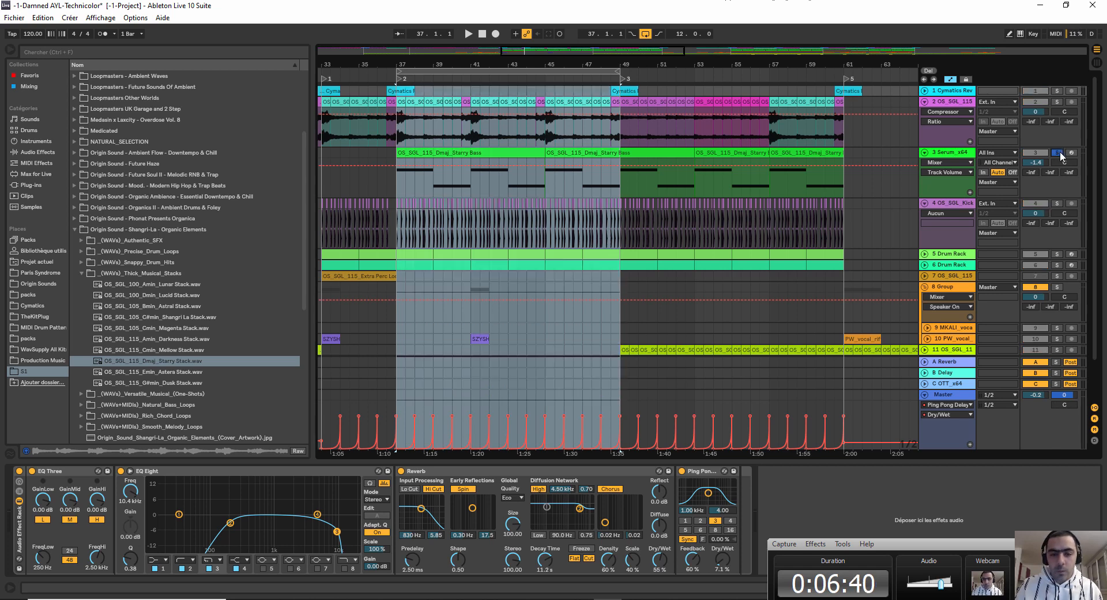
pyautogui.press('space')
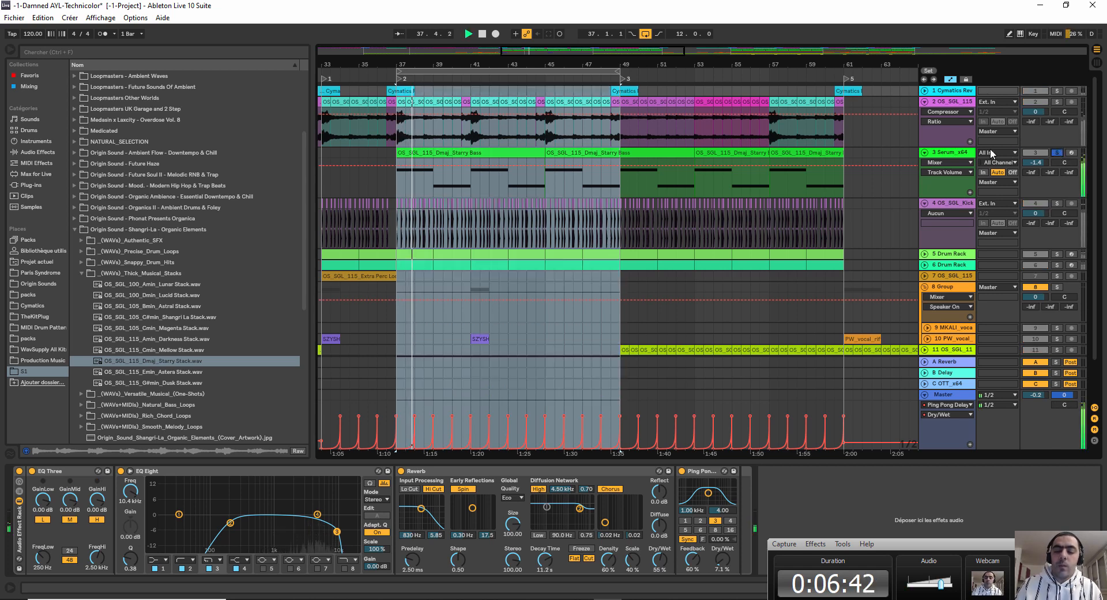
pyautogui.click(952, 152)
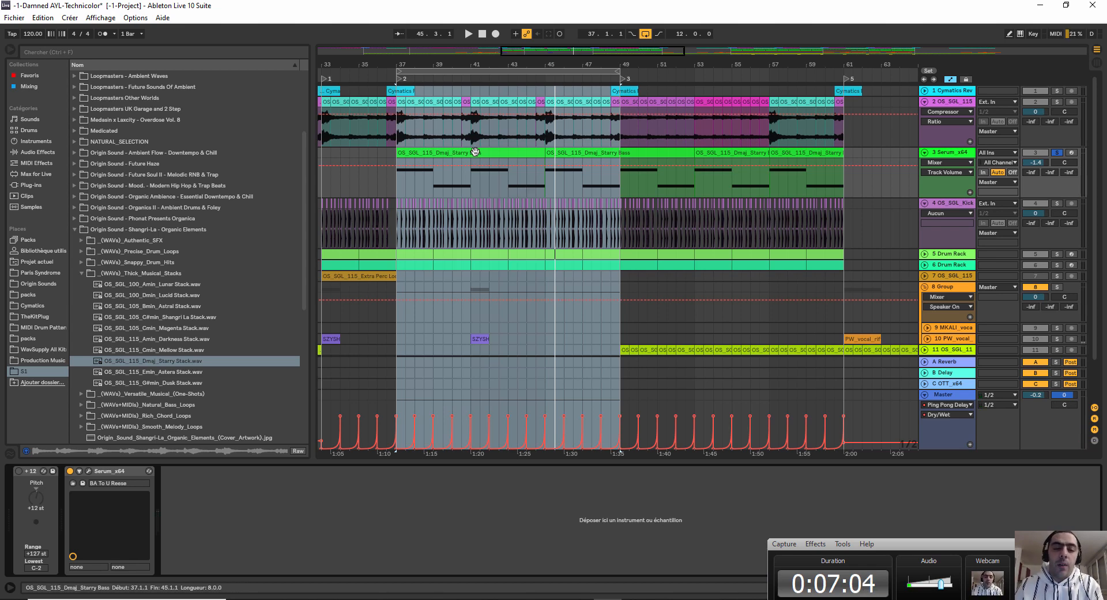
# Show the notes of the Serum track's bass clip at bar 37, hide the detail view, and show the whole arrangement.
pyautogui.doubleClick(525, 186)
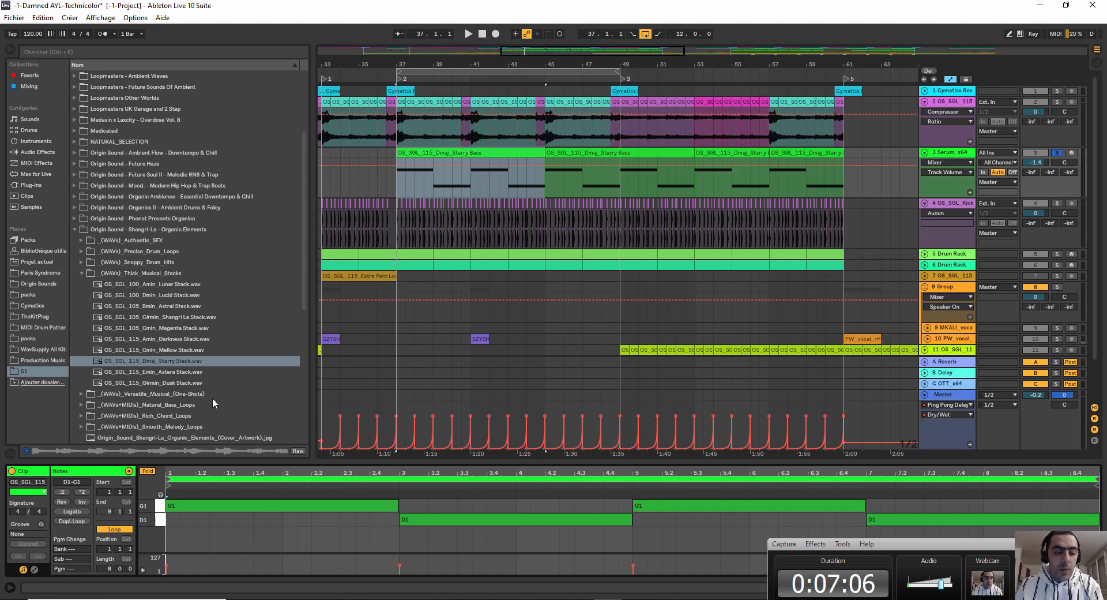
pyautogui.moveTo(740, 463); pyautogui.dragTo(730, 299)
pyautogui.hotkey('ctrl', 'alt', 'l')
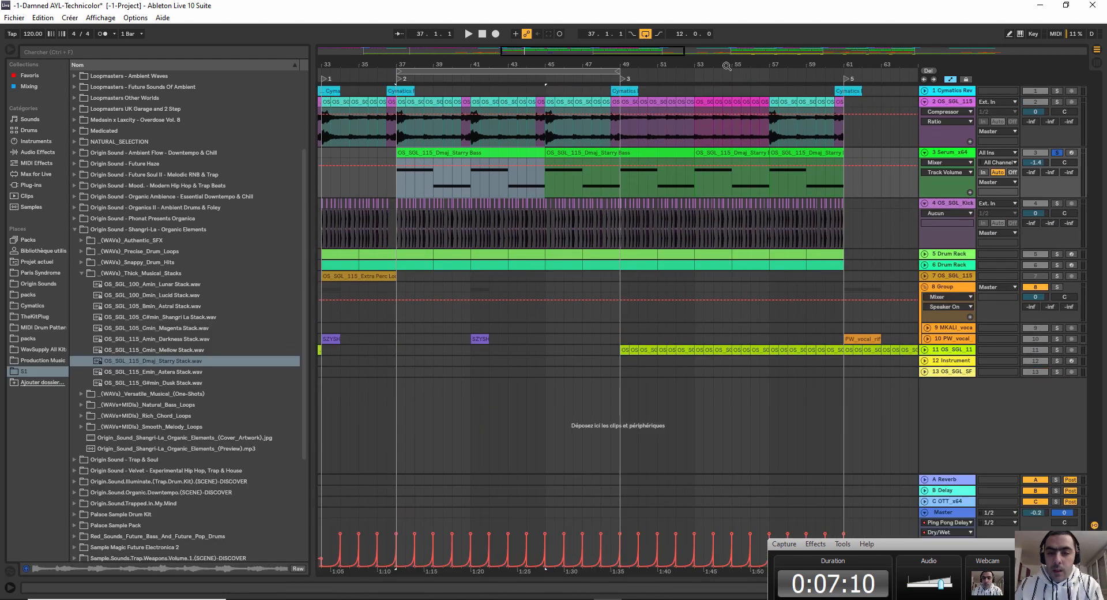
pyautogui.press('w')
# Show the Serum track's devices and inspect the BA To U Reese preset in the Serum plug-in window before closing it.
pyautogui.doubleClick(930, 155)
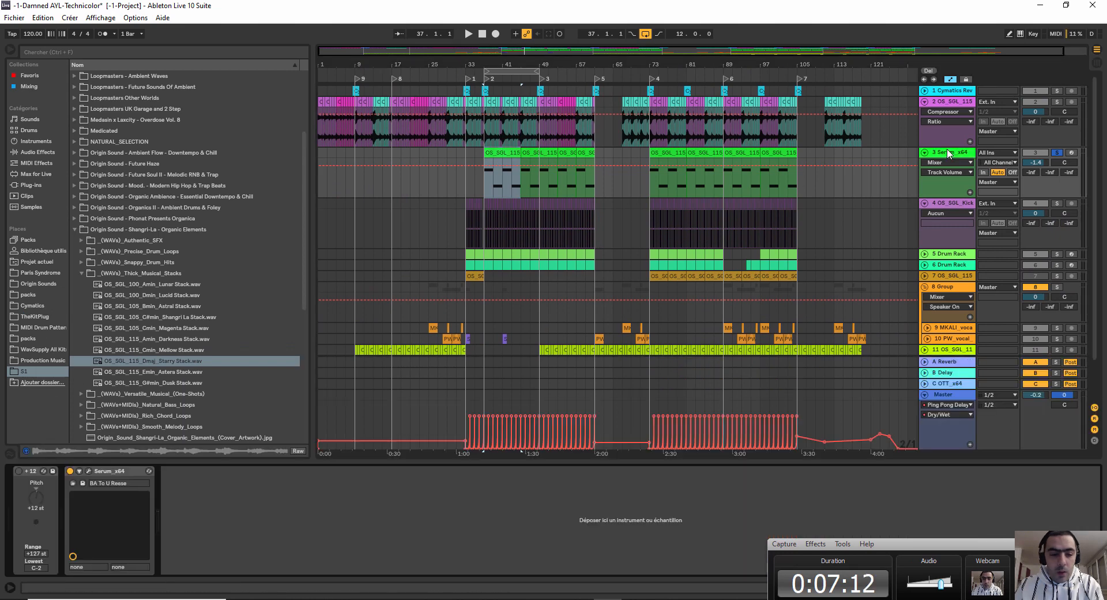
pyautogui.click(89, 471)
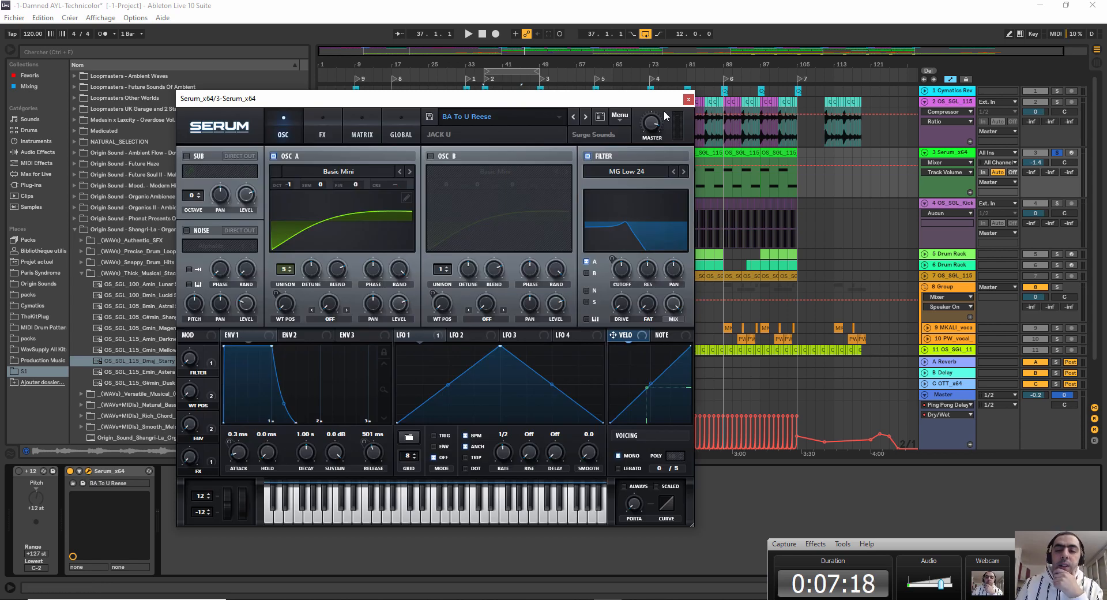
pyautogui.click(688, 99)
pyautogui.press('+')
pyautogui.press('+')
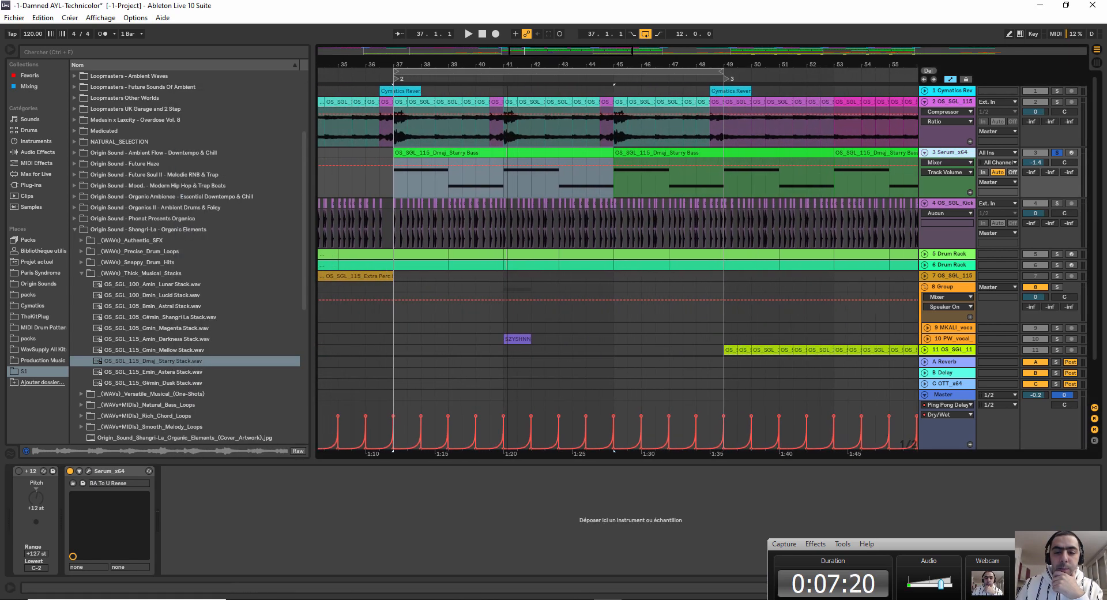
# Fold the Serum track, and play the OS_SGL_Kick track soloed with bars 37 to 41 looped.
pyautogui.click(925, 153)
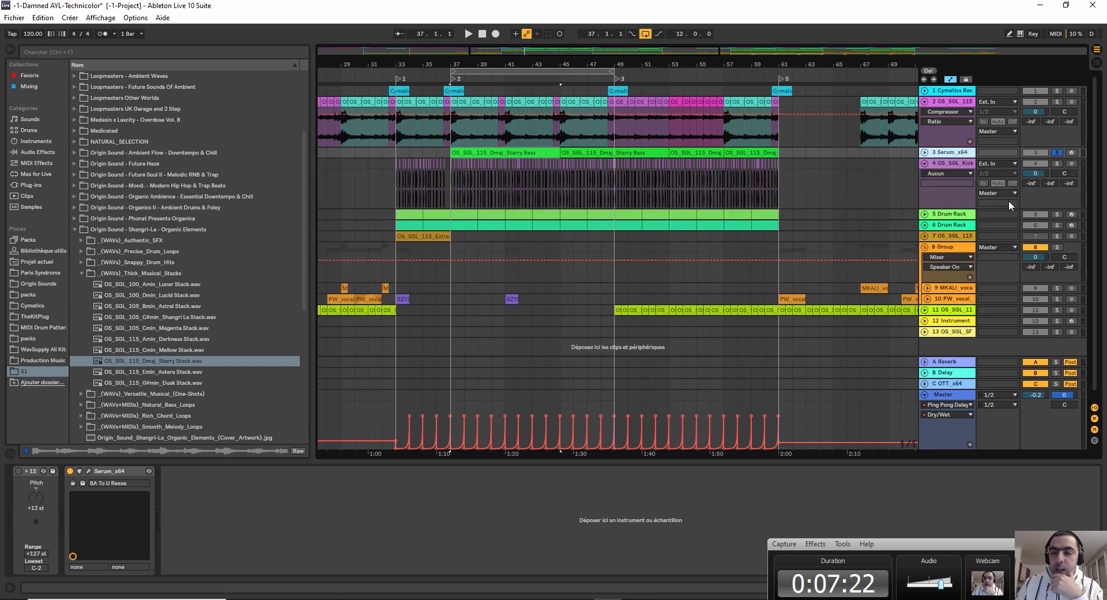
pyautogui.click(1056, 163)
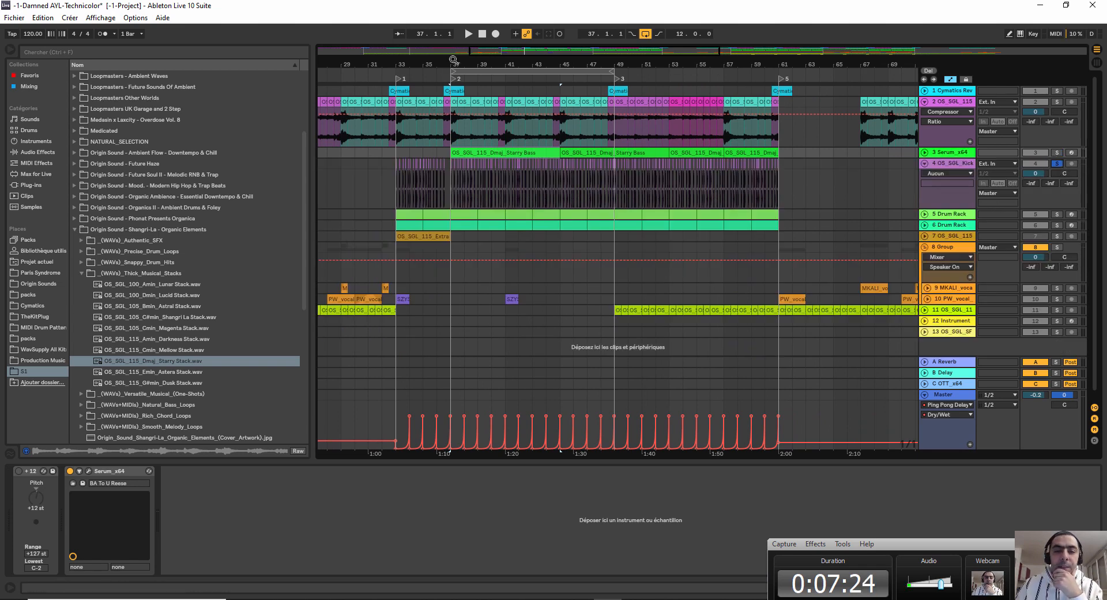
pyautogui.press('+')
pyautogui.press('+')
pyautogui.press('+')
pyautogui.moveTo(821, 362); pyautogui.dragTo(434, 5)
pyautogui.hotkey('ctrl', 'l')
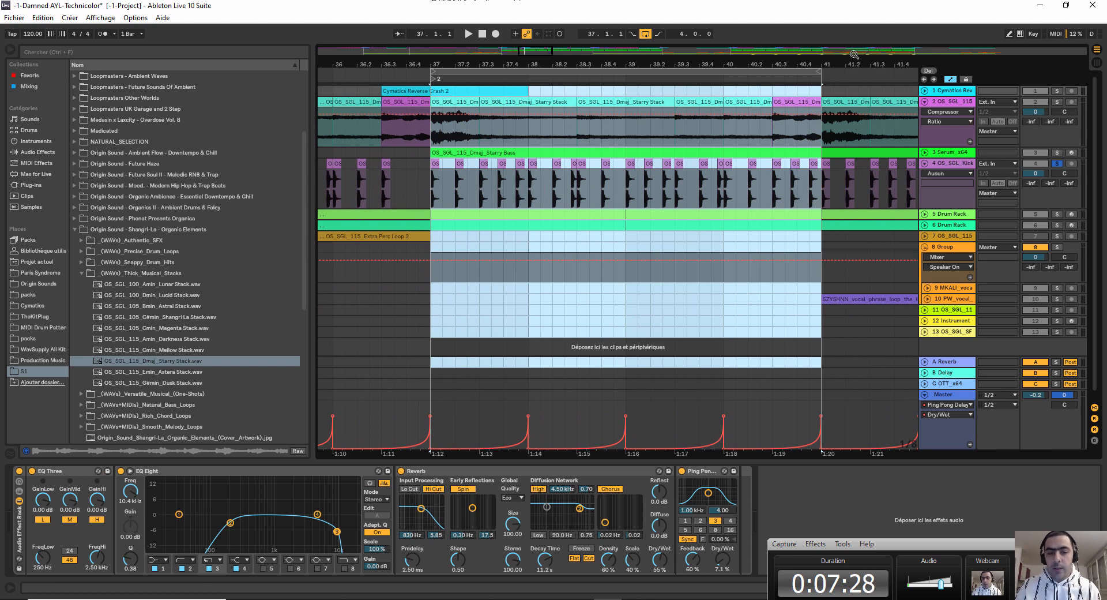
pyautogui.press('space')
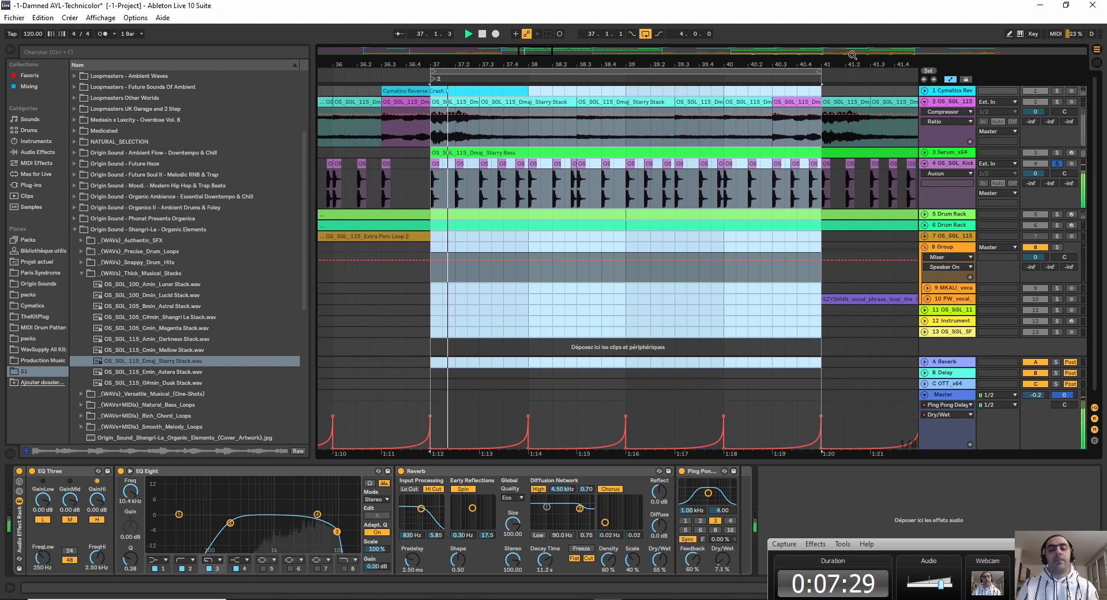
# Show the device view of the kick track, stop playback, and examine its clips around bars 37 to 41.
pyautogui.click(942, 163)
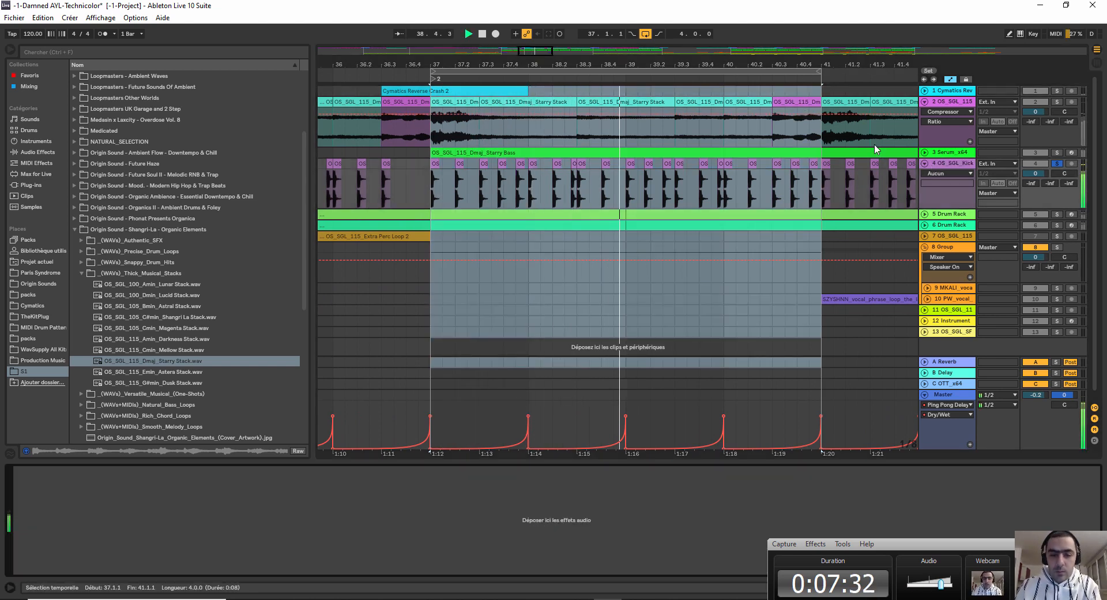
pyautogui.moveTo(653, 64)
pyautogui.mouseDown()
pyautogui.moveTo(654, 87)
pyautogui.moveTo(653, 50)
pyautogui.mouseUp()
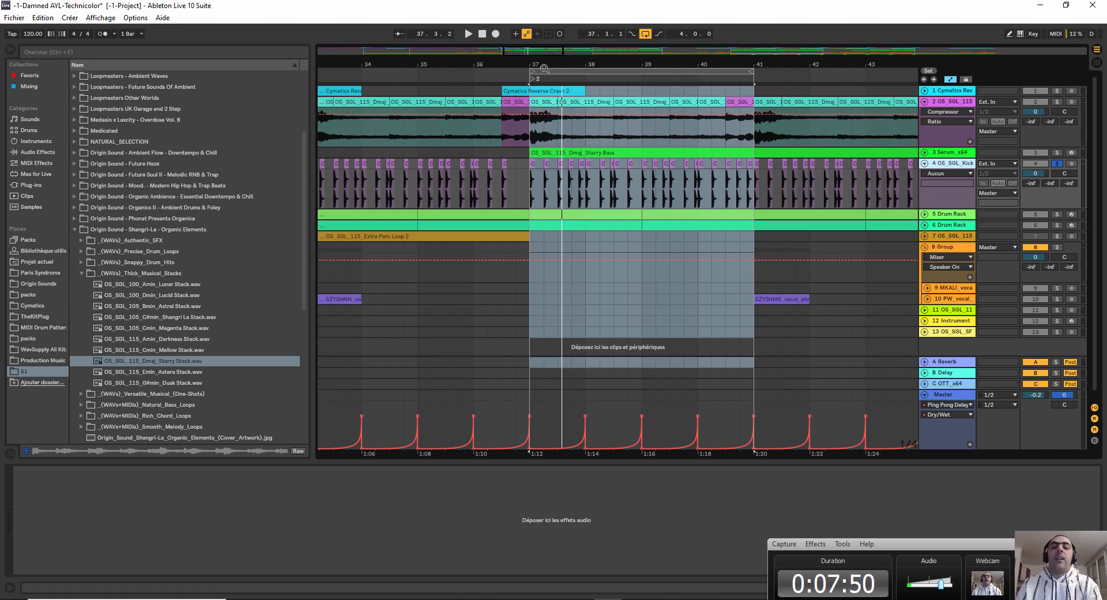
pyautogui.moveTo(545, 69); pyautogui.dragTo(529, 53)
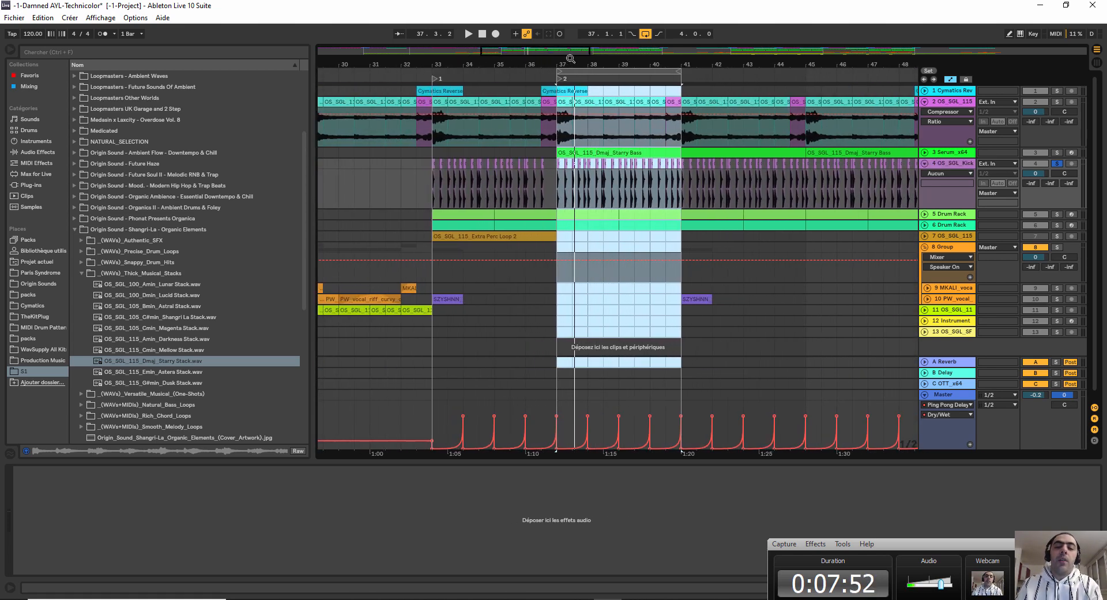
pyautogui.moveTo(597, 68); pyautogui.dragTo(594, 97)
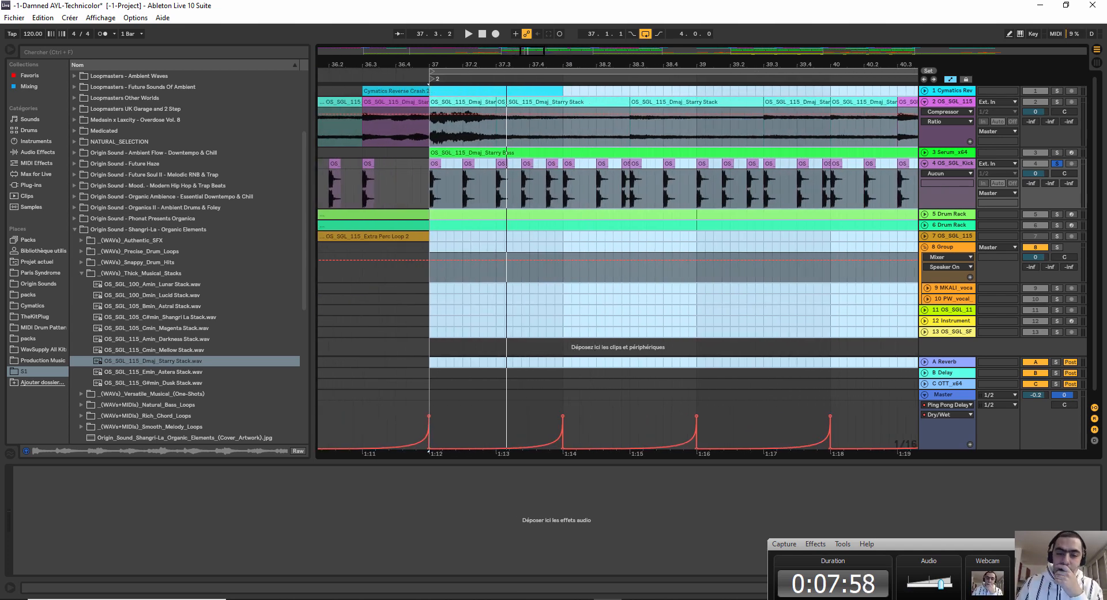
pyautogui.press('-')
pyautogui.press('-')
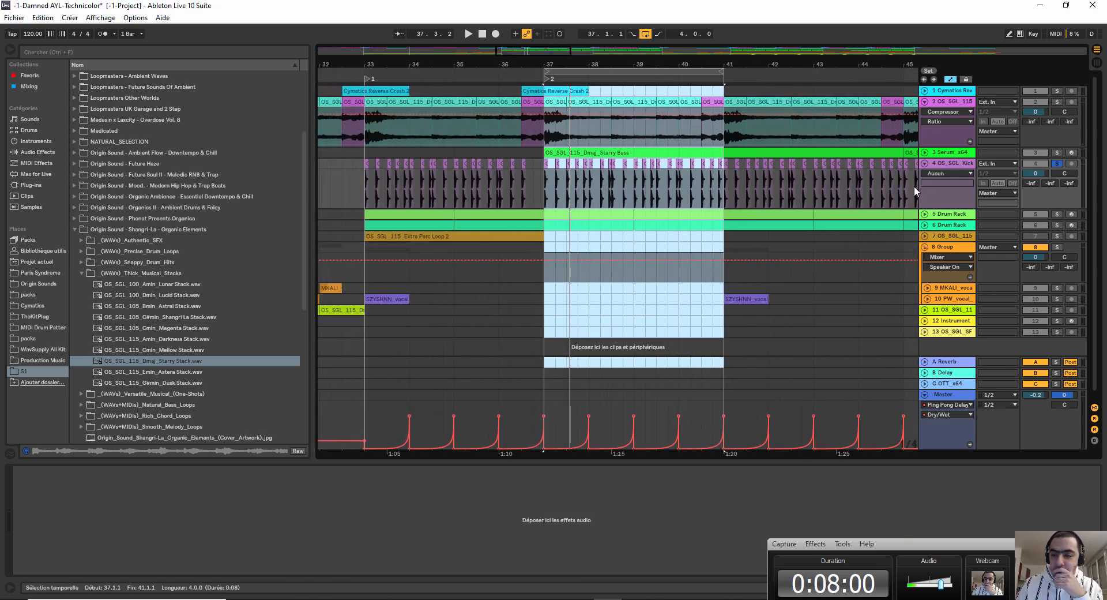
# Unfold Drum Rack track 5 and show its device chain, then select its clip at bar 37 and hide the detail view.
pyautogui.click(926, 214)
pyautogui.click(951, 216)
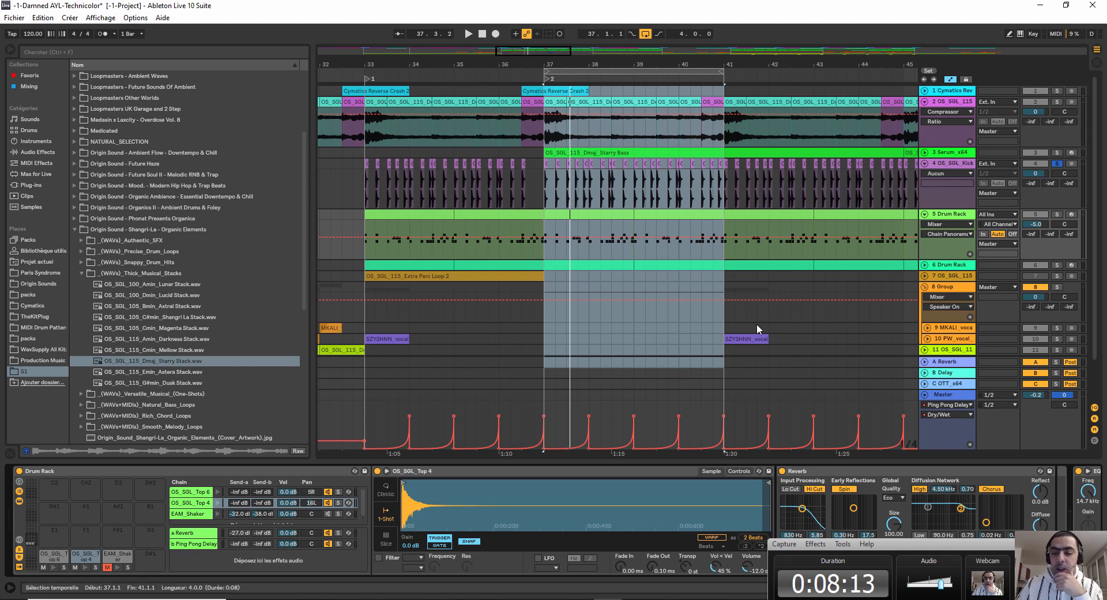
pyautogui.click(585, 230)
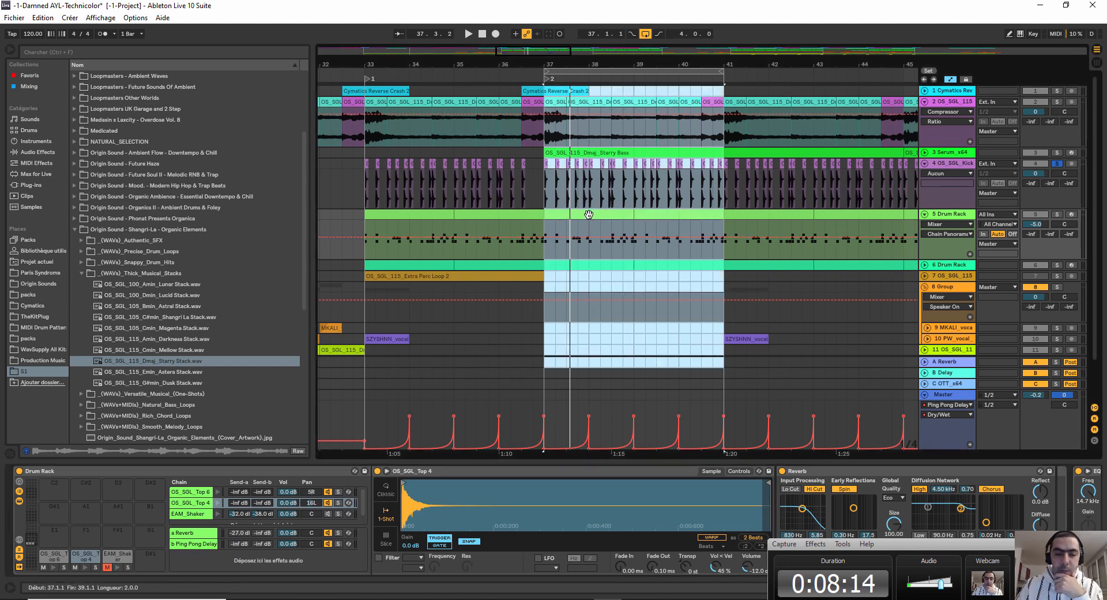
pyautogui.click(588, 214)
pyautogui.moveTo(604, 461); pyautogui.dragTo(603, 554)
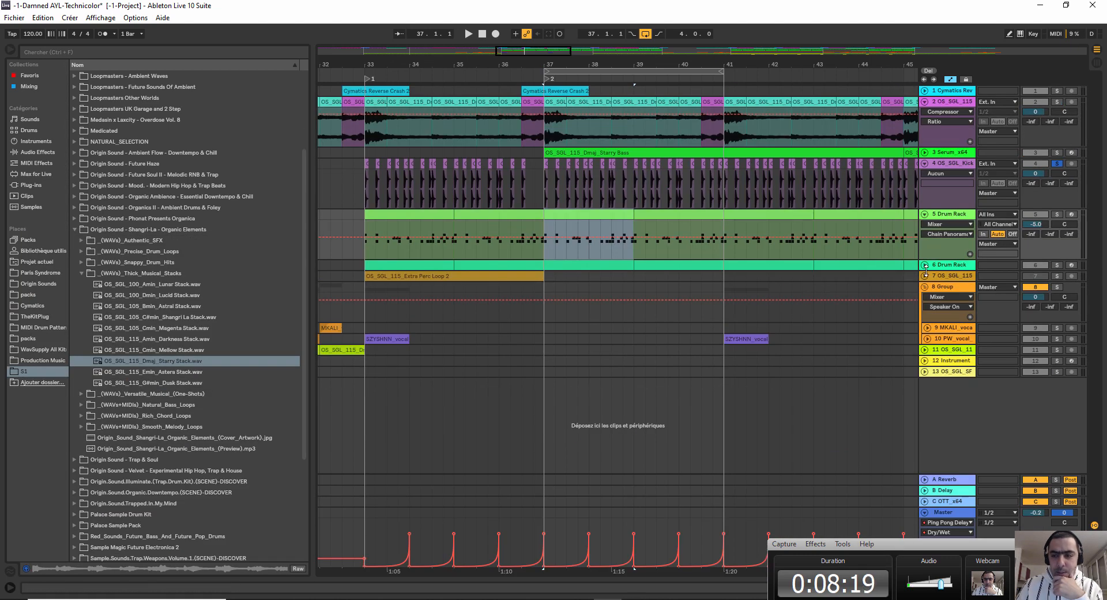
# Solo and play Drum Rack track 5, and show its device chain through to the Reverb and EQ Eight.
pyautogui.click(1057, 215)
pyautogui.press('space')
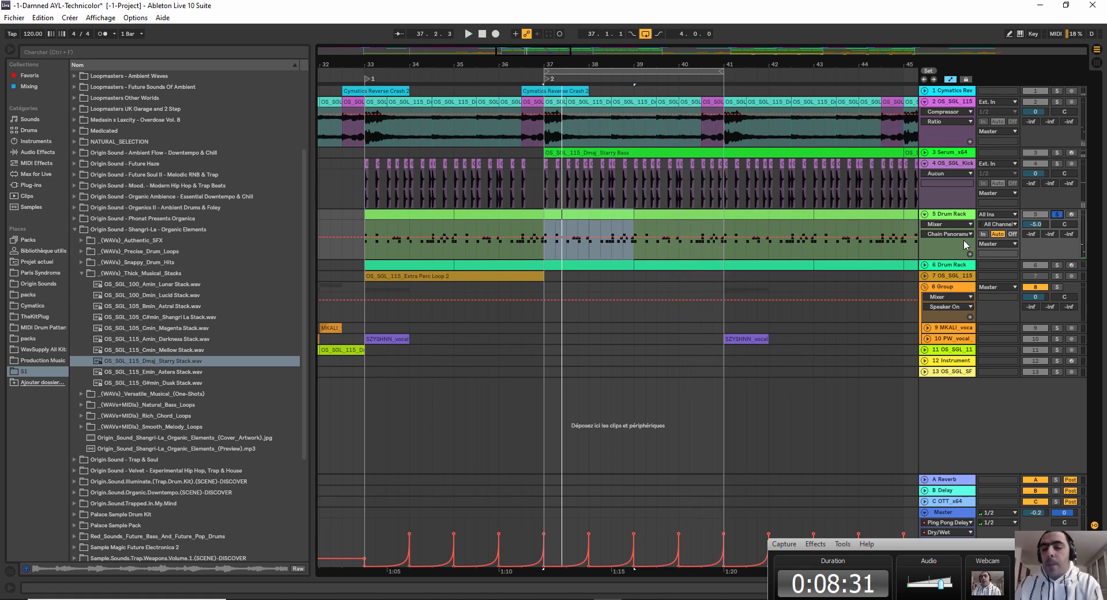
pyautogui.doubleClick(954, 215)
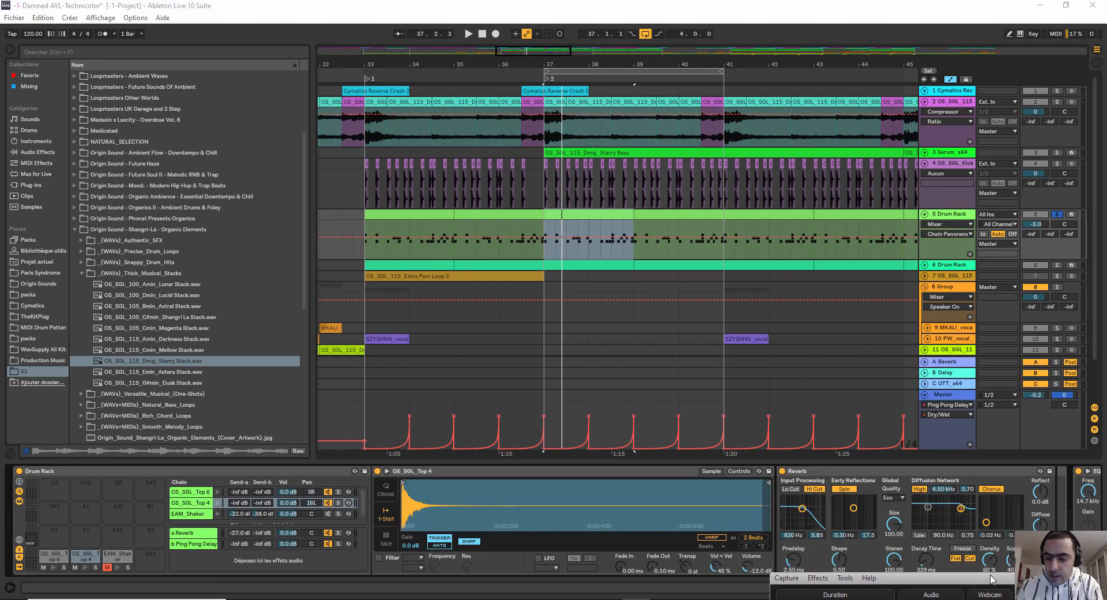
pyautogui.hscroll(5, 554, 519)
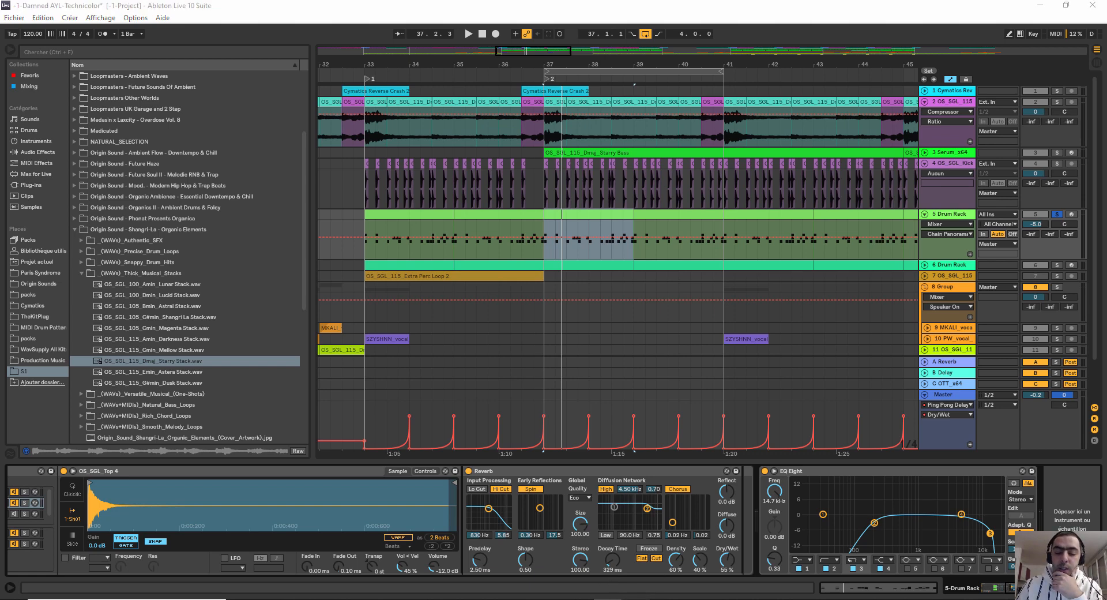
pyautogui.moveTo(935, 560)
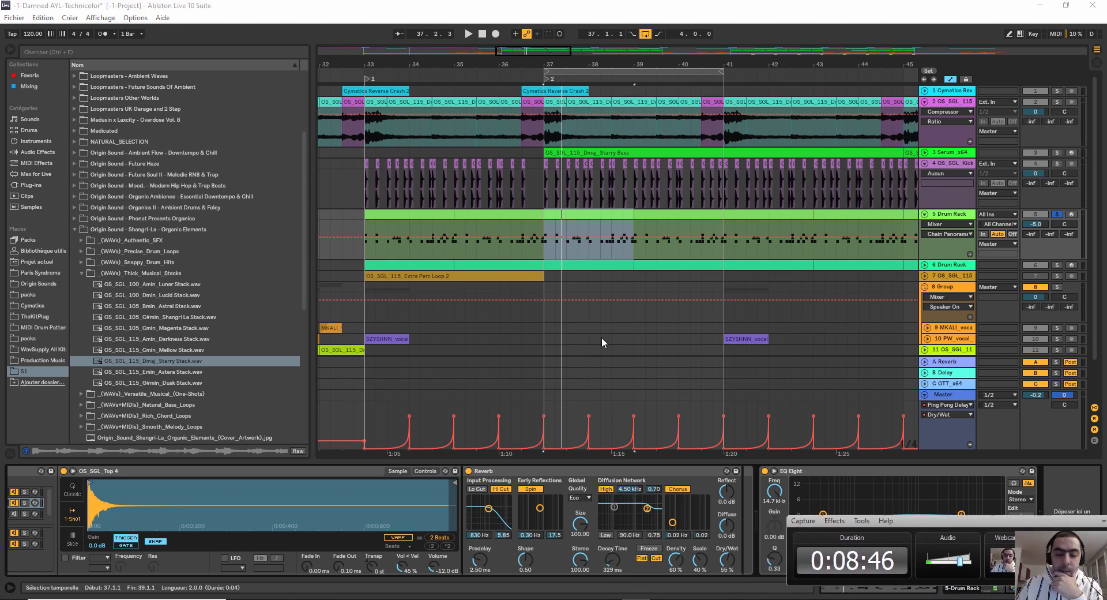
# Fold Drum Rack track 5, unfold Drum Rack track 6, and play track 6 soloed from bar 37.
pyautogui.scroll(-2, 586, 313)
pyautogui.keyDown('ctrl'); pyautogui.scroll(-3, 709, 93); pyautogui.keyUp('ctrl')
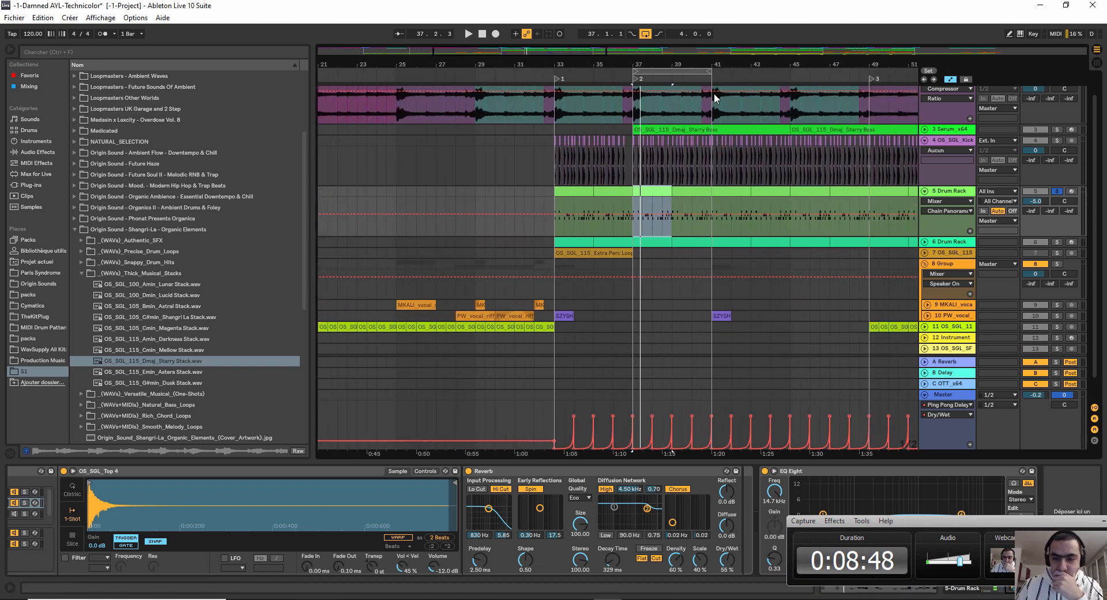
pyautogui.click(924, 191)
pyautogui.click(925, 201)
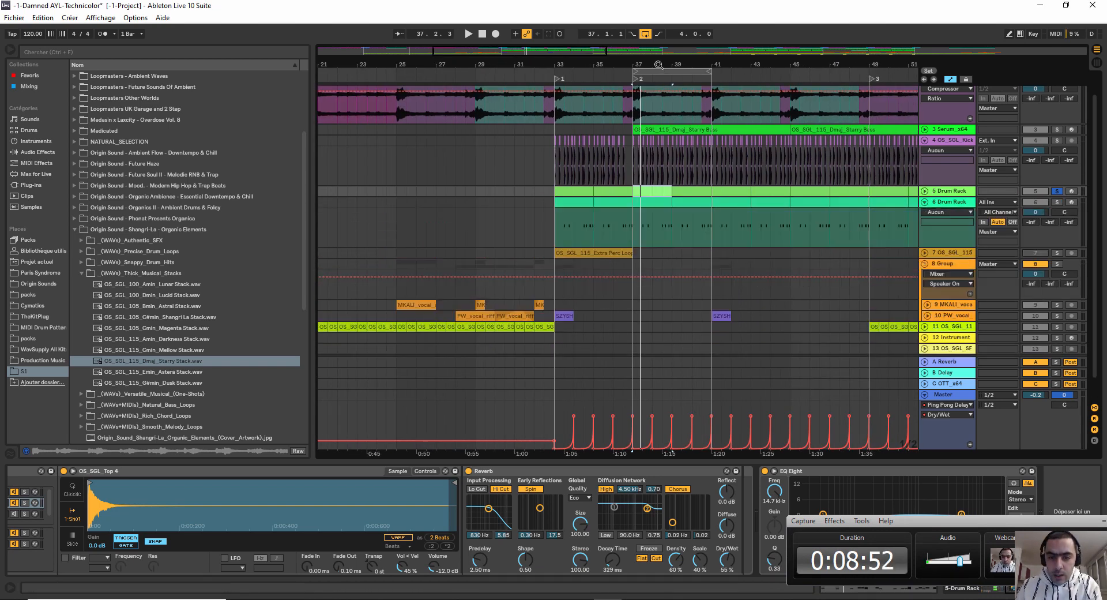
pyautogui.moveTo(659, 64); pyautogui.dragTo(531, 76)
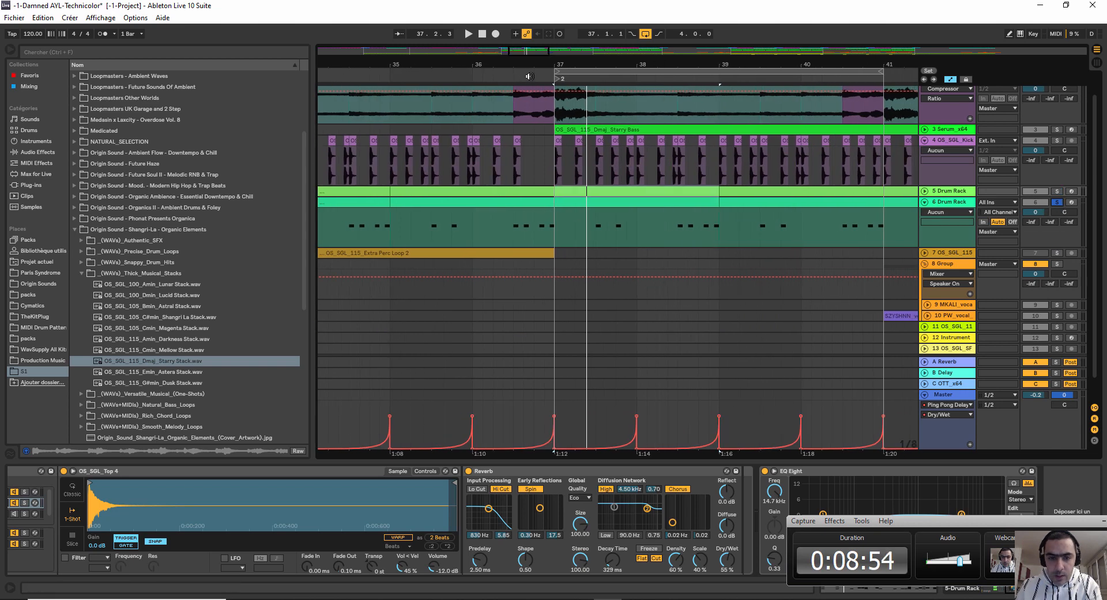
pyautogui.press('space')
pyautogui.press('-')
pyautogui.press('-')
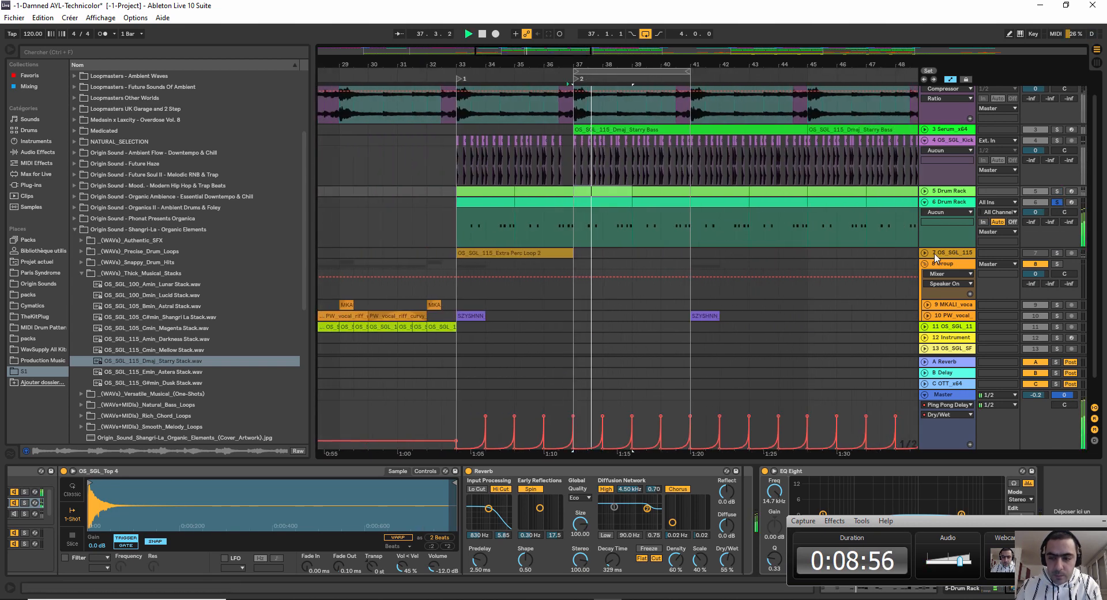
# Show the device chain of Drum Rack track 6 with its OS_SGL_Snare 18 sample, and examine its notes around bar 37.
pyautogui.click(946, 196)
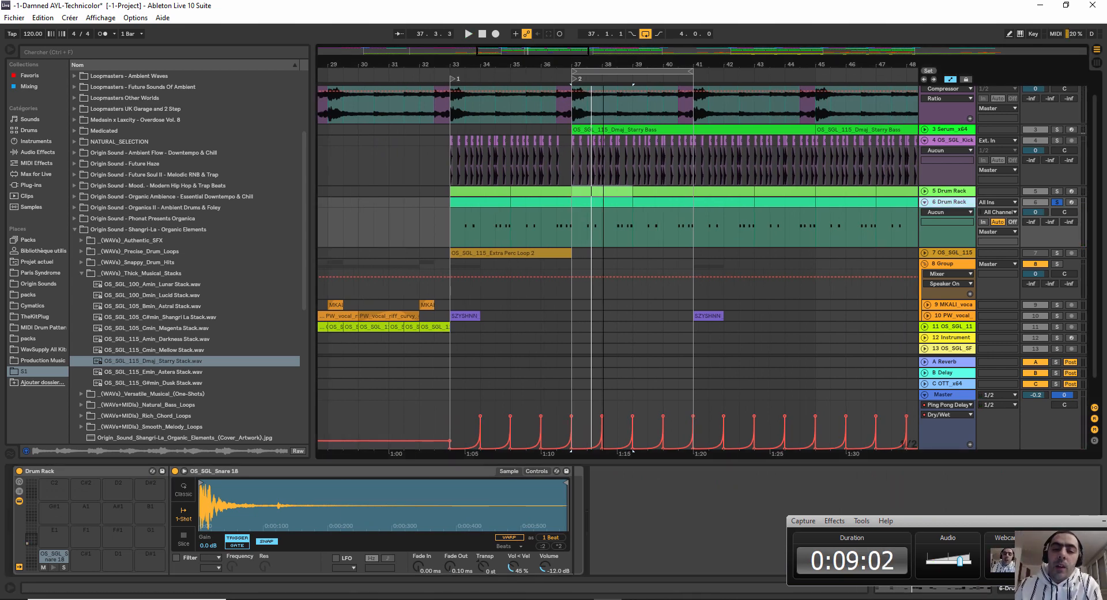
pyautogui.press('+')
pyautogui.press('+')
pyautogui.press('+')
pyautogui.press('+')
pyautogui.press('-')
pyautogui.press('-')
pyautogui.press('-')
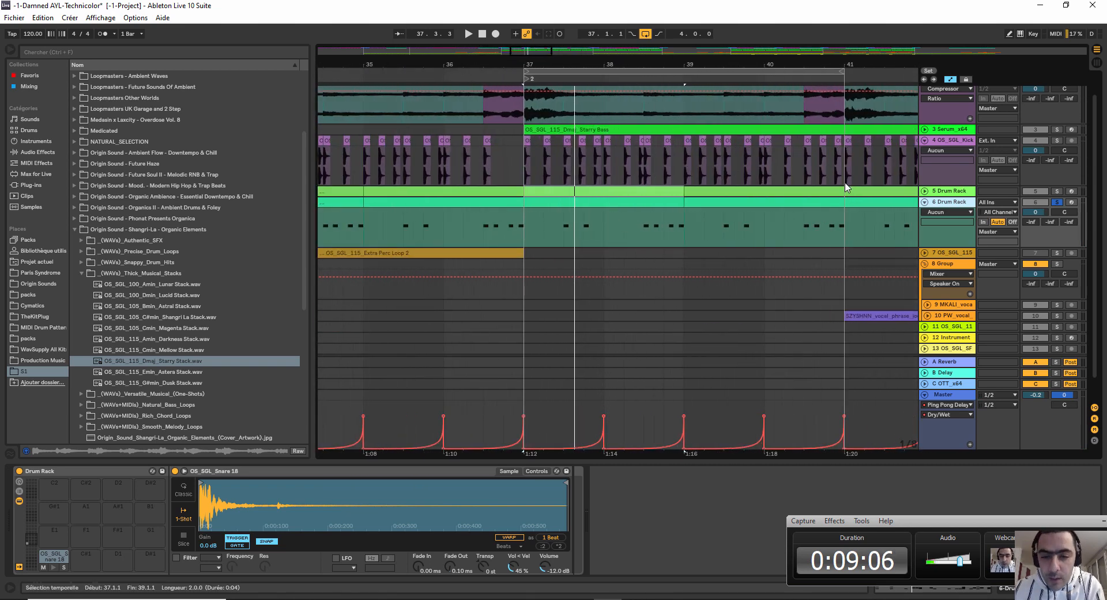
# Add Drum Rack track 5 and the kick track to the solo, and play the looped bars 37 to 41 before stopping.
pyautogui.click(1056, 191)
pyautogui.click(1056, 141)
pyautogui.press('space')
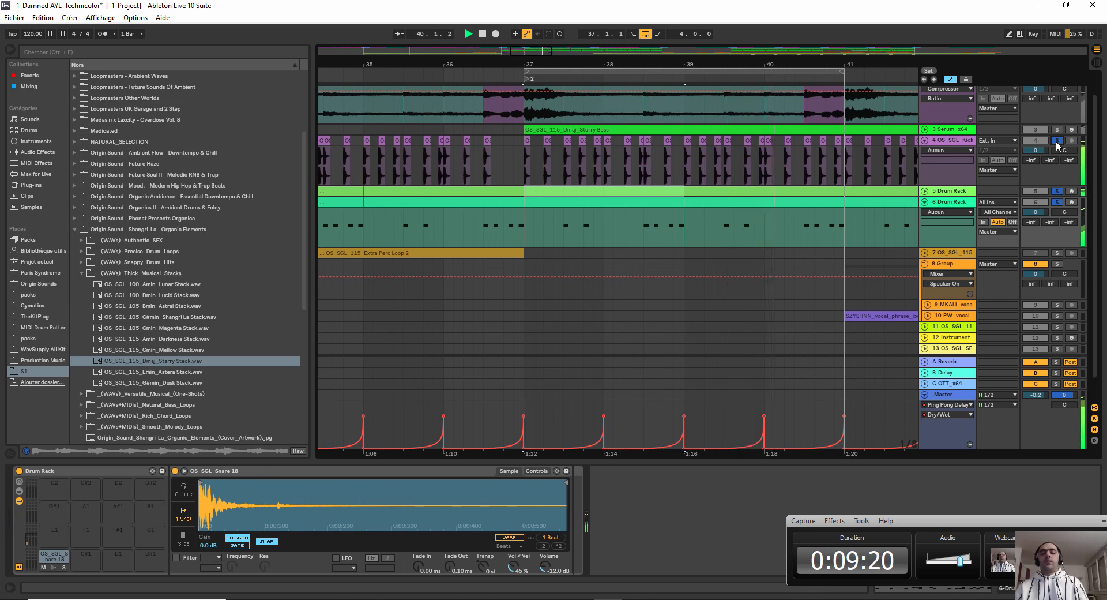
pyautogui.press('space')
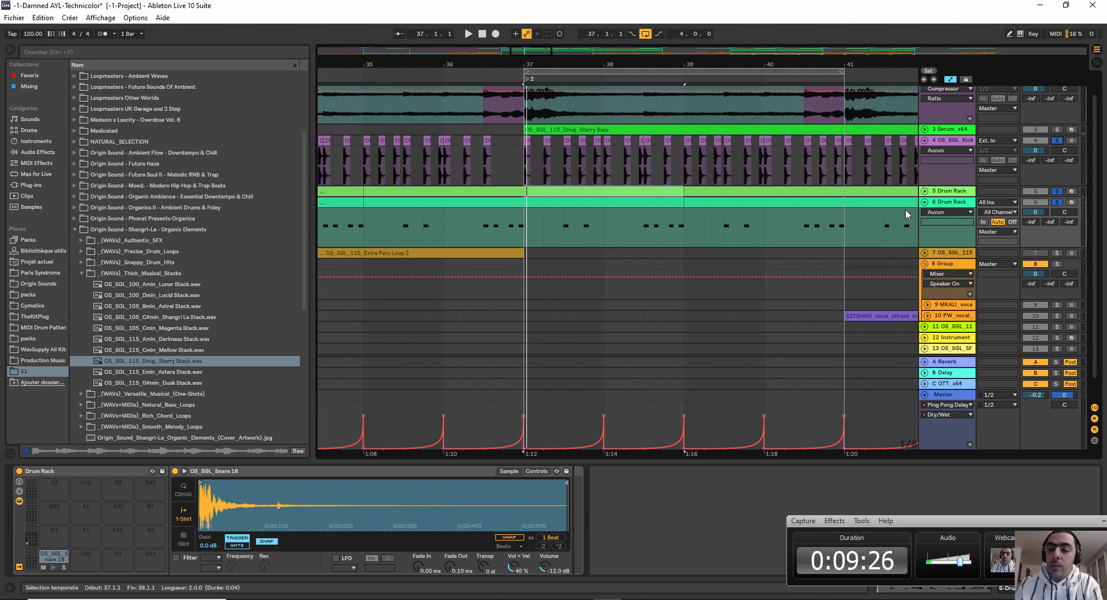
# Fold Drum Rack track 6, the kick track and track 2.
pyautogui.click(925, 202)
pyautogui.click(925, 141)
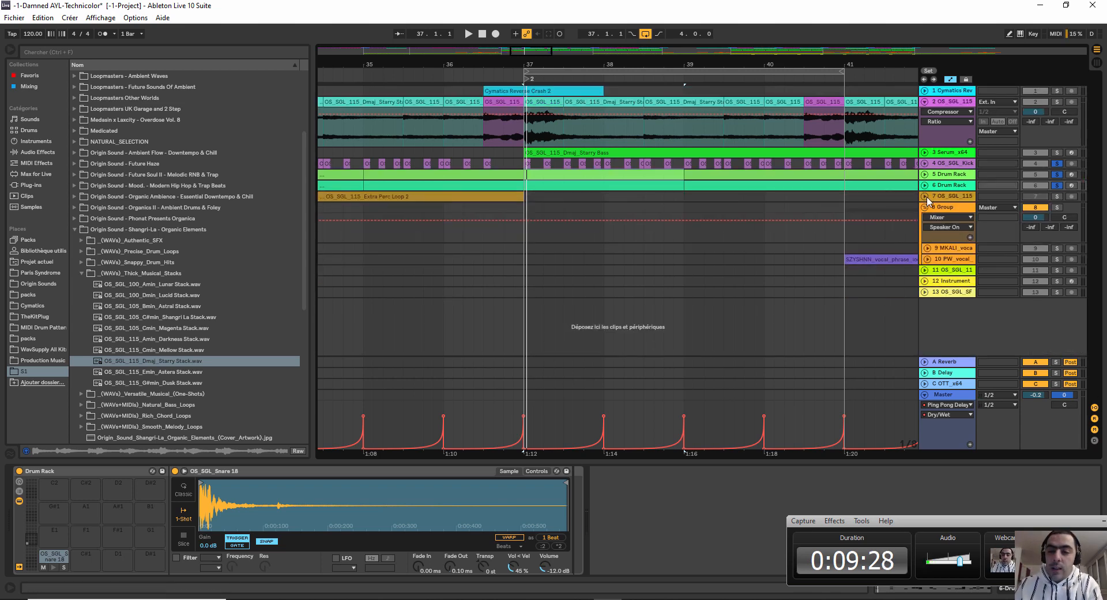
pyautogui.click(925, 102)
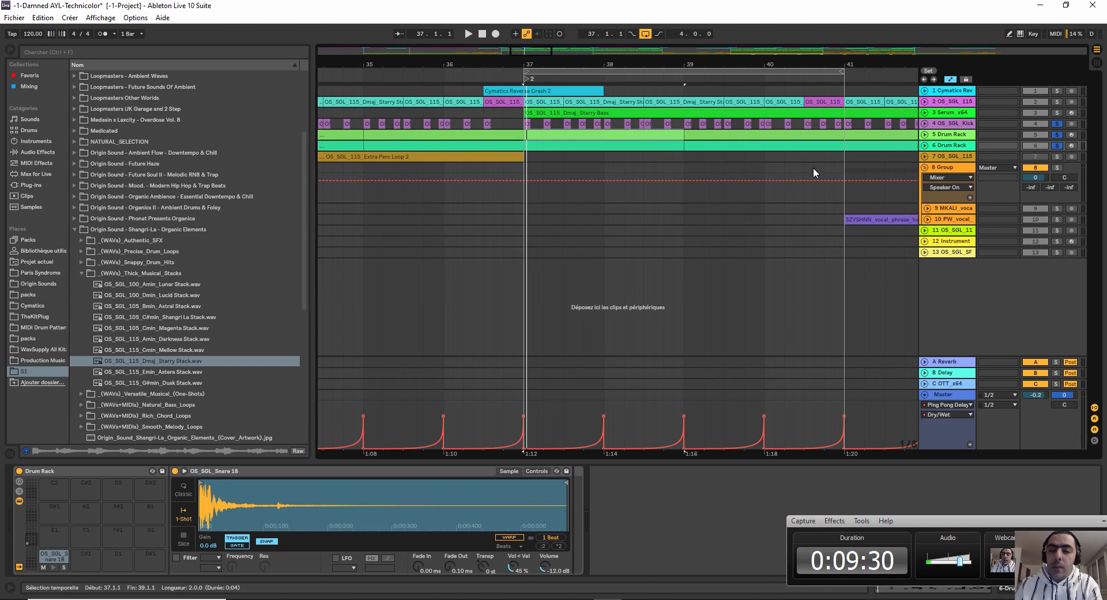
# Unfold track 7 and show its OS_SGL_115_Extra Perc Loop 2 clips in the section starting at bar 73.
pyautogui.press('-')
pyautogui.press('-')
pyautogui.press('-')
pyautogui.press('-')
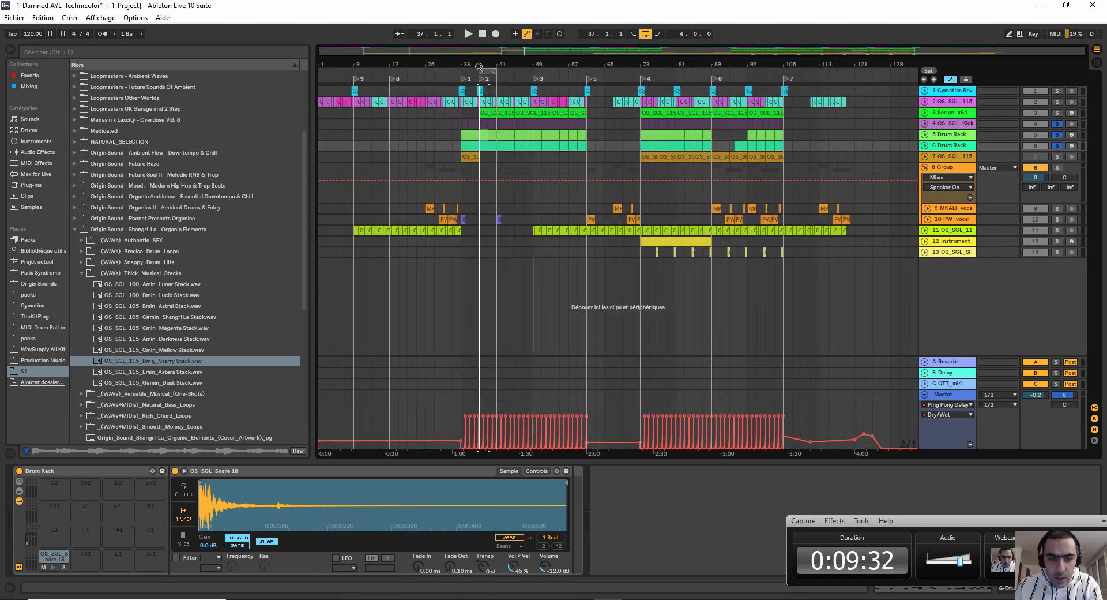
pyautogui.moveTo(479, 67); pyautogui.dragTo(484, 121)
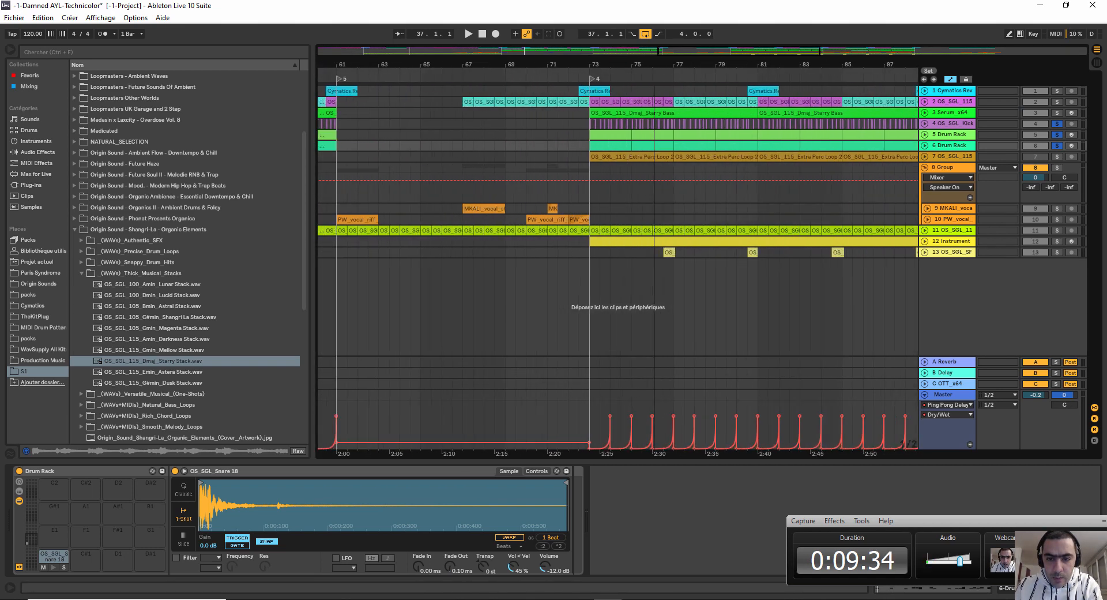
pyautogui.click(924, 156)
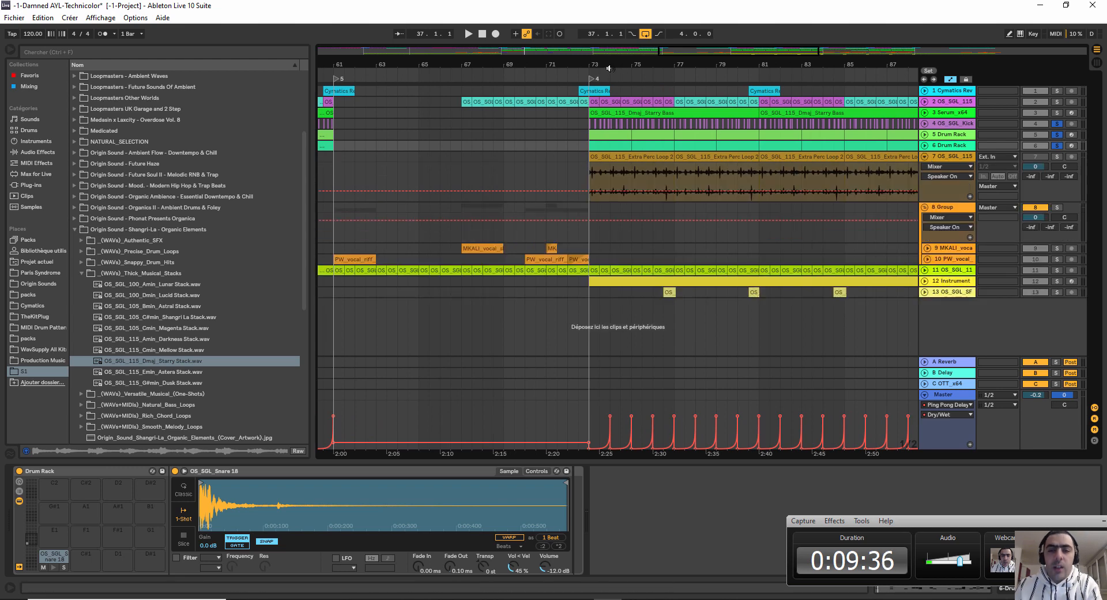
pyautogui.moveTo(609, 68); pyautogui.dragTo(628, 85)
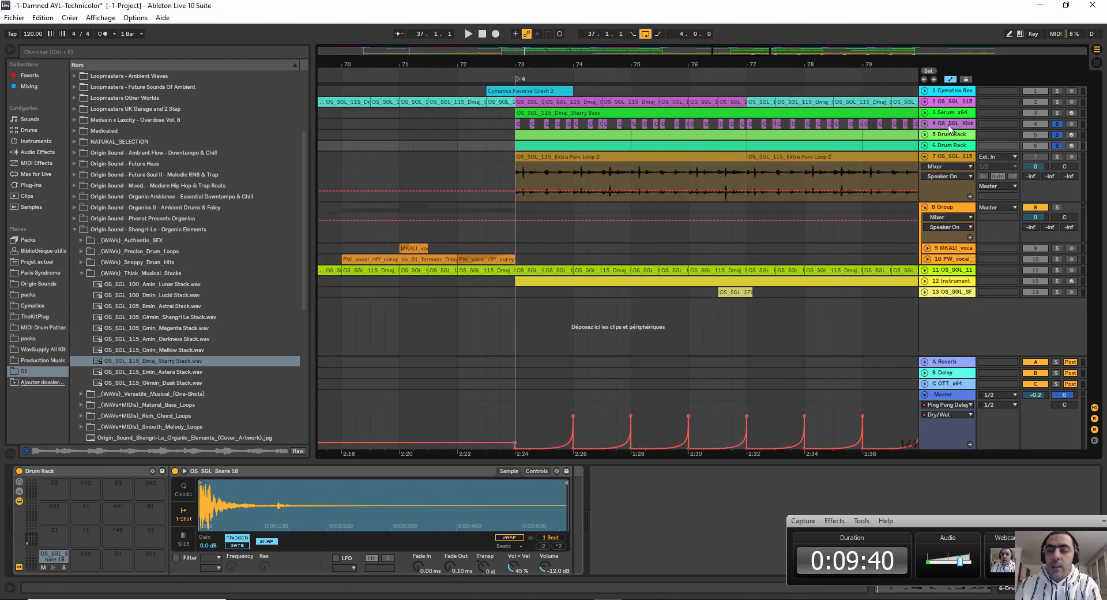
# Loop bars 89 to 97 of the arrangement, start playback and solo the vocal group track 8.
pyautogui.press('-')
pyautogui.press('-')
pyautogui.press('-')
pyautogui.press('-')
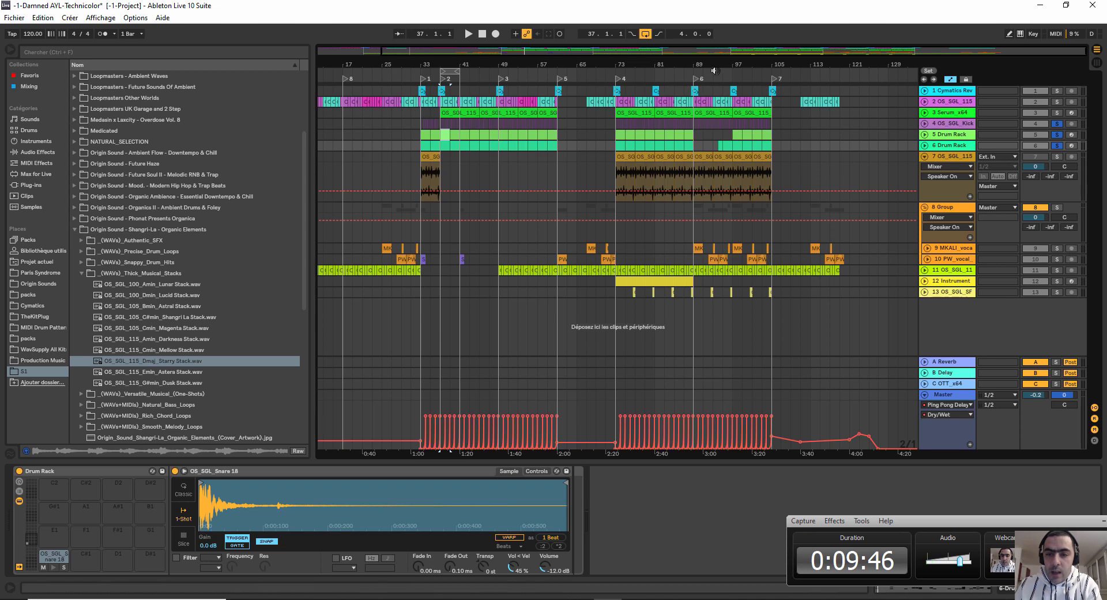
pyautogui.moveTo(715, 69); pyautogui.dragTo(639, 91)
pyautogui.hotkey('ctrl', 'l')
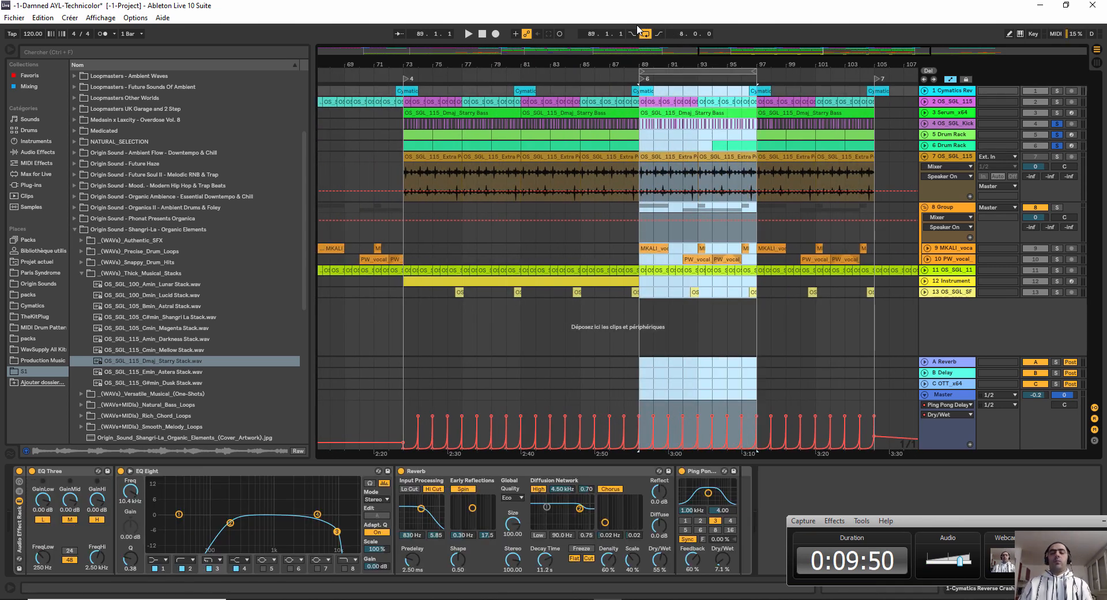
pyautogui.press('space')
pyautogui.click(1056, 208)
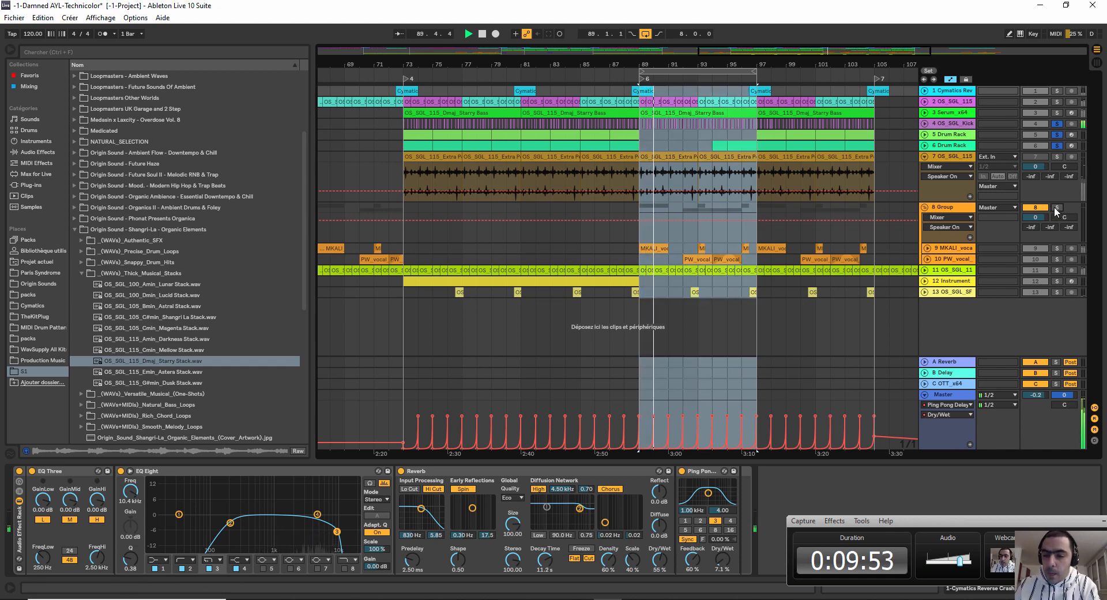
# Unfold vocal tracks 9 and 10, show track 9's device chain with SoundShifter, and examine the vocal clips from bar 89.
pyautogui.click(928, 249)
pyautogui.click(950, 207)
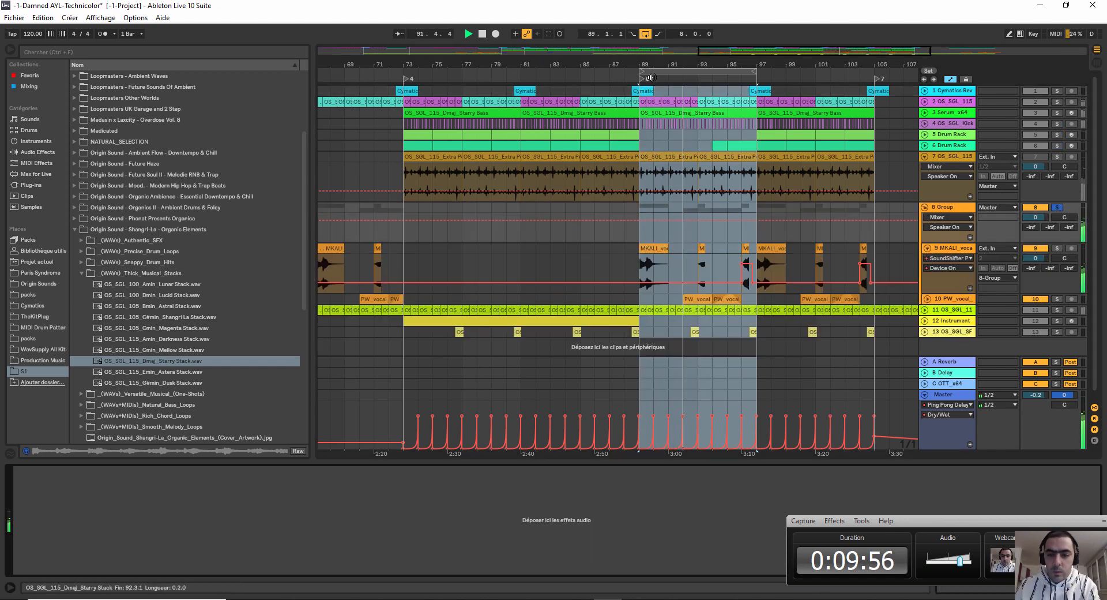
pyautogui.press('z')
pyautogui.press('-')
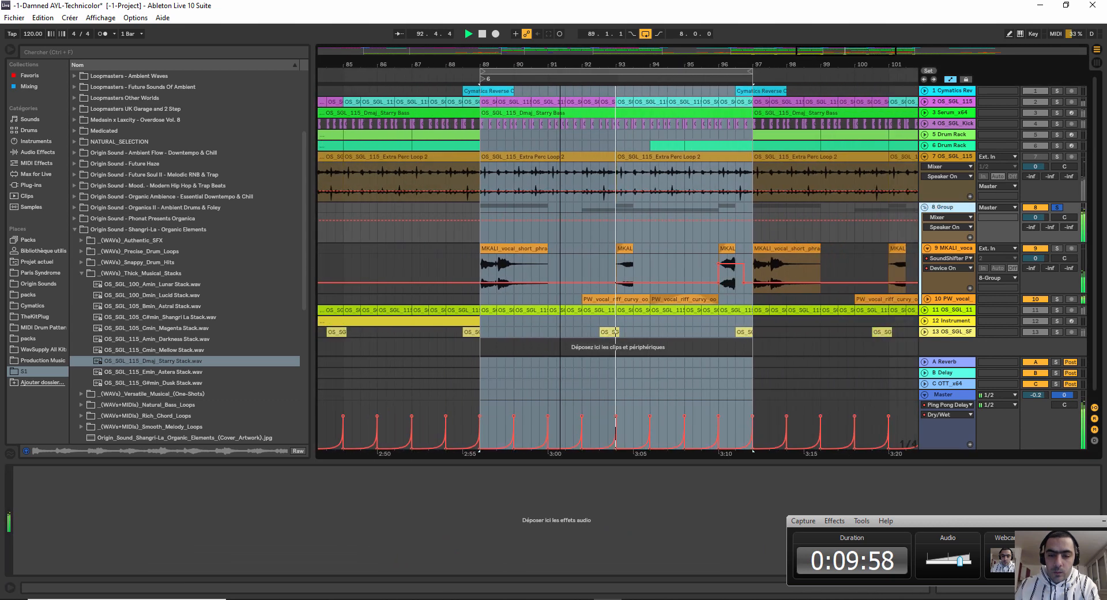
pyautogui.click(928, 298)
pyautogui.click(946, 249)
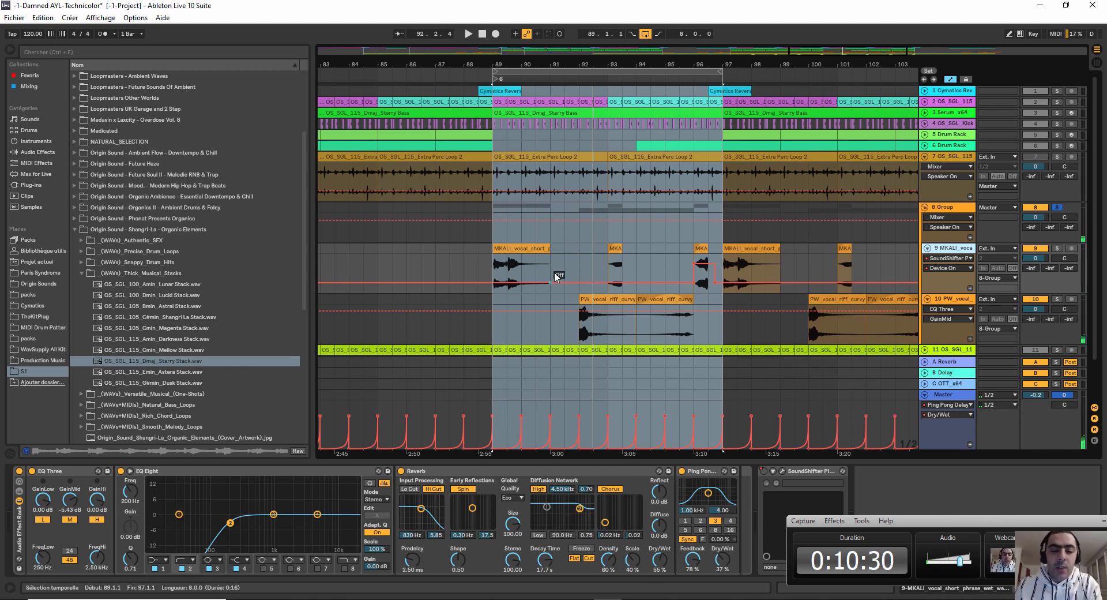
pyautogui.press('+')
pyautogui.press('+')
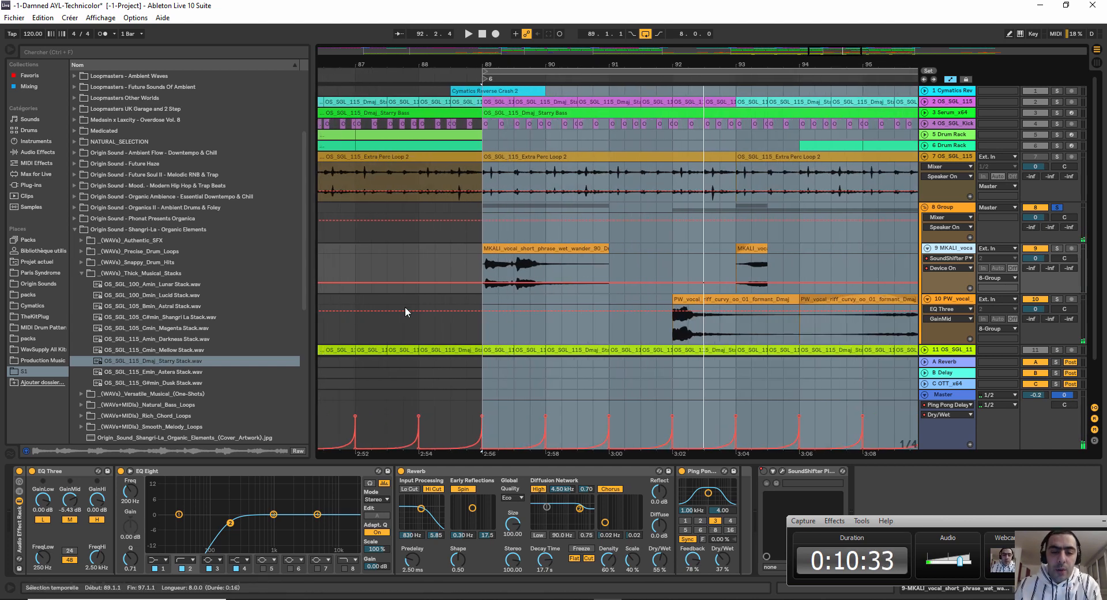
pyautogui.moveTo(611, 61); pyautogui.dragTo(661, 50)
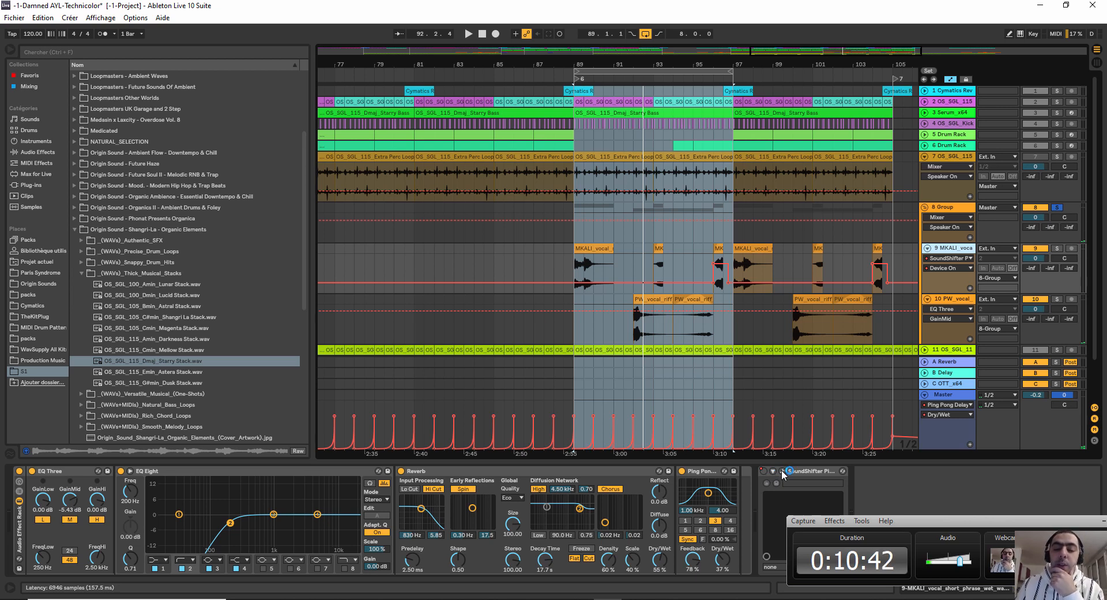
pyautogui.hotkey('alt', 'Tab')
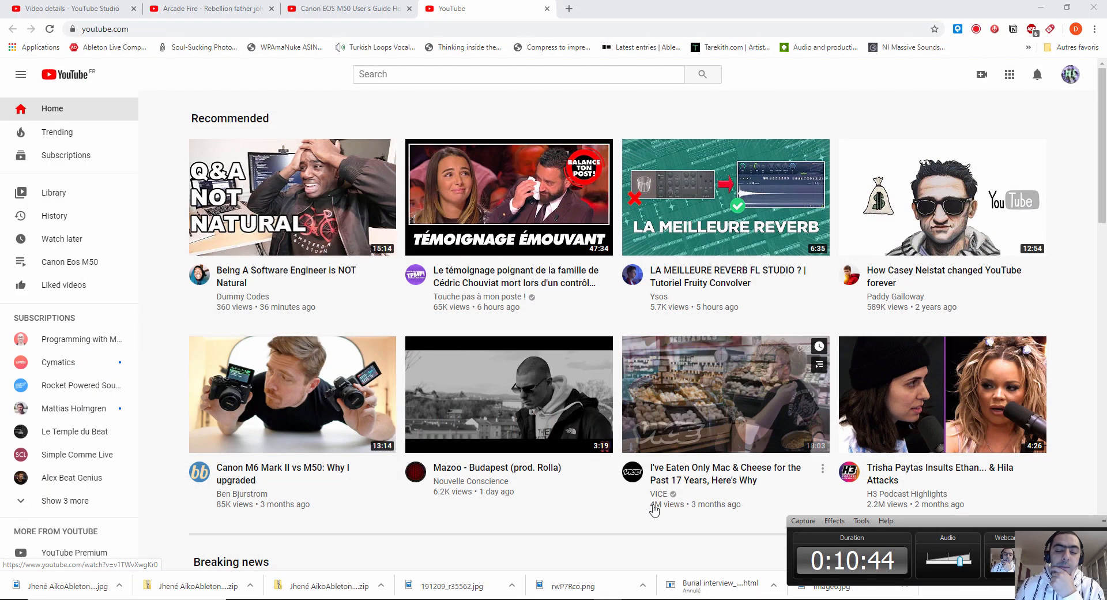
pyautogui.hotkey('alt', 'Tab')
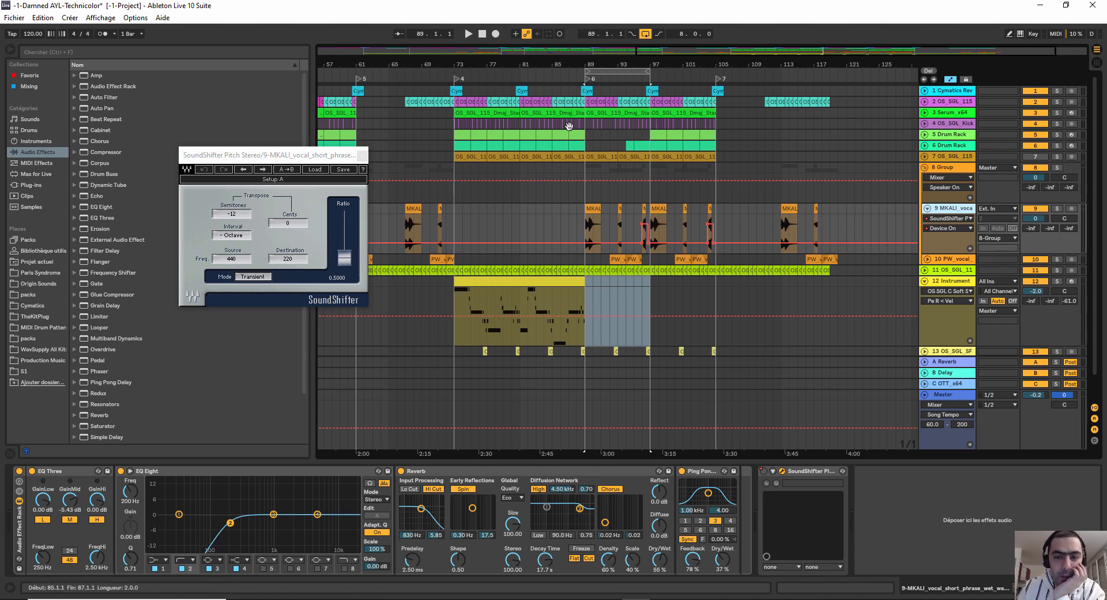
# Solo the MKALI vocal track 9 and play its clips from about bar 92 through bar 96 before stopping.
pyautogui.moveTo(617, 58); pyautogui.dragTo(617, 66)
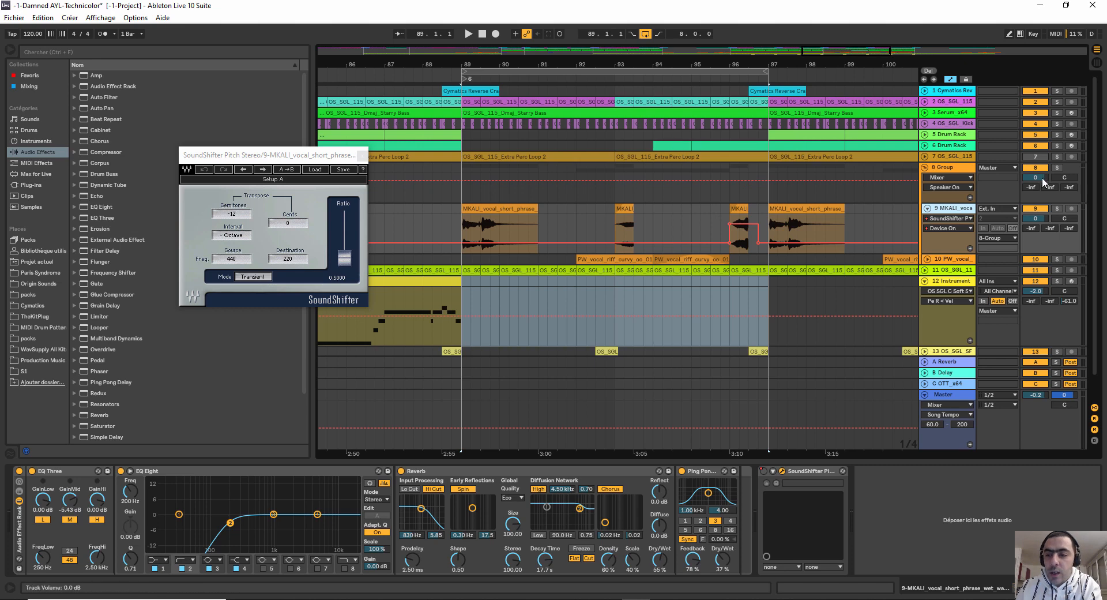
pyautogui.click(1057, 209)
pyautogui.click(595, 78)
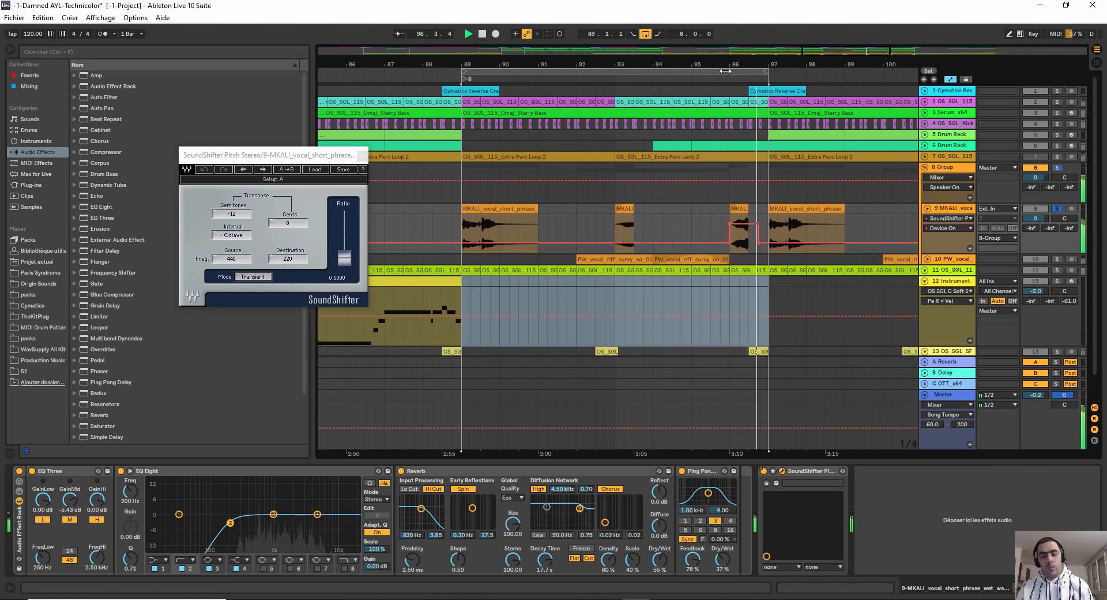
pyautogui.press('space')
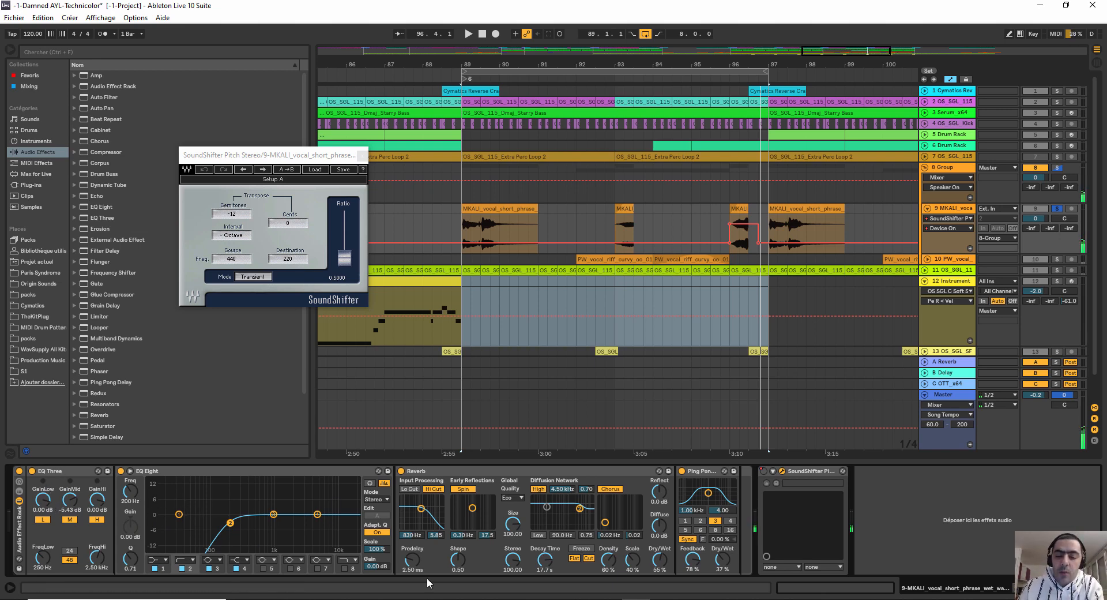
# Unfold and solo the PW_vocal track 10, show its device chain, and play its riff clips before stopping around bar 93.
pyautogui.click(927, 259)
pyautogui.click(952, 262)
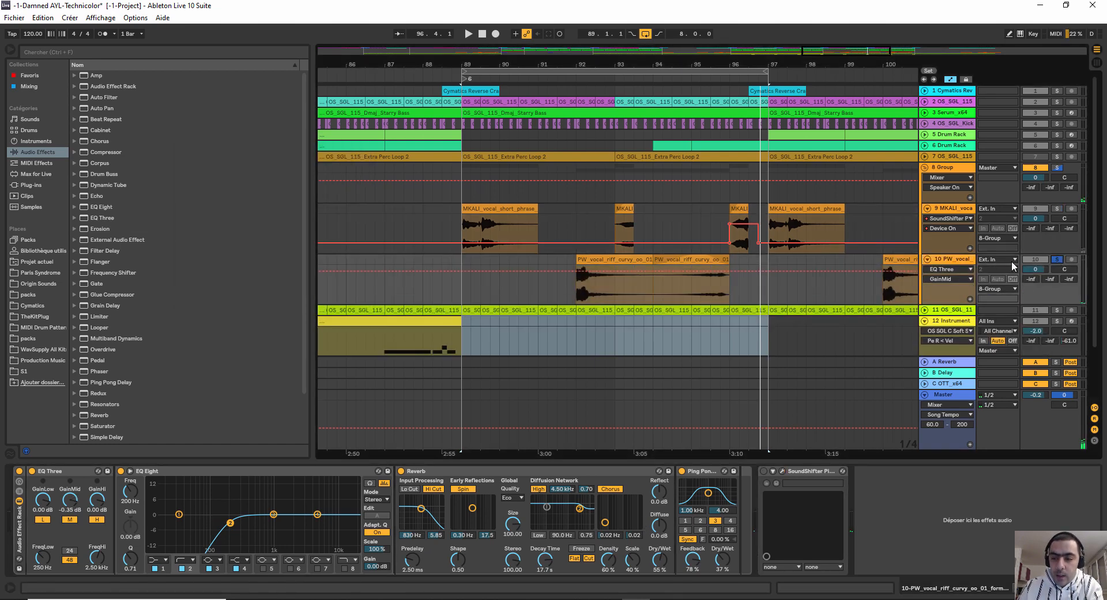
pyautogui.click(1057, 259)
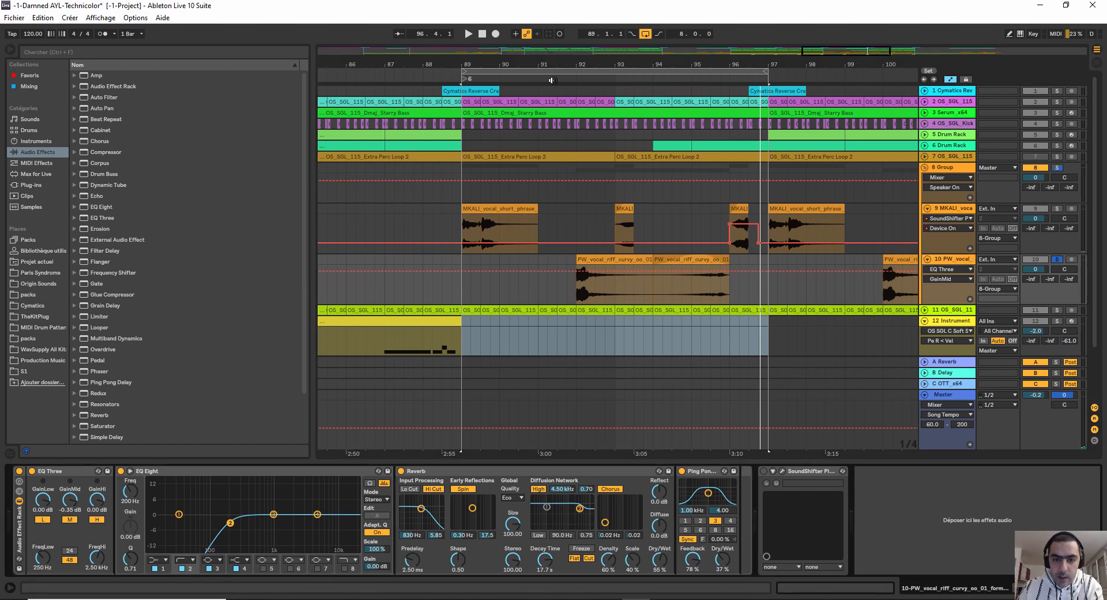
pyautogui.click(546, 64)
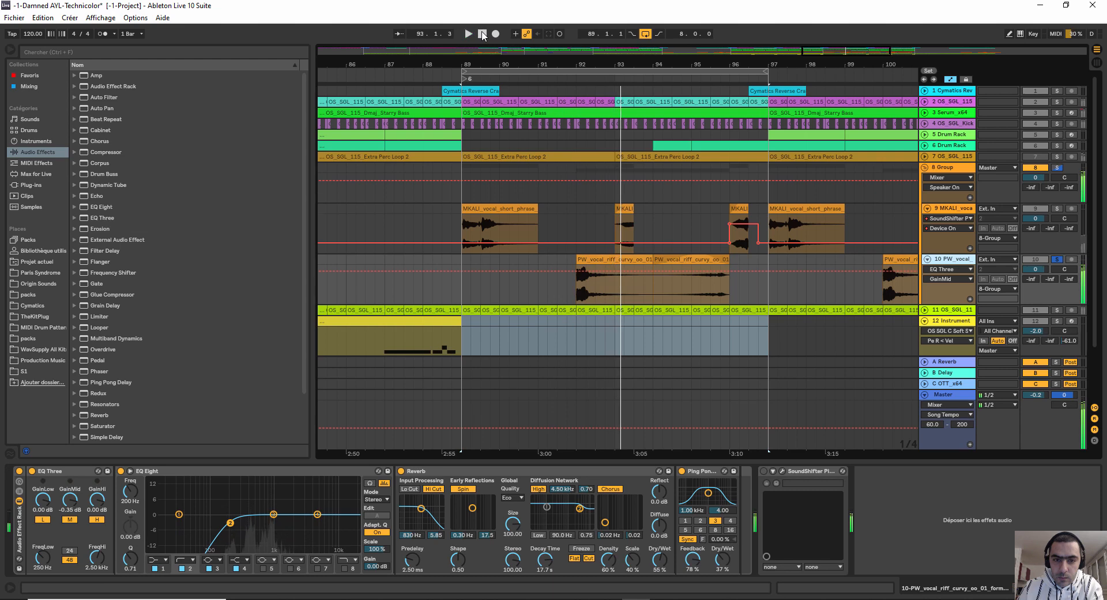
pyautogui.press('space')
# Unfold track 11 with its OS_SGL_115_Dmaj_Starry Piano clips and show its device chain.
pyautogui.moveTo(525, 60); pyautogui.dragTo(525, 40)
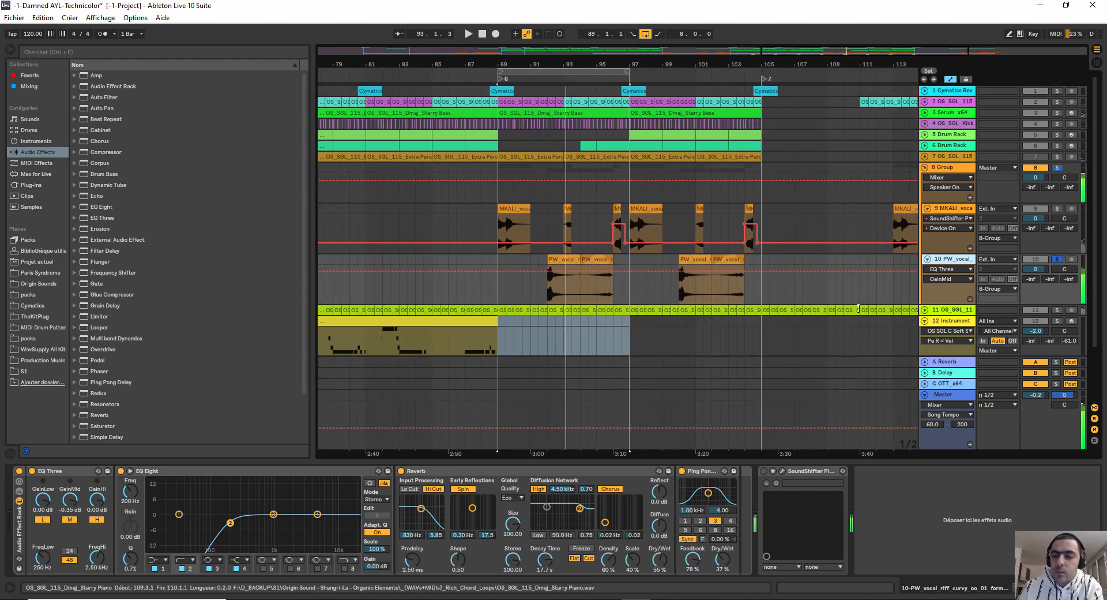
pyautogui.click(925, 310)
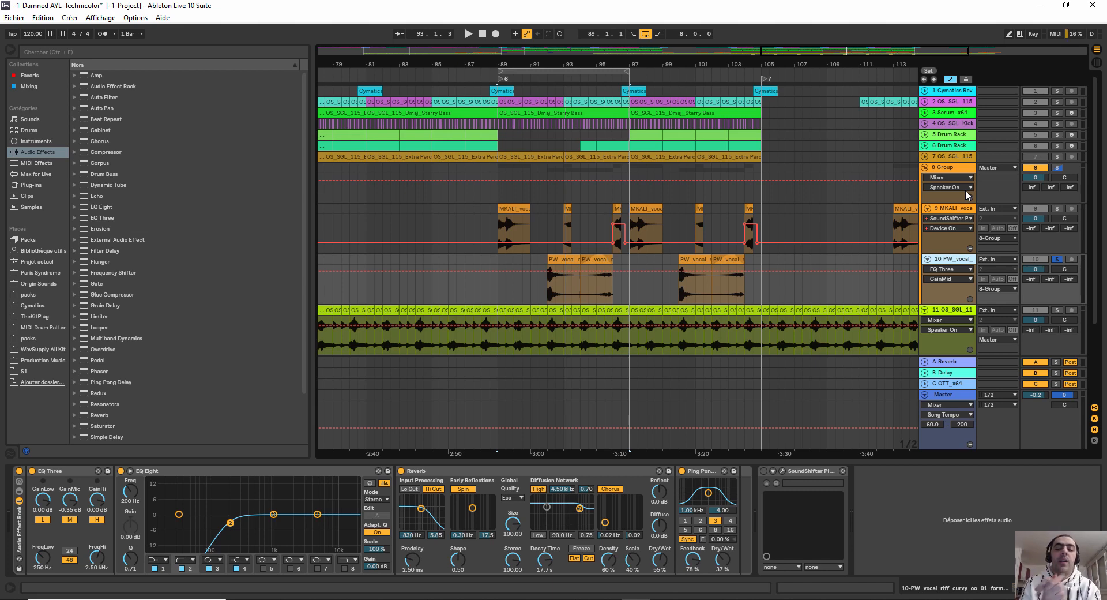
pyautogui.scroll(-5, 880, 227)
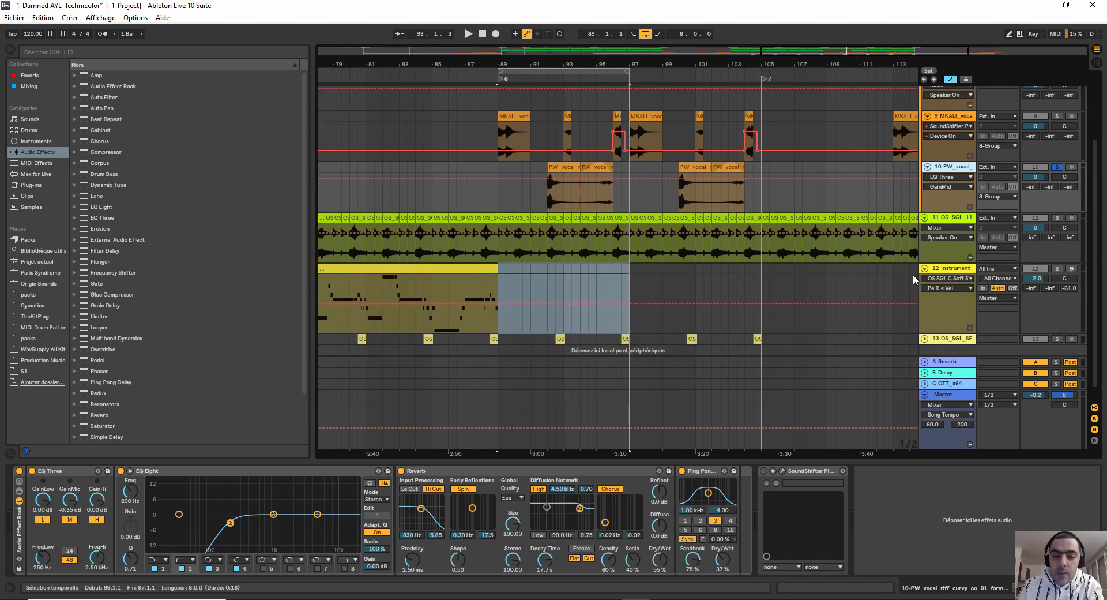
pyautogui.click(952, 203)
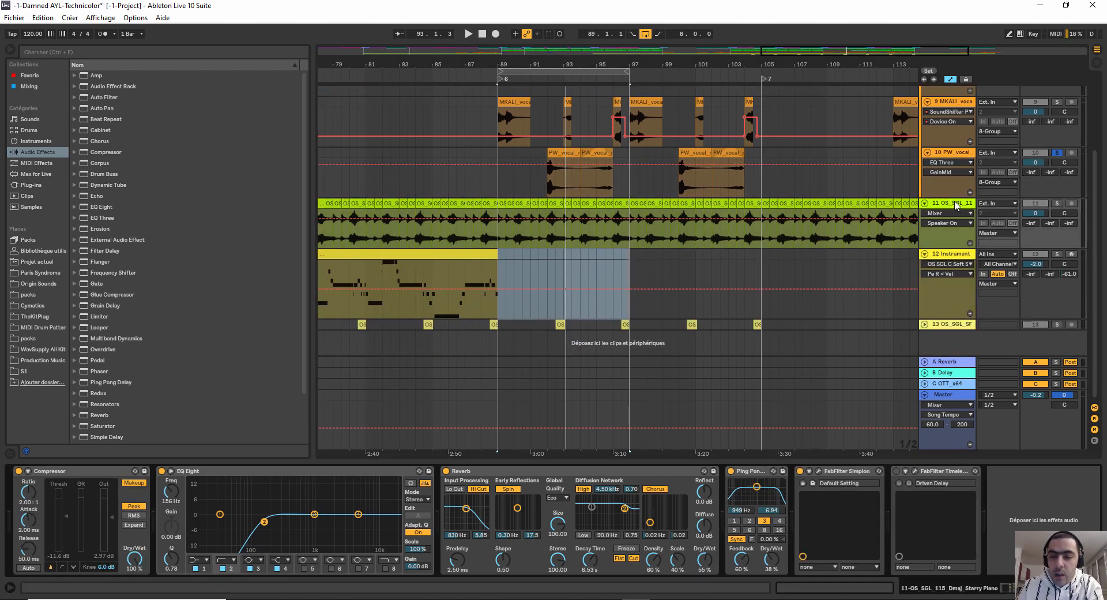
pyautogui.scroll(5, 665, 116)
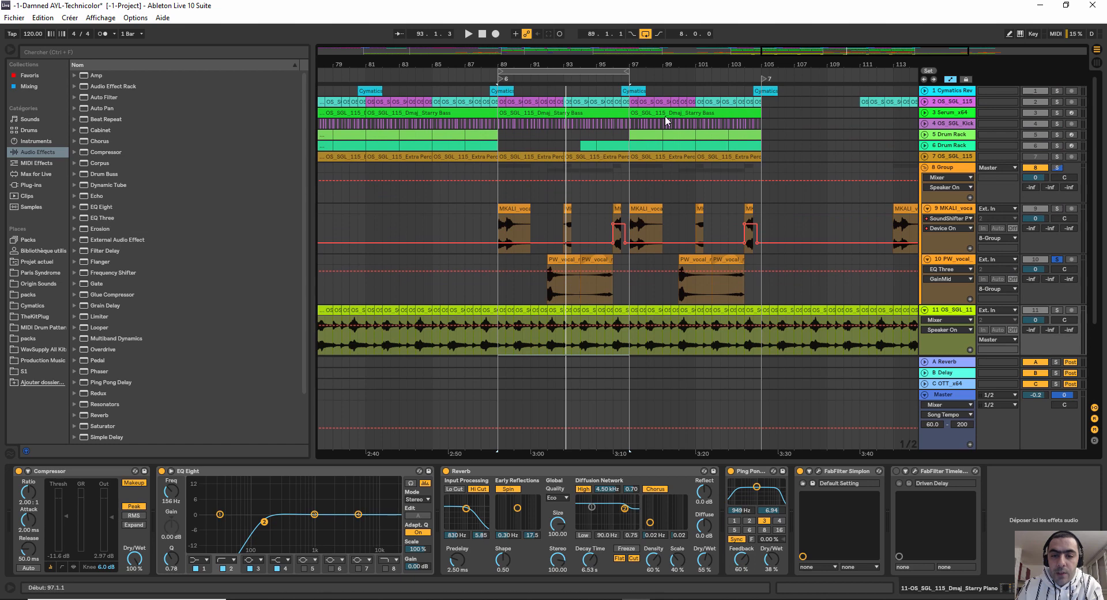
# Solo the Starry Piano track 11 and play it from just before bar 87 to the end of bar 88.
pyautogui.scroll(-1, 660, 264)
pyautogui.scroll(-4, 660, 269)
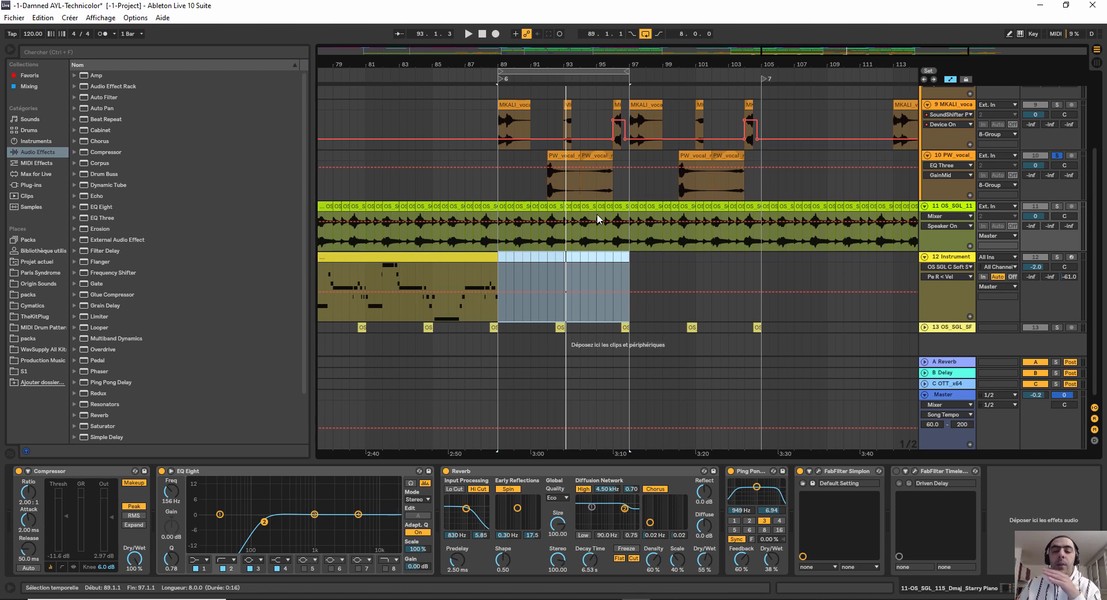
pyautogui.click(1057, 206)
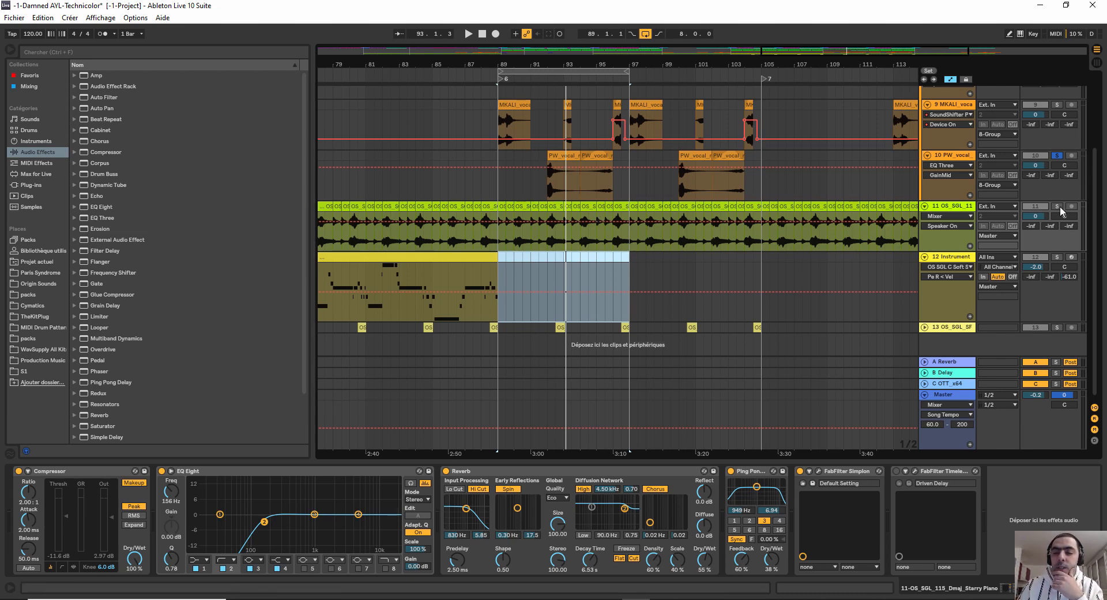
pyautogui.click(459, 78)
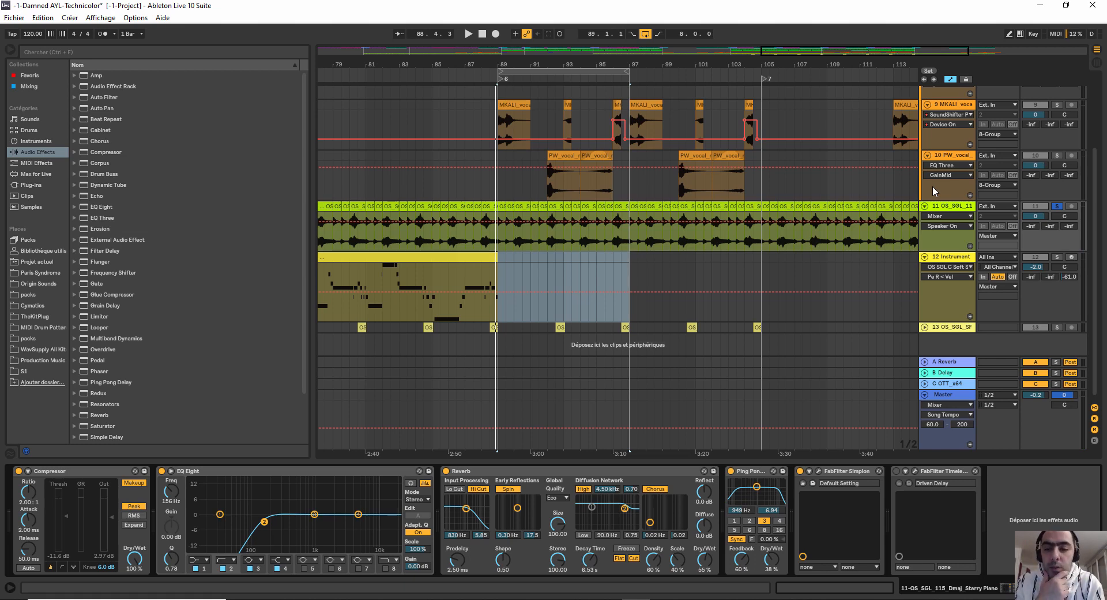
# Unfold track 13 and show its clips in the section from bar 73 onward.
pyautogui.moveTo(647, 66); pyautogui.dragTo(641, 116)
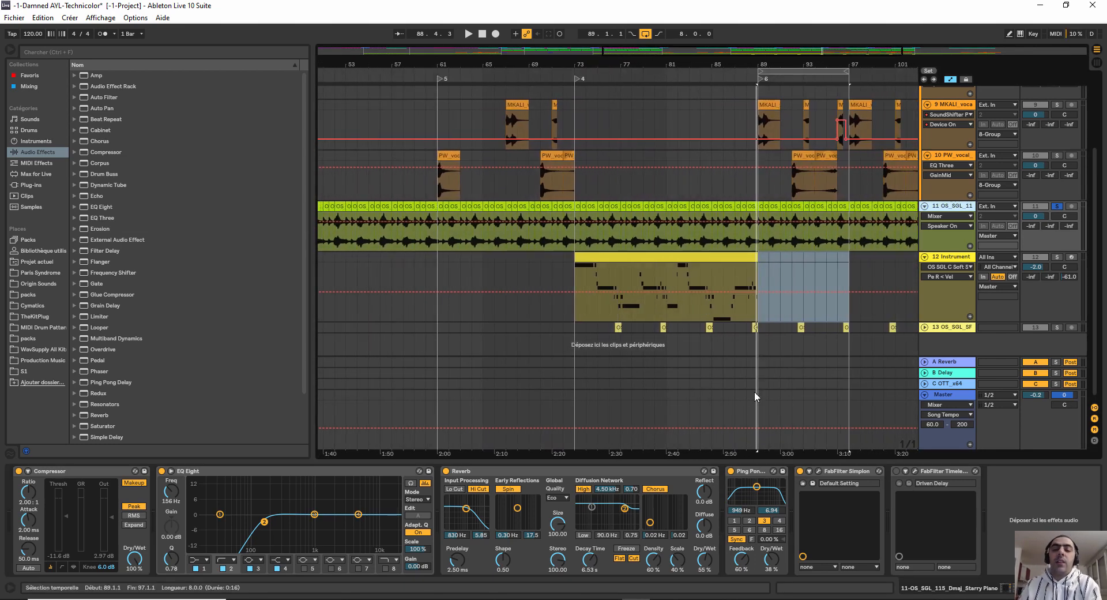
pyautogui.click(924, 327)
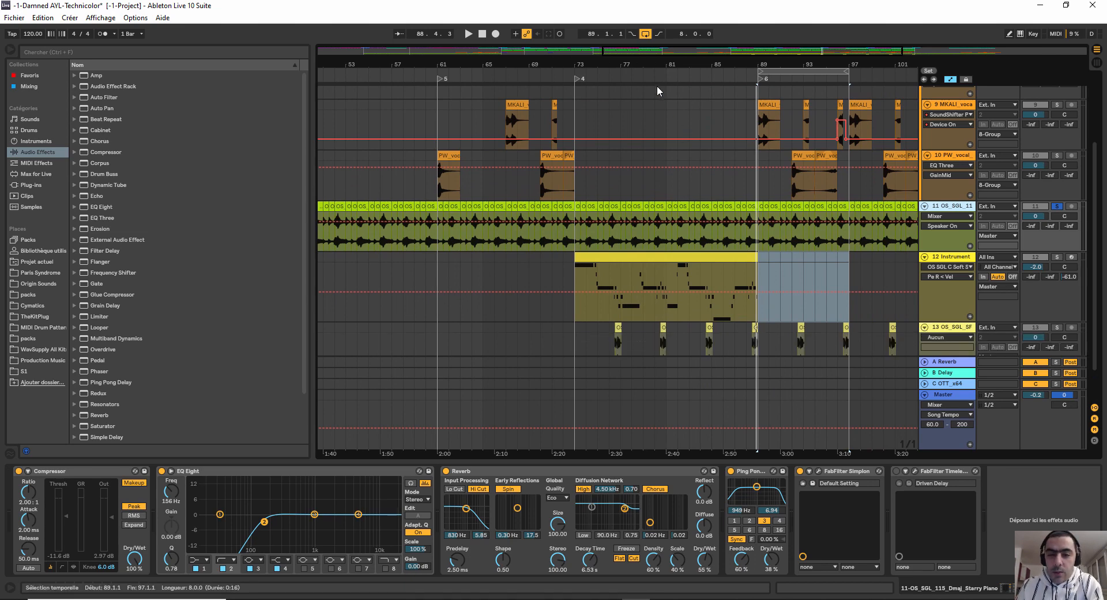
pyautogui.moveTo(615, 61)
pyautogui.mouseDown()
pyautogui.moveTo(615, 72)
pyautogui.moveTo(614, 58)
pyautogui.mouseUp()
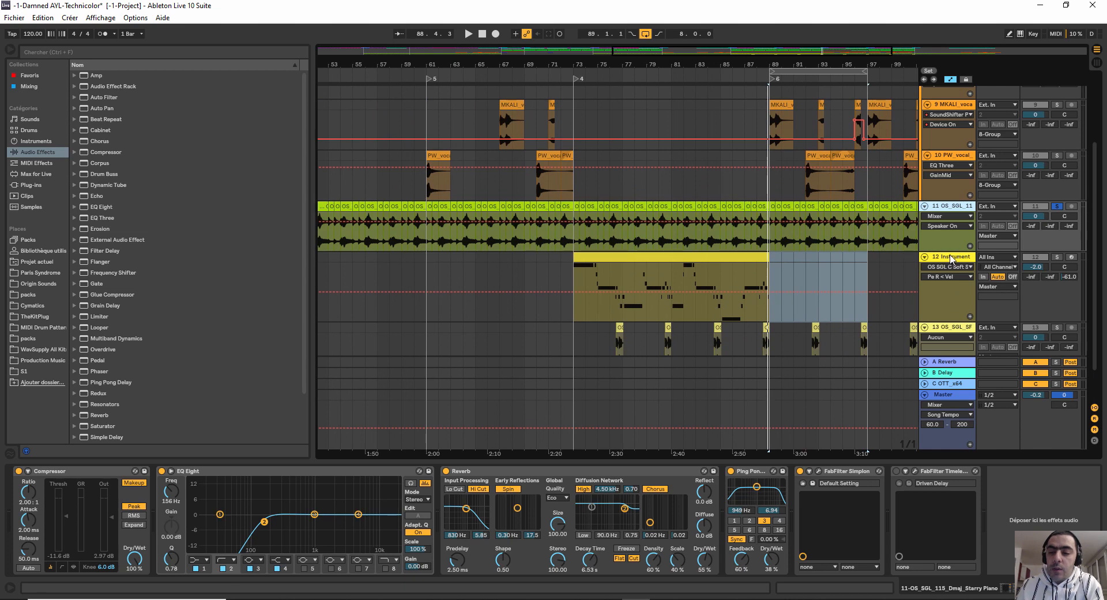
# Solo Instrument track 12 and show the OS_SGL_C_Tight Synth chain of its Instrument Rack.
pyautogui.click(1057, 258)
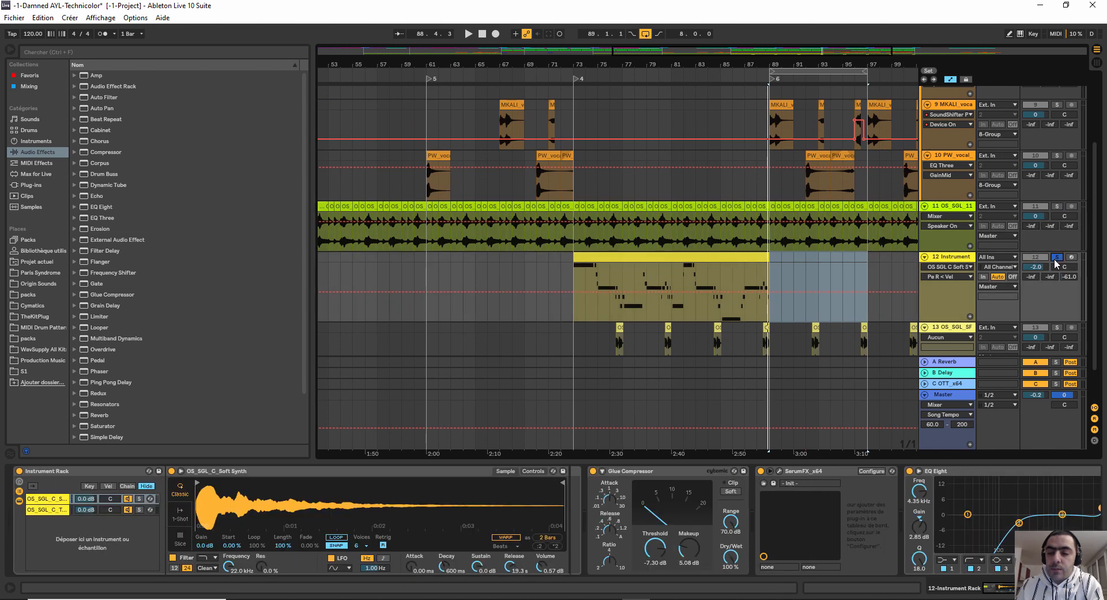
pyautogui.click(52, 510)
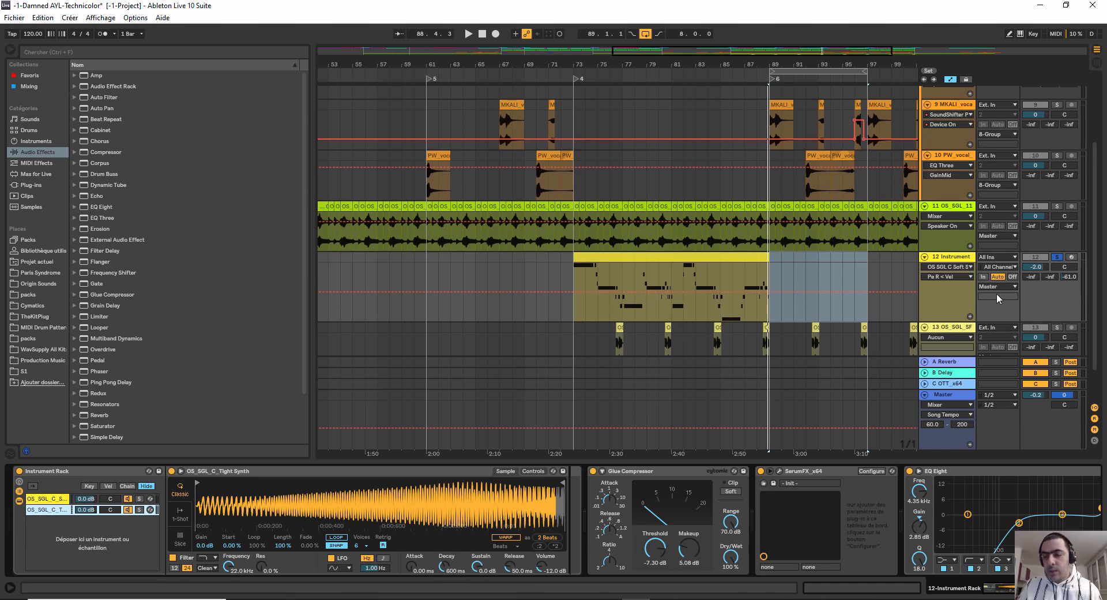
# Loop bars 73 to 89 and play the section with Instrument track 12's devices shown, stopping around bar 75.
pyautogui.click(738, 270)
pyautogui.moveTo(738, 270); pyautogui.dragTo(574, 244)
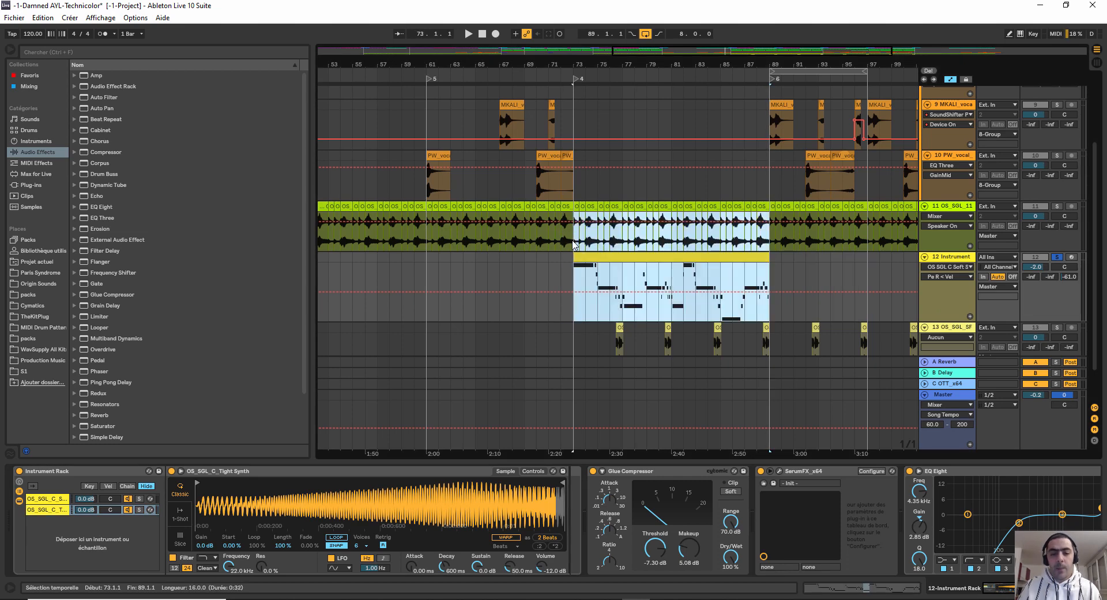
pyautogui.press('space')
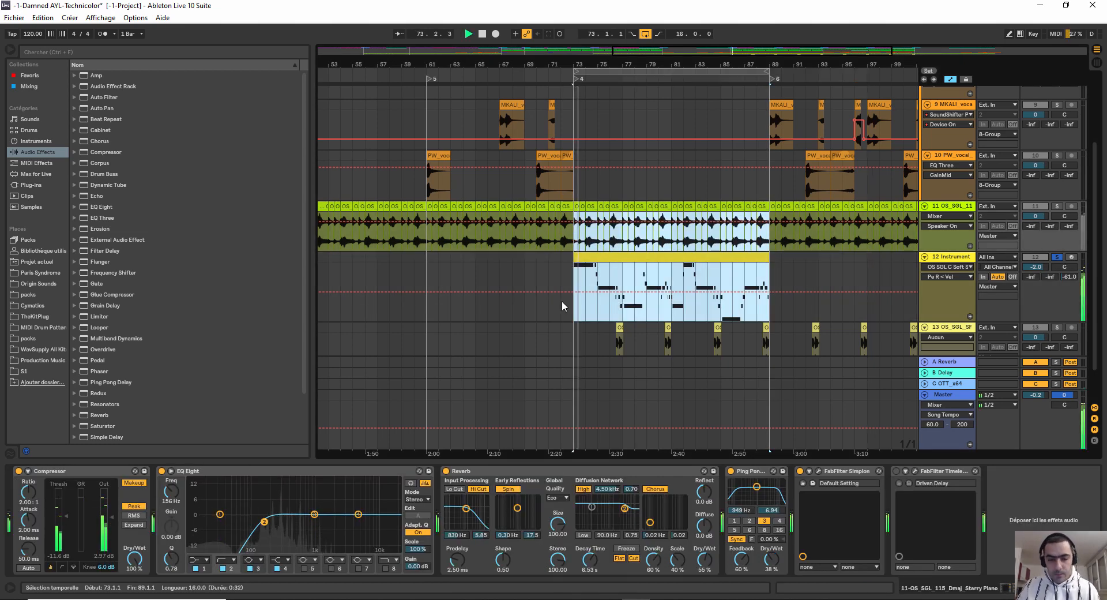
pyautogui.click(961, 263)
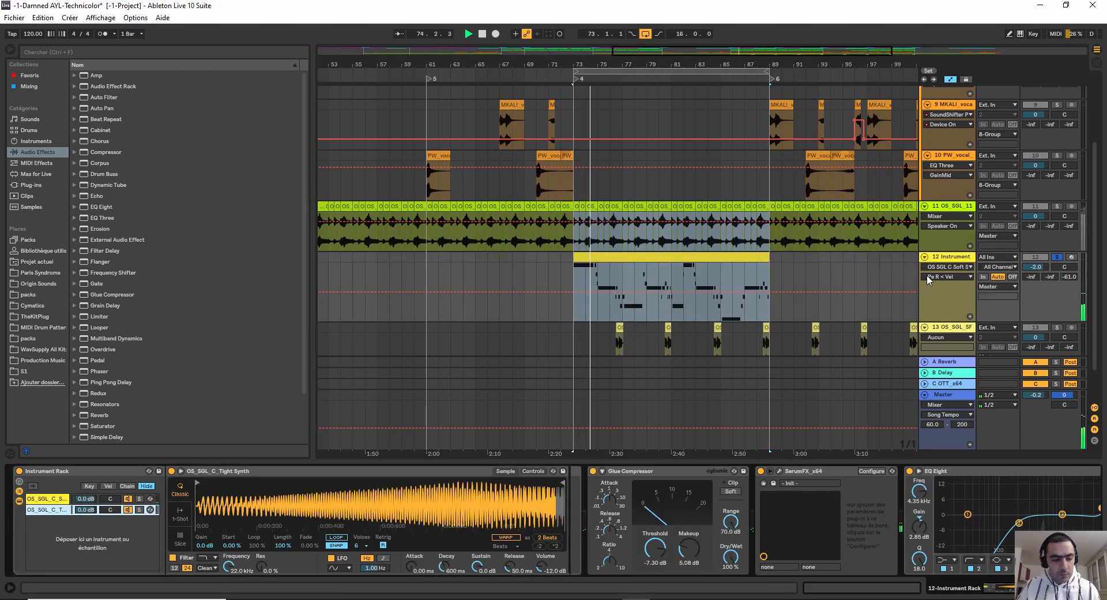
pyautogui.press('space')
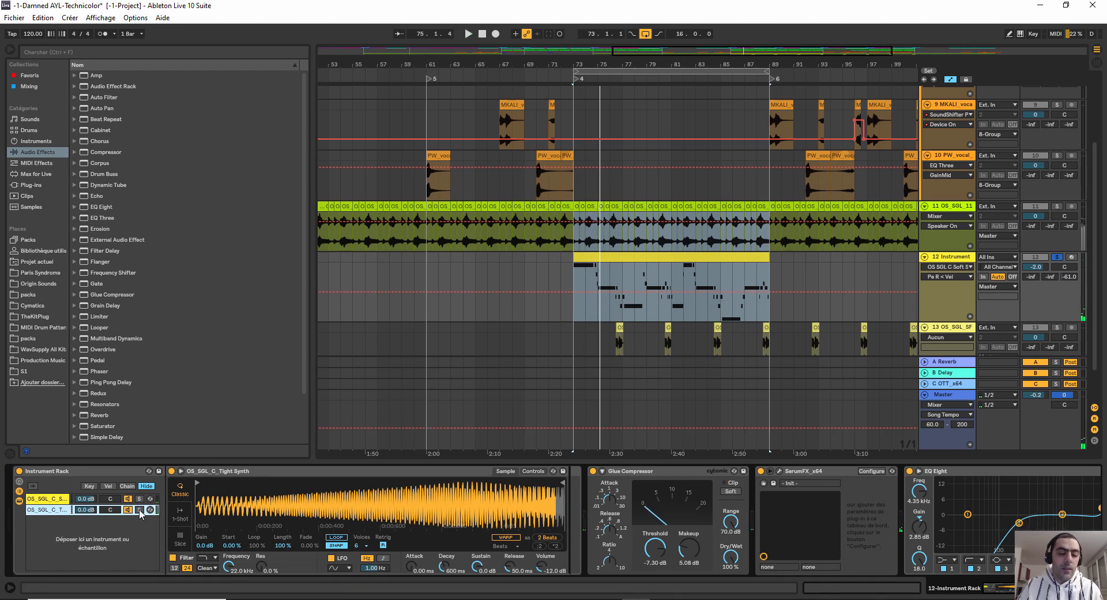
# Play the OS_SGL_C_Tight Synth chain on its own, and solo and play the Instrument Rack's OS_SGL_C_Soft Synth chain.
pyautogui.press('space')
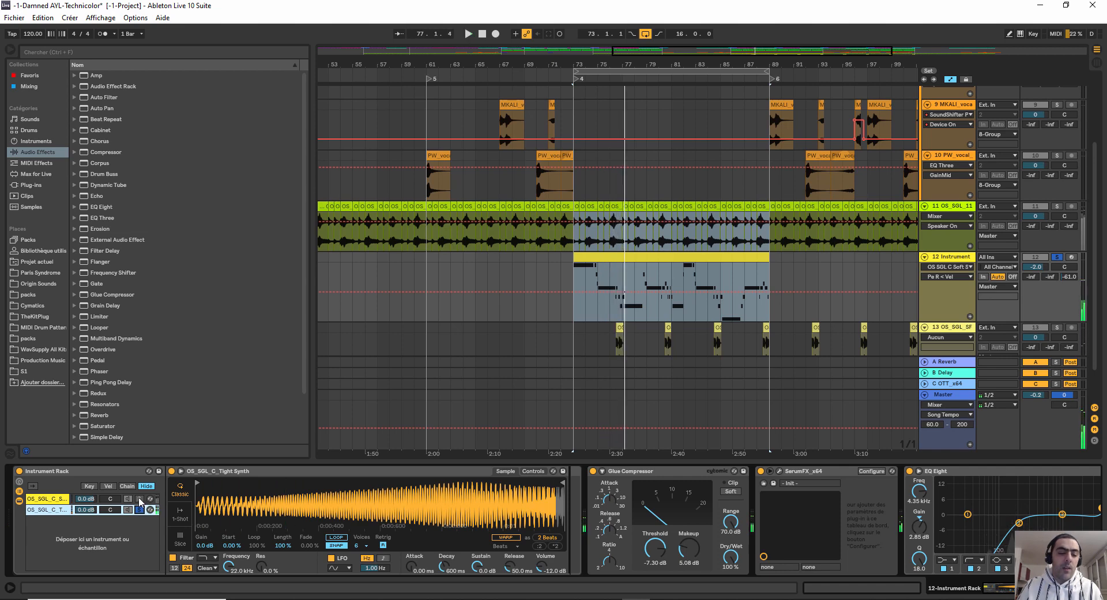
pyautogui.click(139, 498)
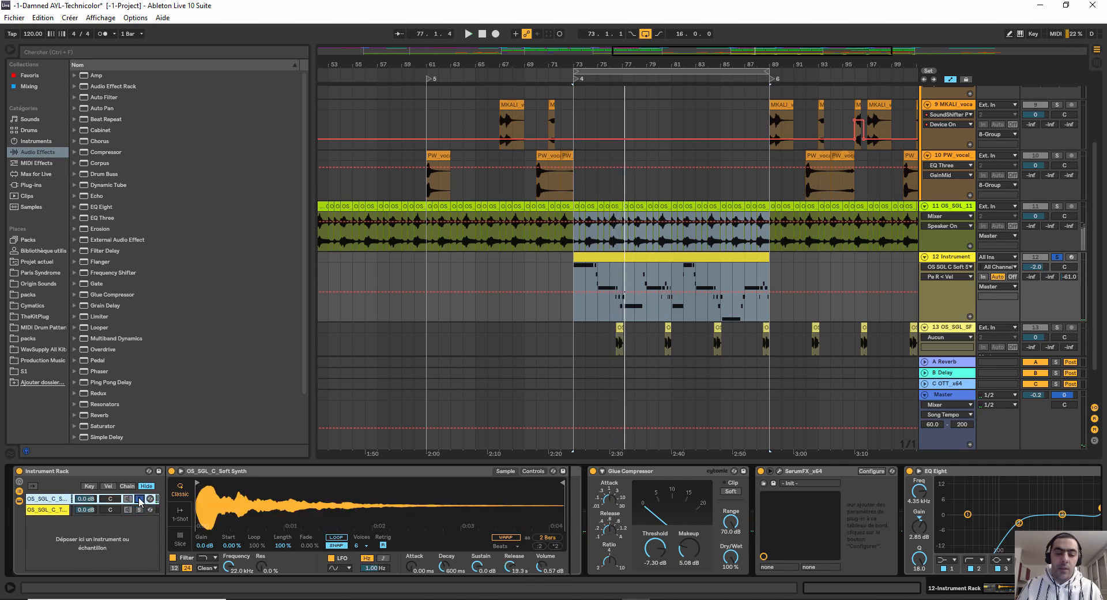
pyautogui.press('space')
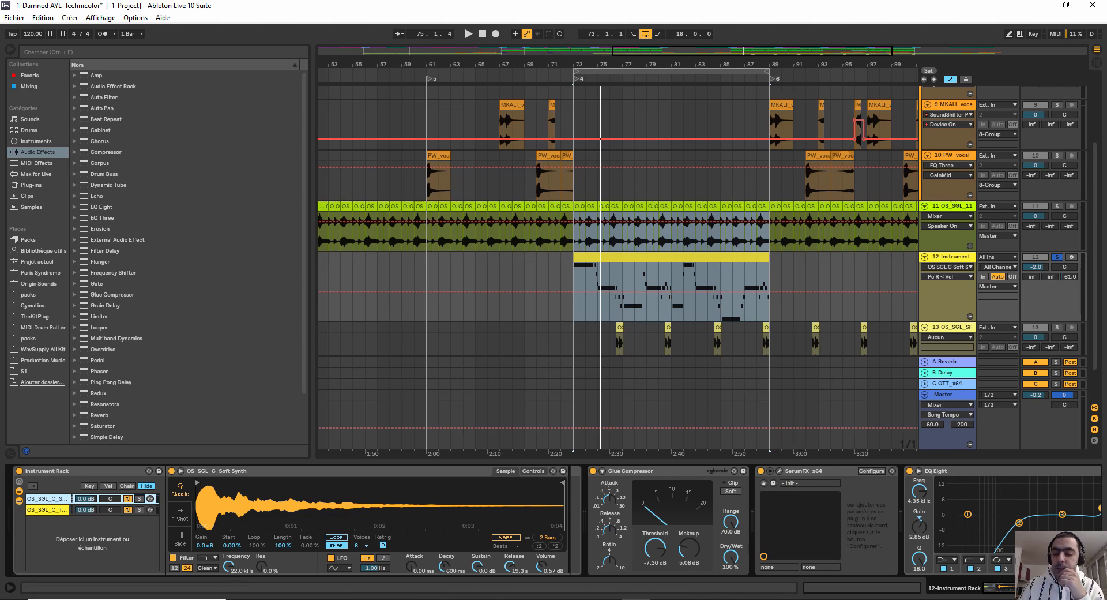
# Show the SerumFX_x64 window on Instrument track 12 with its Hyper/Dimension, Delay and Reverb effects, and close it.
pyautogui.scroll(-3, 608, 474)
pyautogui.click(636, 472)
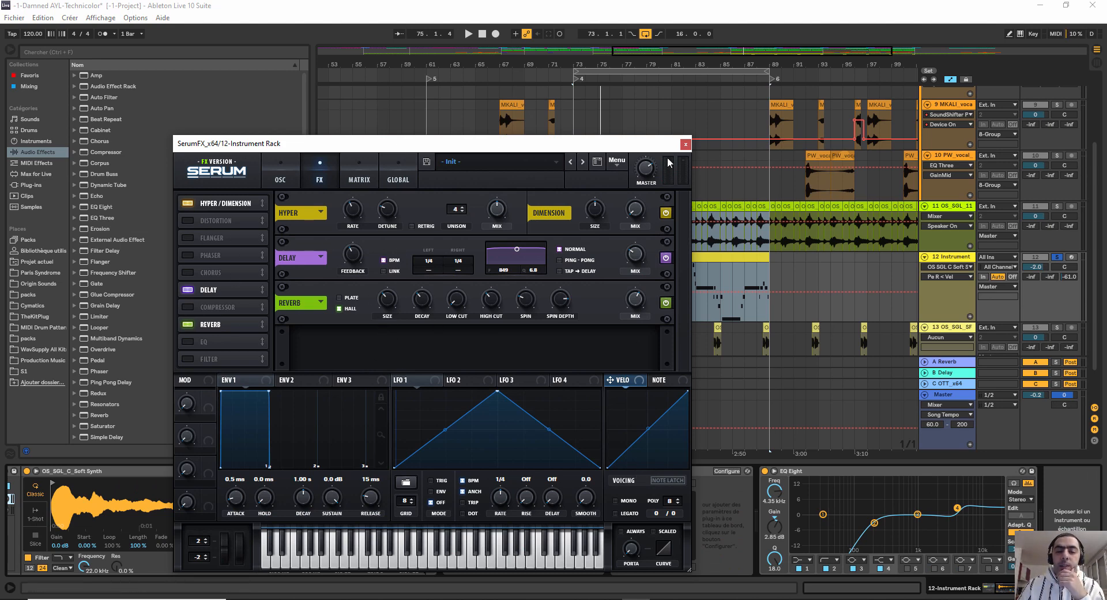
pyautogui.click(685, 144)
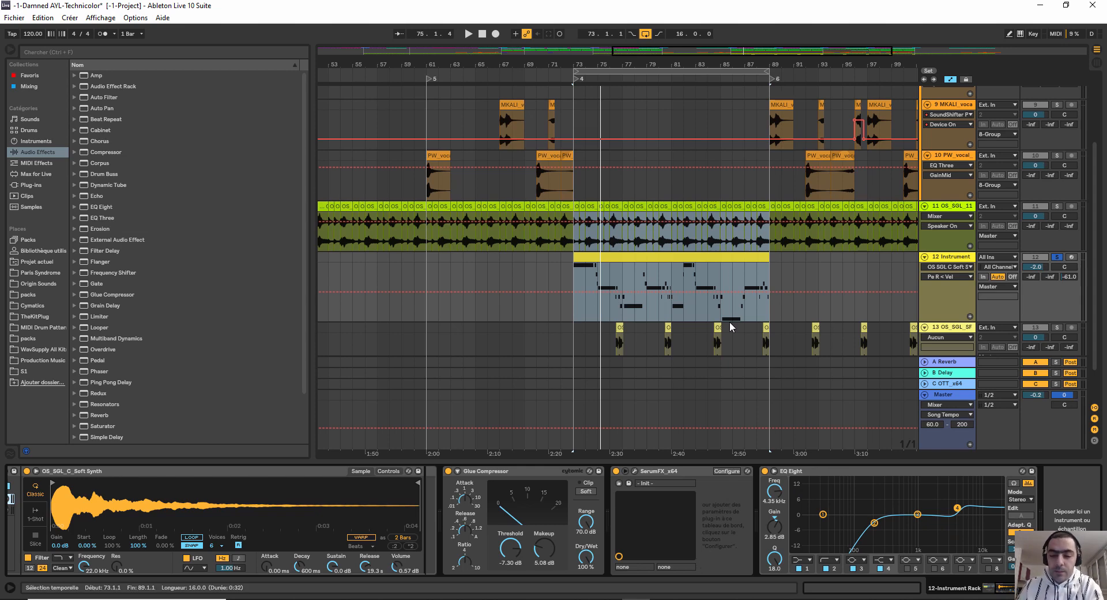
# Solo SFX track 13, play its clip from just after bar 76 to bar 77, and clear the solo.
pyautogui.scroll(-2, 728, 288)
pyautogui.click(1056, 284)
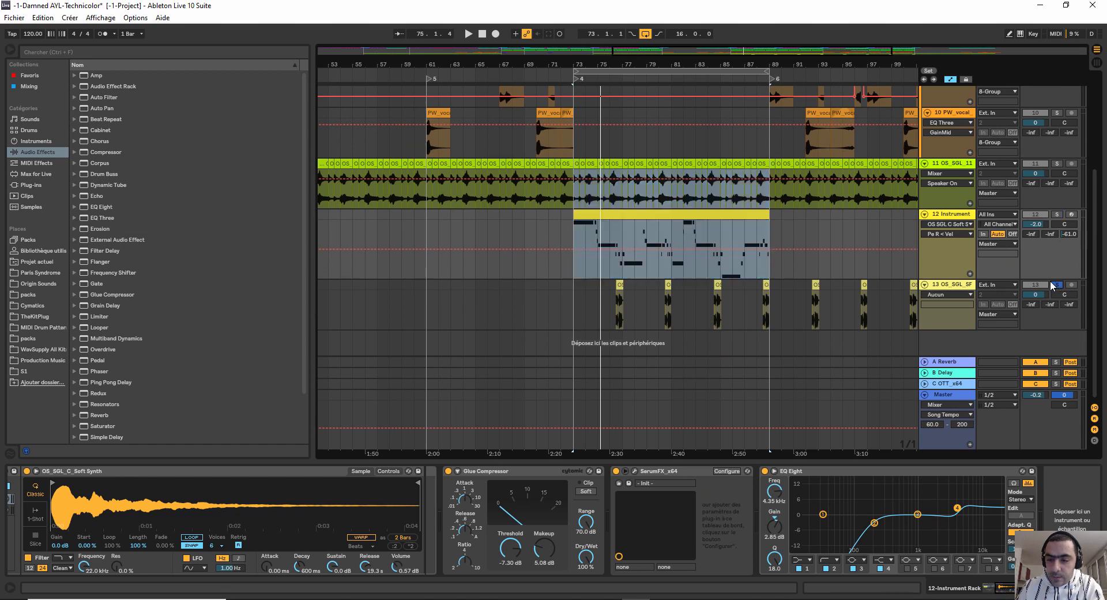
pyautogui.click(1056, 282)
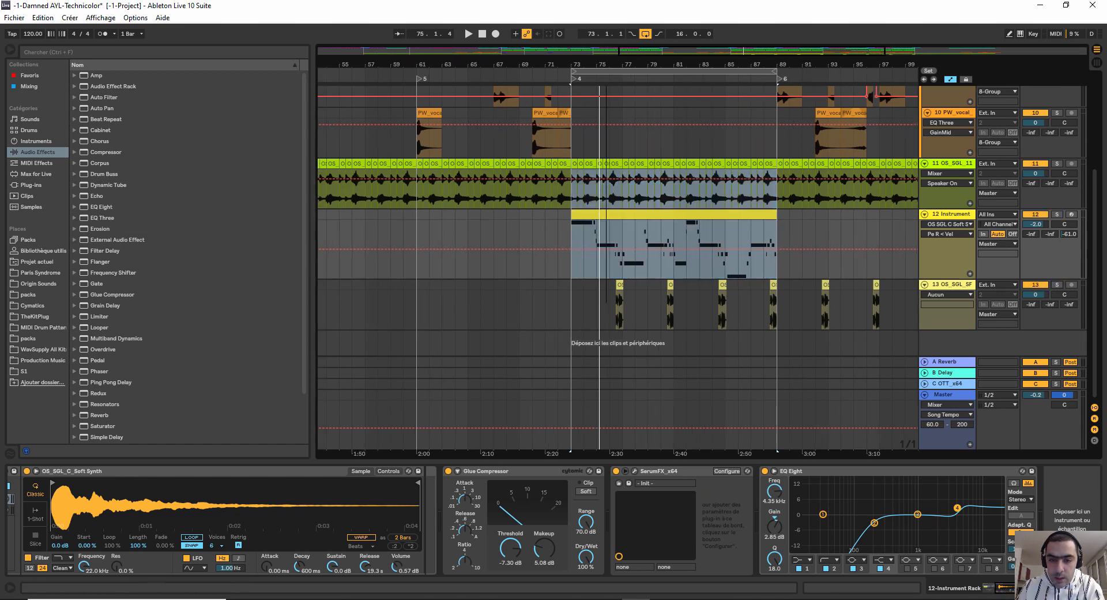
pyautogui.moveTo(610, 51); pyautogui.dragTo(607, 56)
pyautogui.click(628, 79)
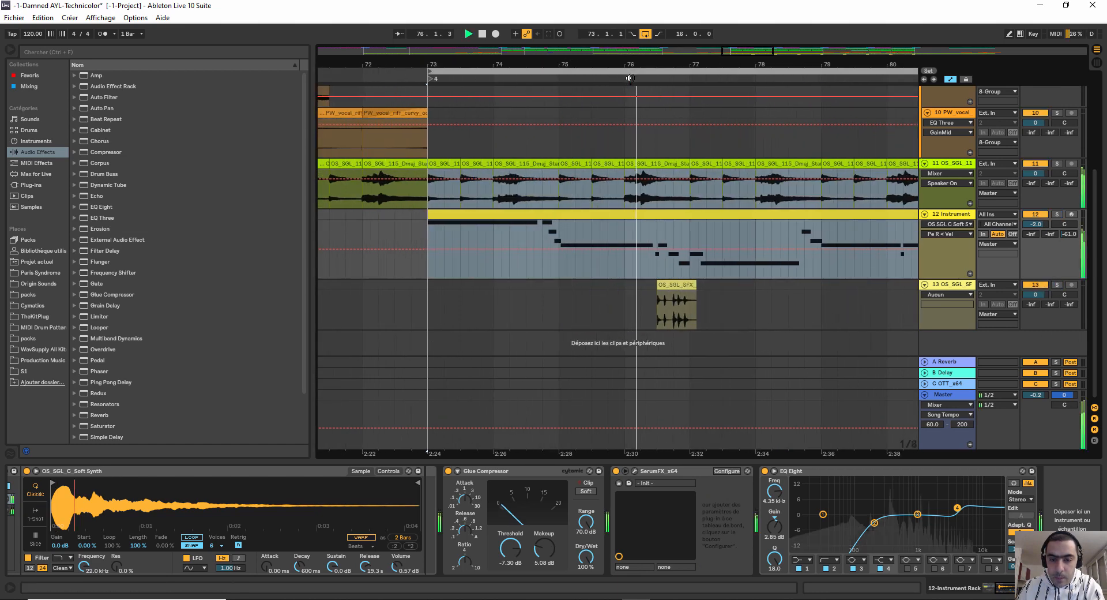
pyautogui.click(1057, 285)
pyautogui.click(639, 78)
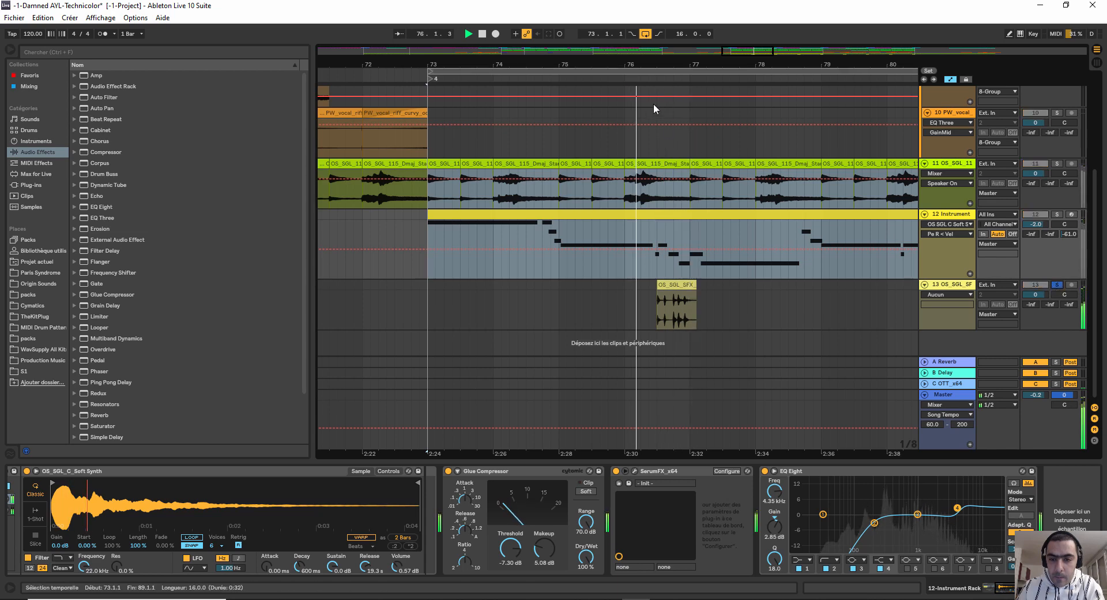
pyautogui.scroll(-5, 638, 77)
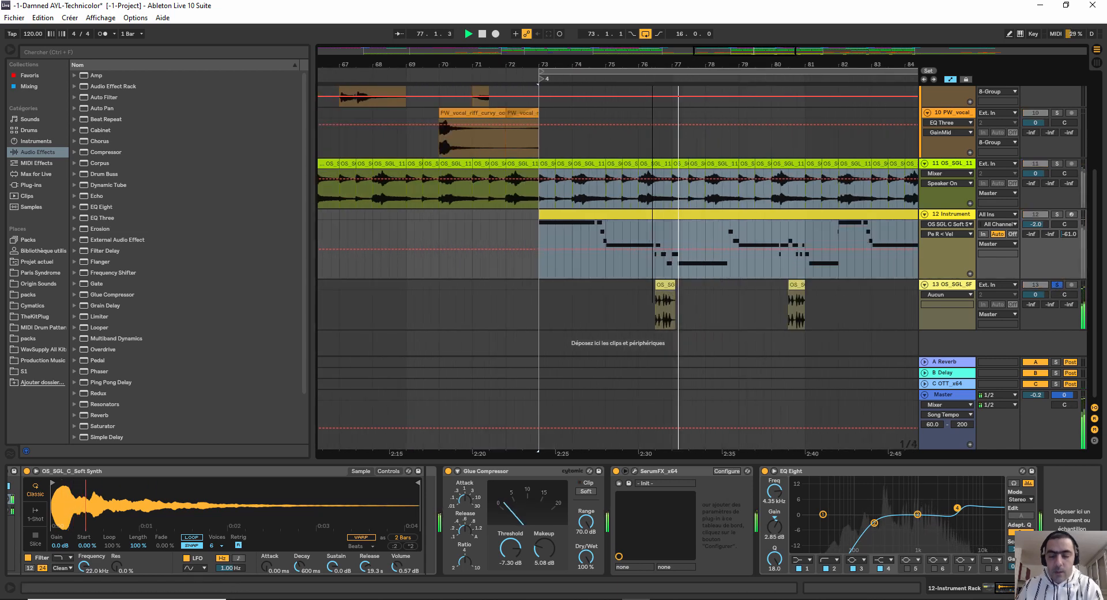
pyautogui.press('space')
pyautogui.click(1057, 285)
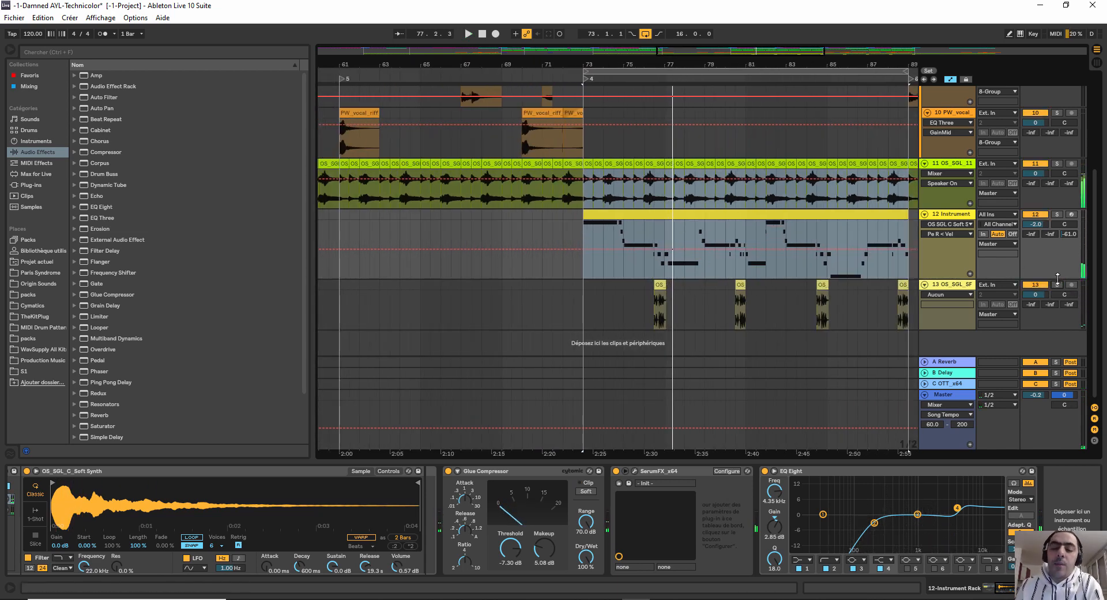
# Fold PW_vocal track 10, Instrument track 12 and SFX track 13, and show the whole arrangement with all its tracks.
pyautogui.scroll(-6, 676, 67)
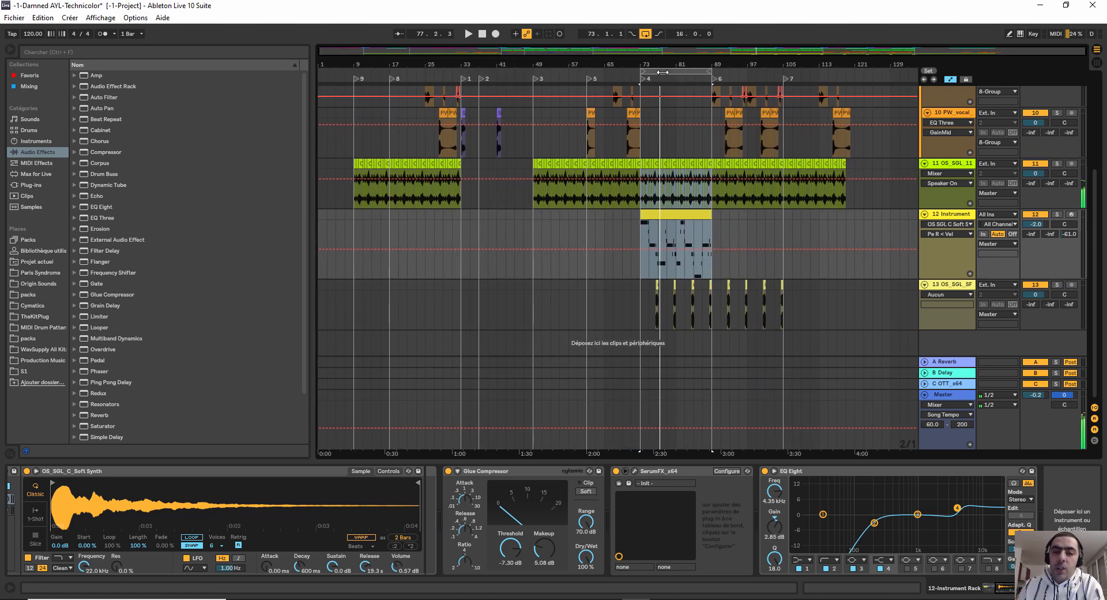
pyautogui.scroll(5, 727, 351)
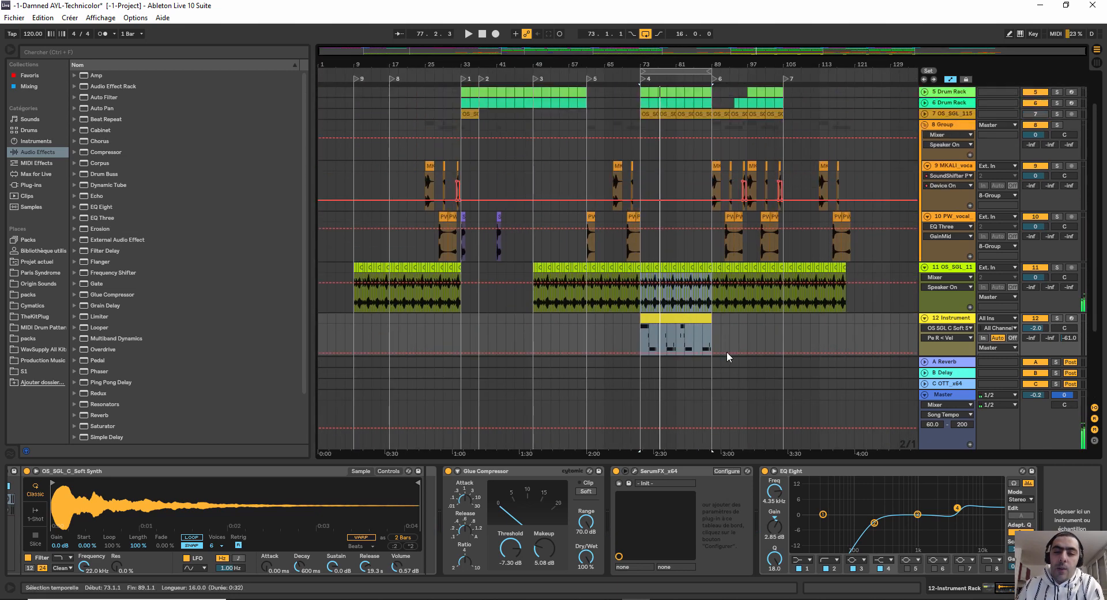
pyautogui.scroll(-5, 727, 351)
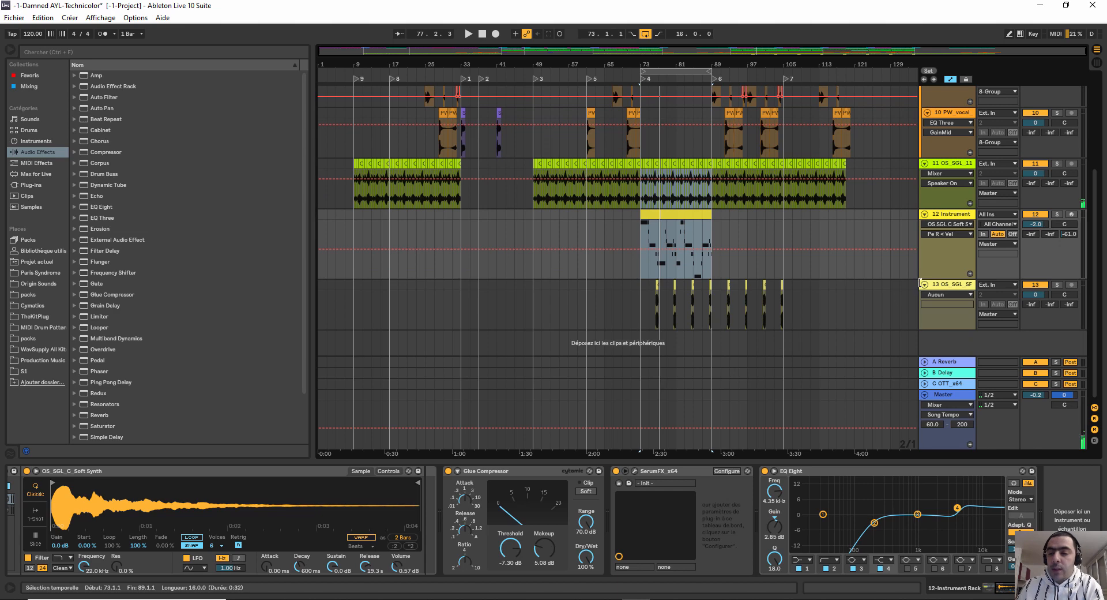
pyautogui.scroll(3, 900, 283)
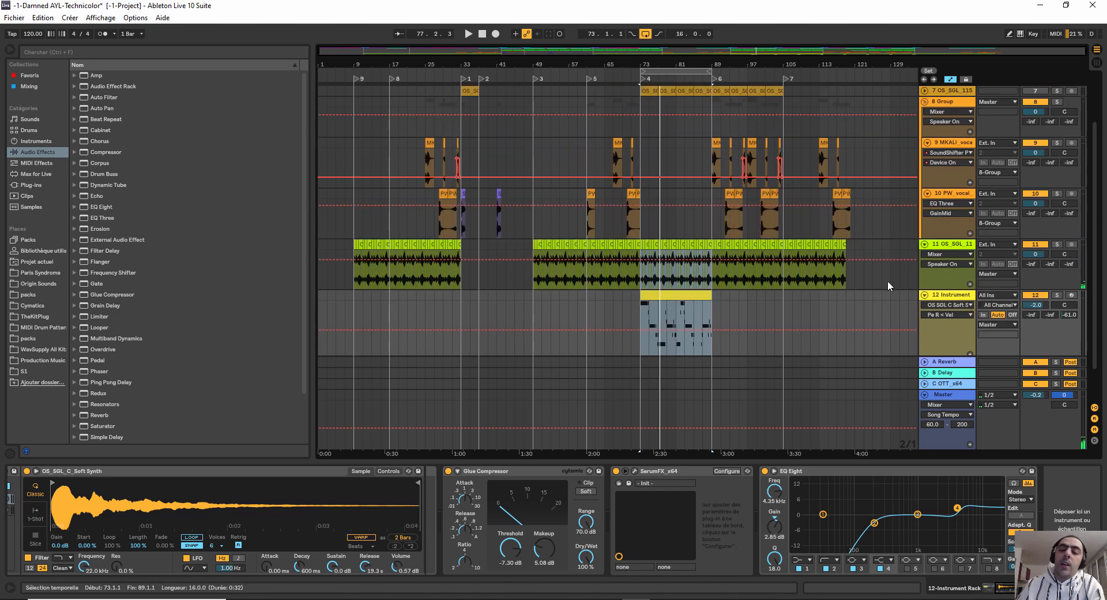
pyautogui.click(924, 294)
pyautogui.click(927, 194)
pyautogui.scroll(3, 907, 223)
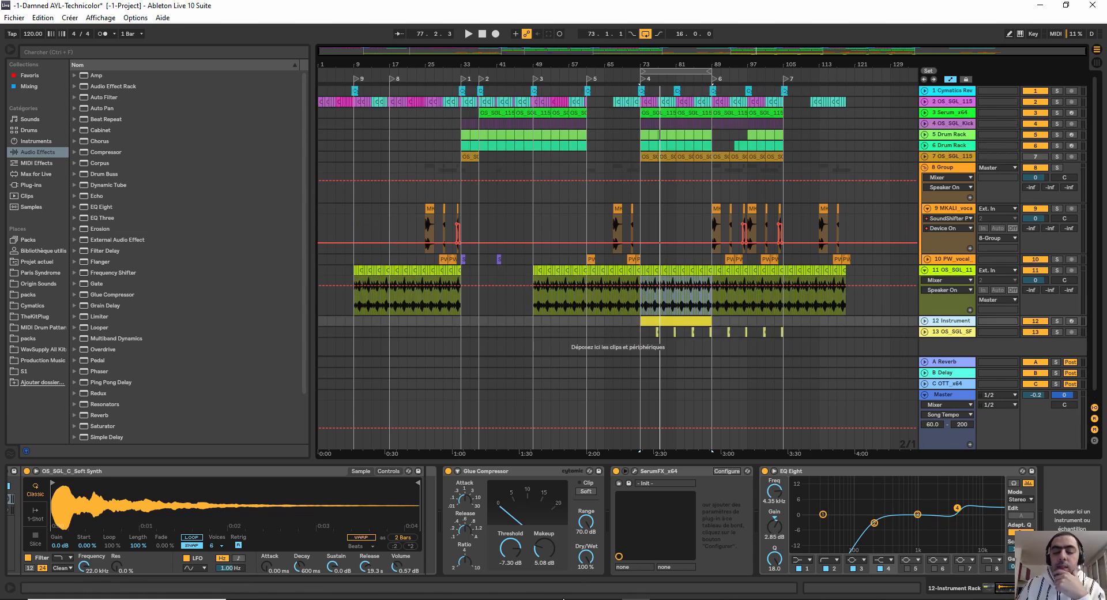
pyautogui.click(608, 599)
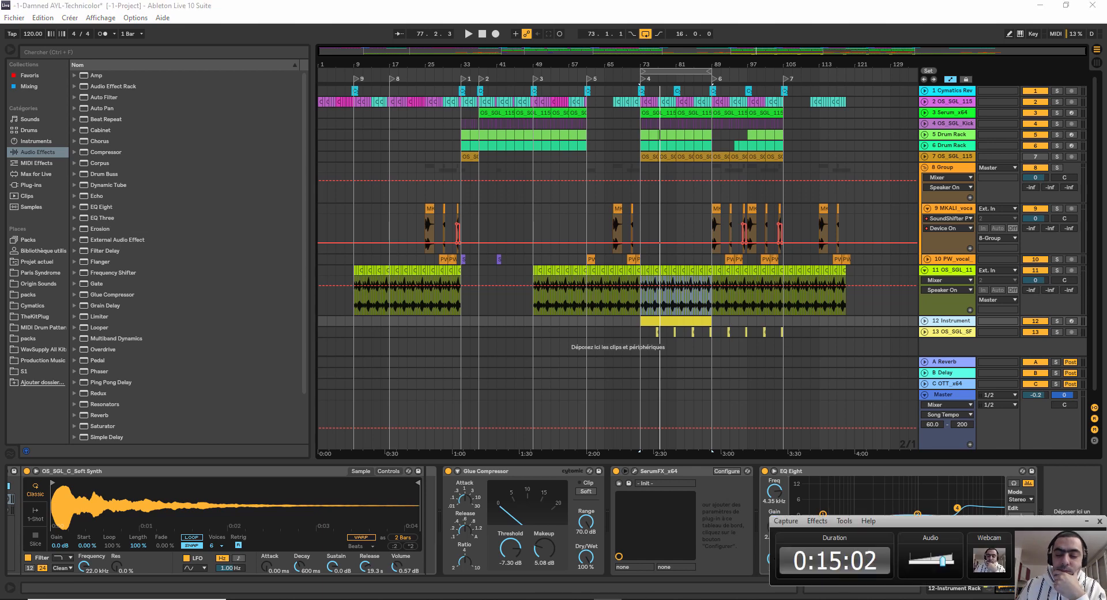